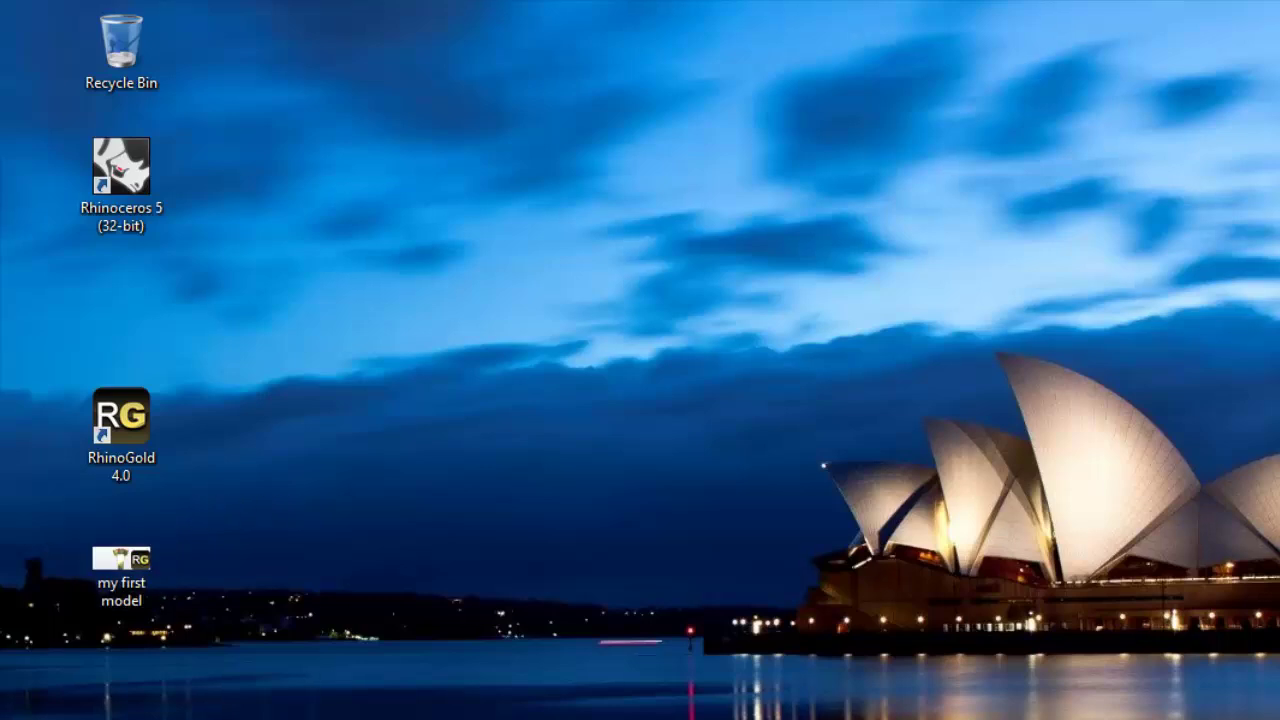
Put the Rhinoceros 5 (64-bit) shortcut on the desktop and move the 32-bit shortcut to the Recycle Bin.
drag(0, 470, 126, 288)
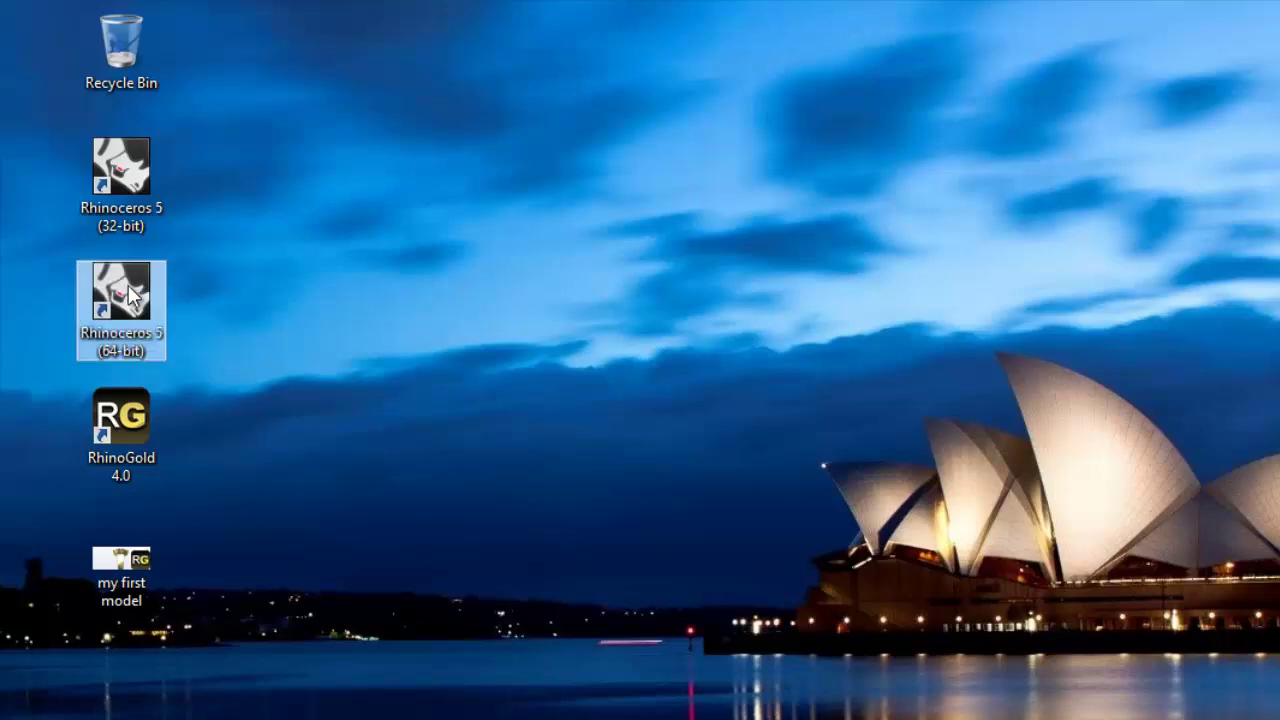
click(352, 322)
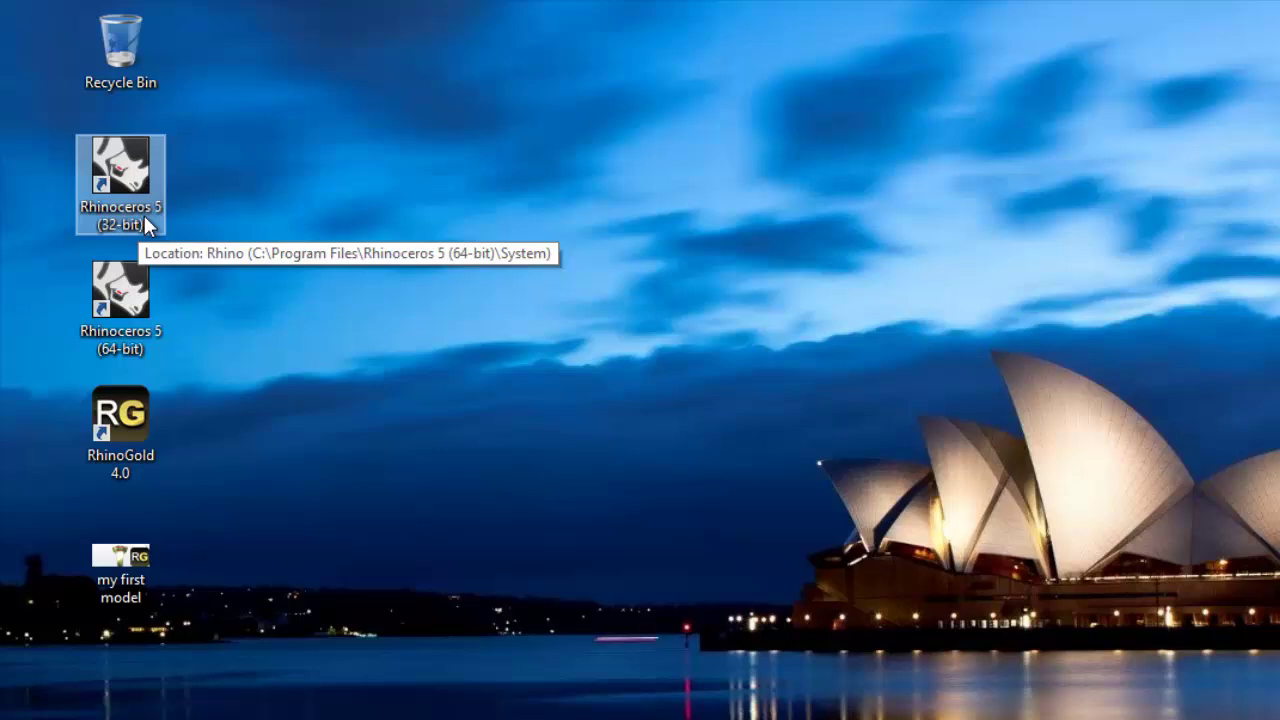
drag(115, 179, 121, 63)
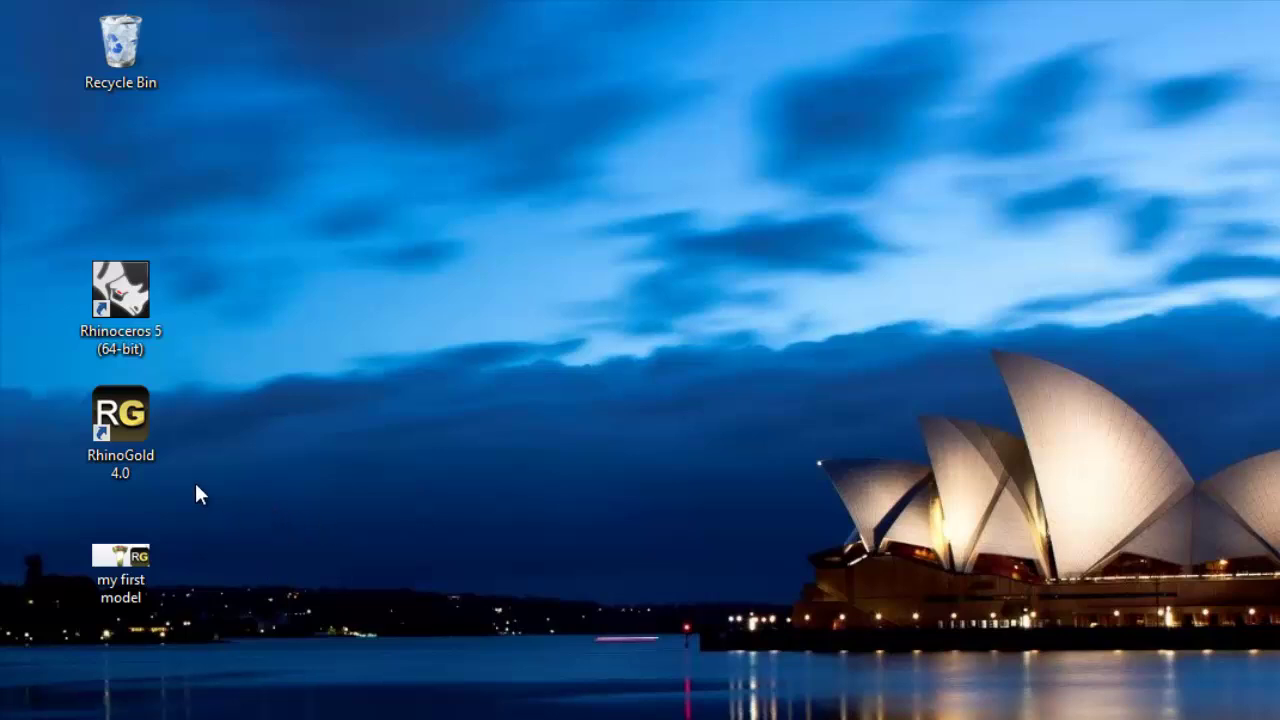
Launch RhinoGold 4.0 from its desktop shortcut.
click(132, 415)
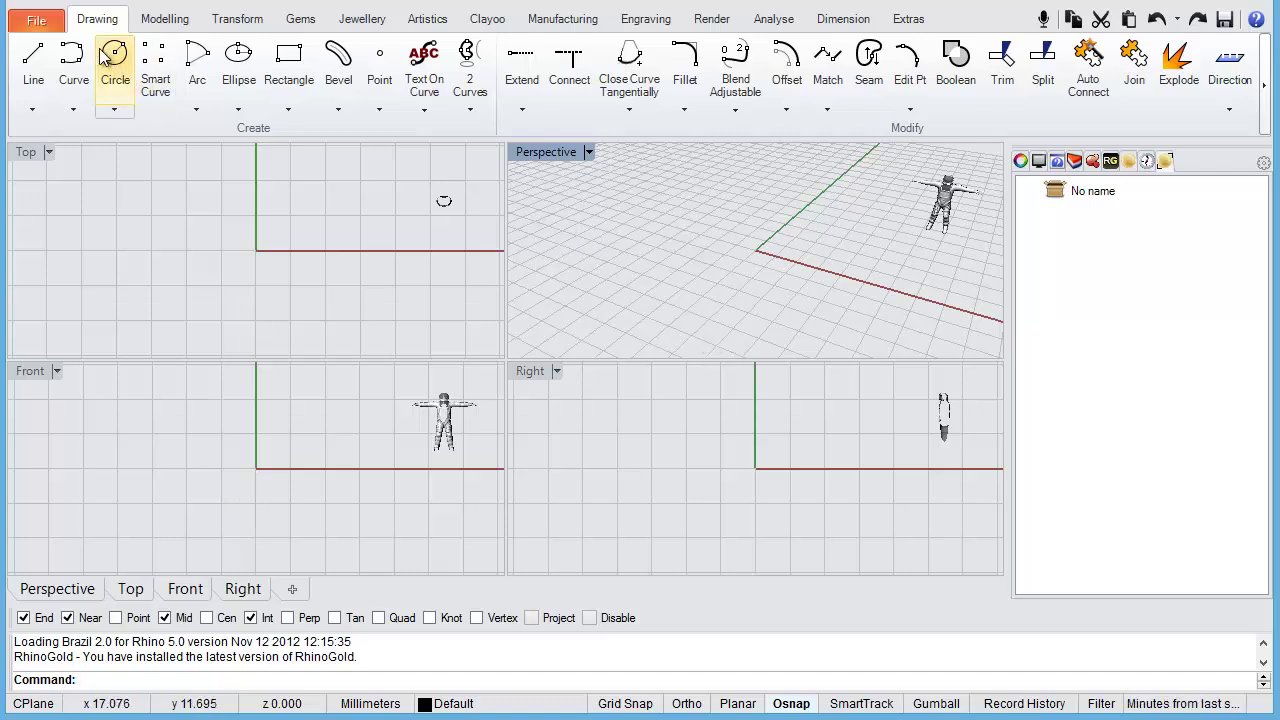
Open the 'my first model' file from the Desktop folder via File > Open.
click(38, 25)
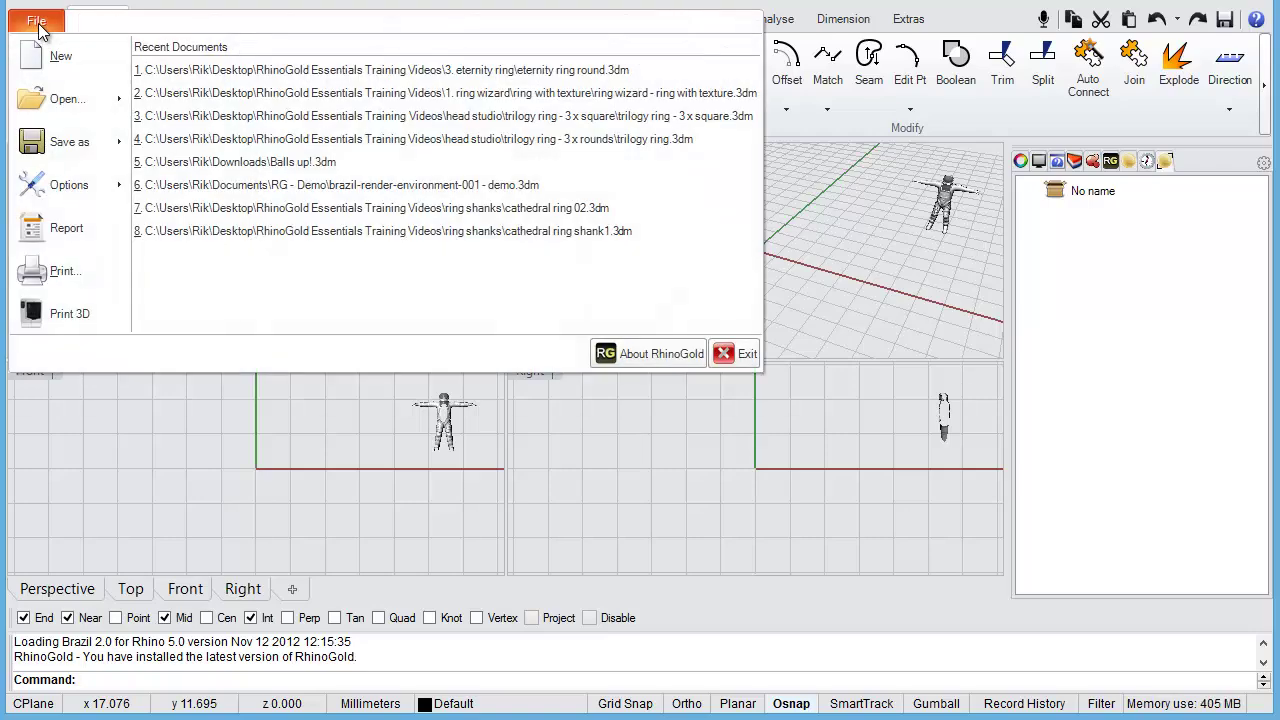
click(59, 104)
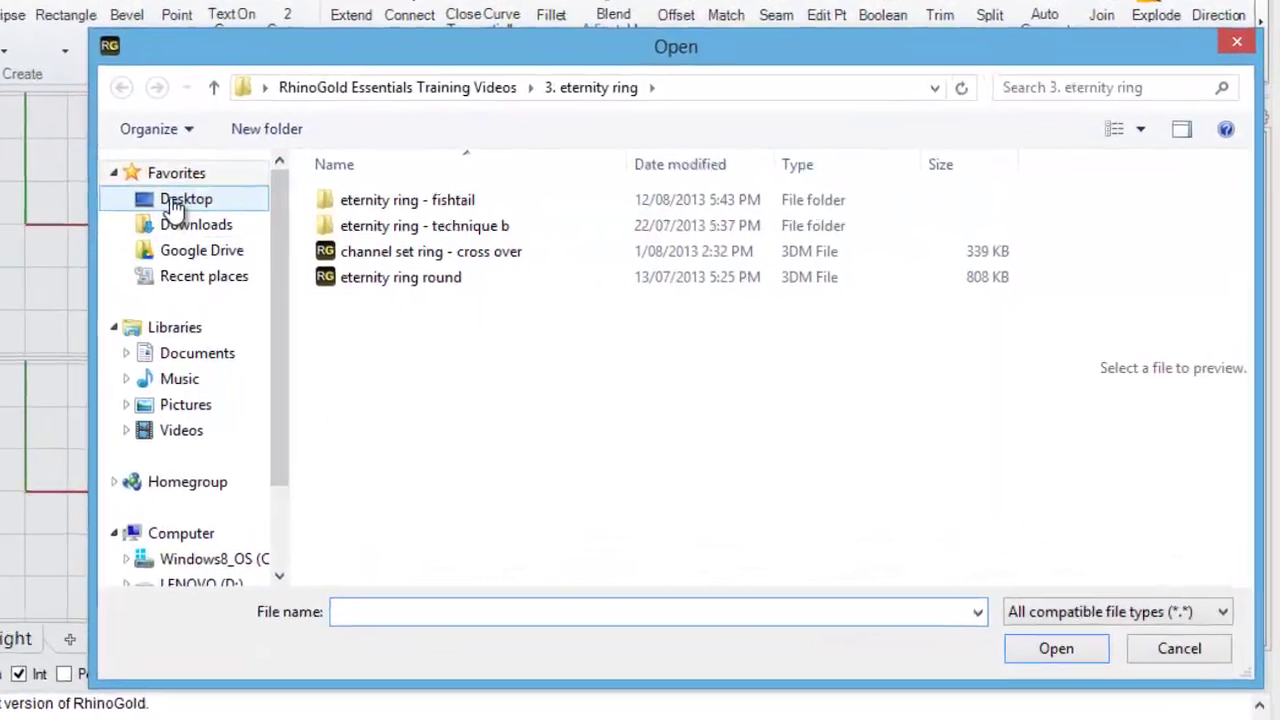
click(309, 218)
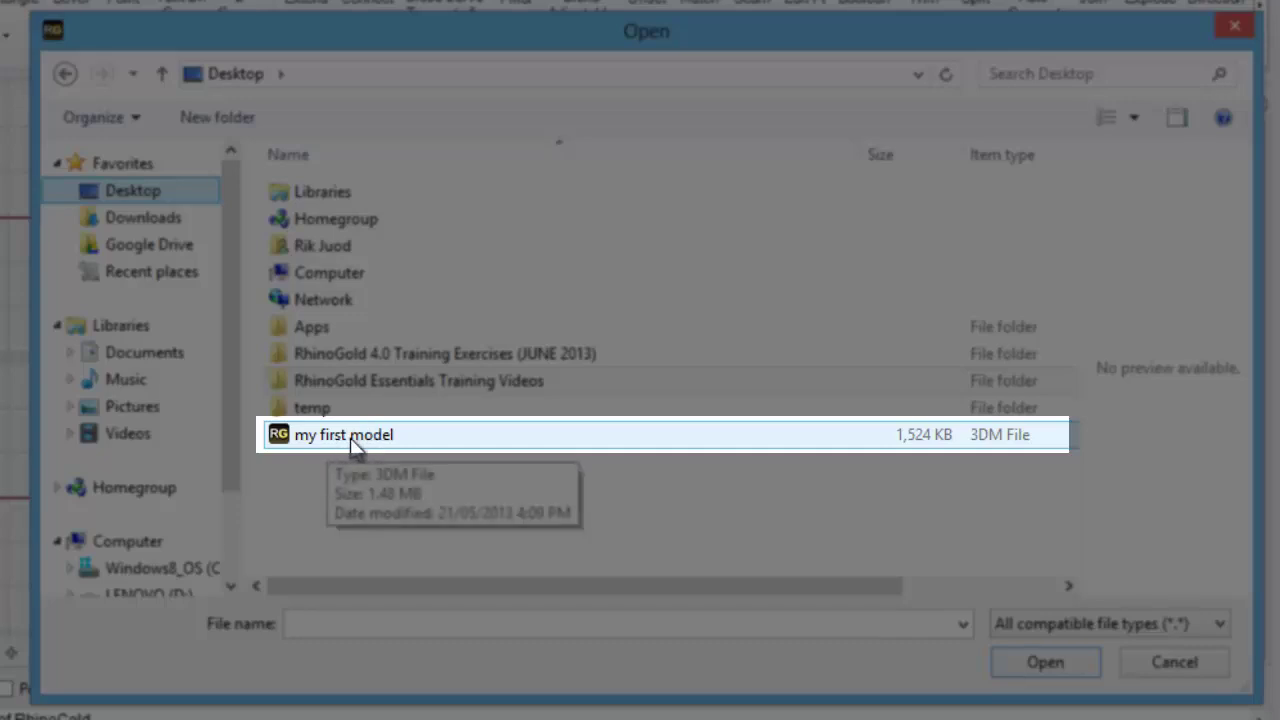
click(350, 438)
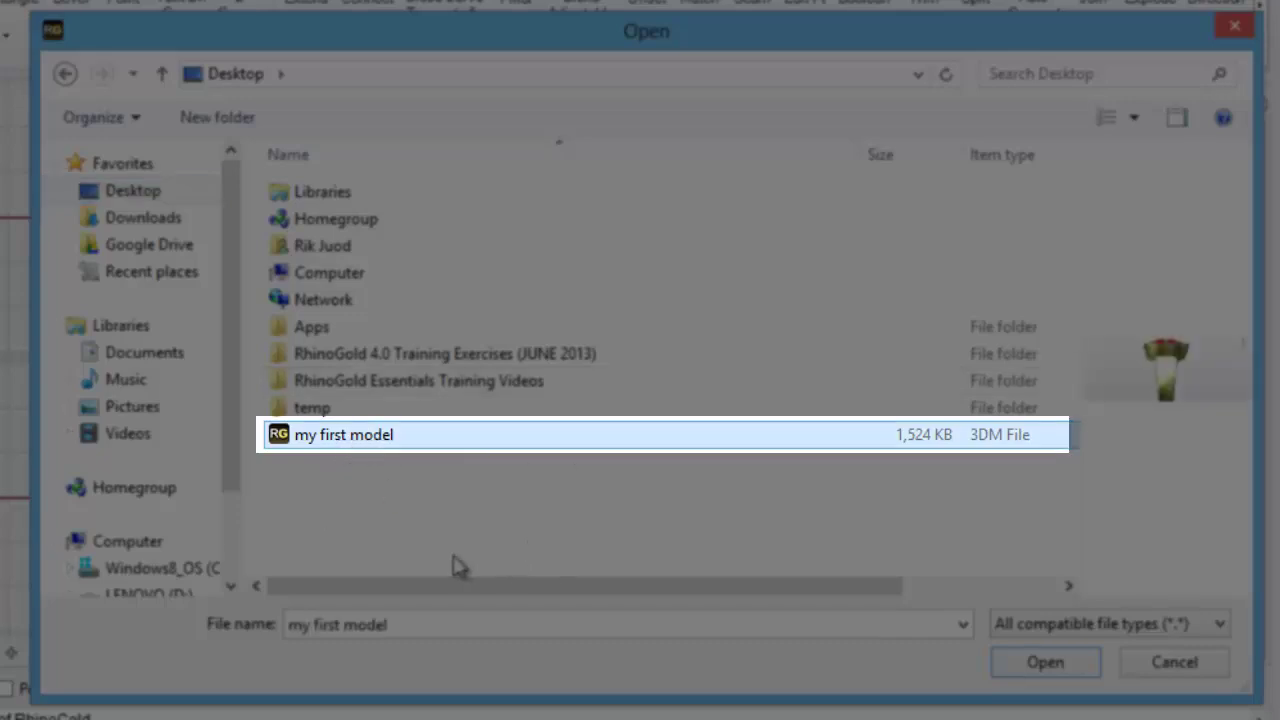
click(1046, 664)
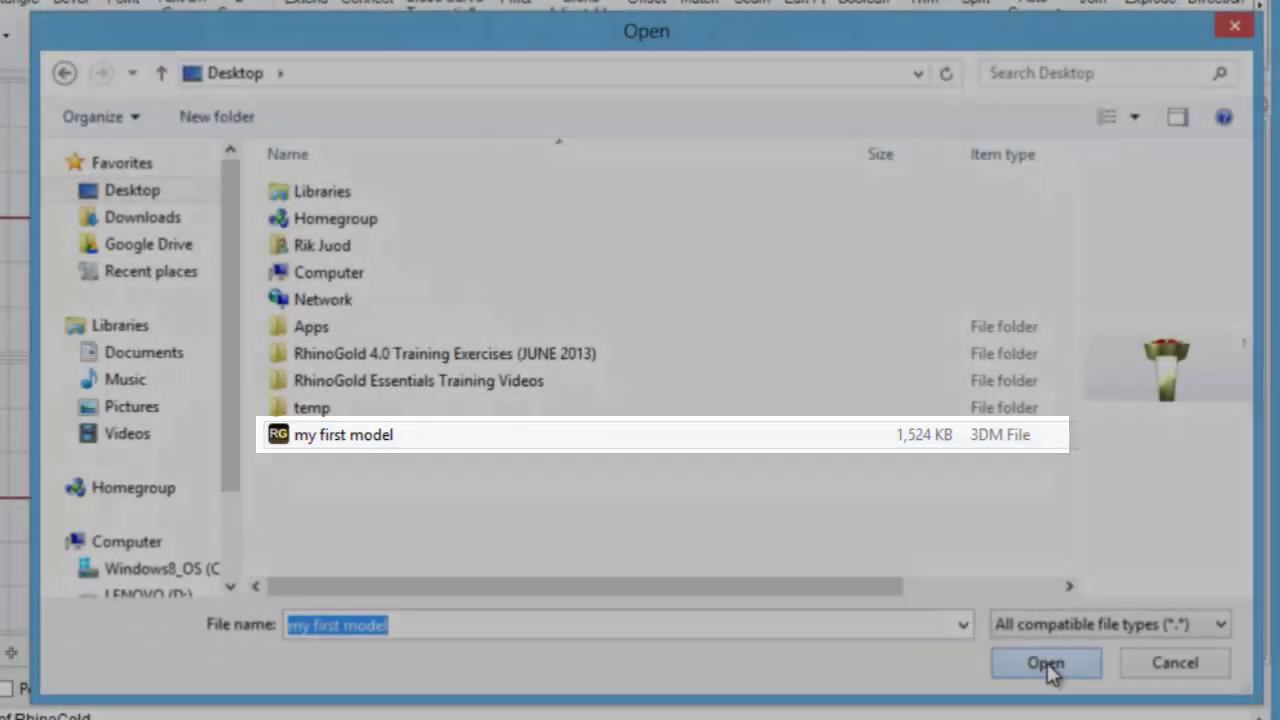
click(1046, 663)
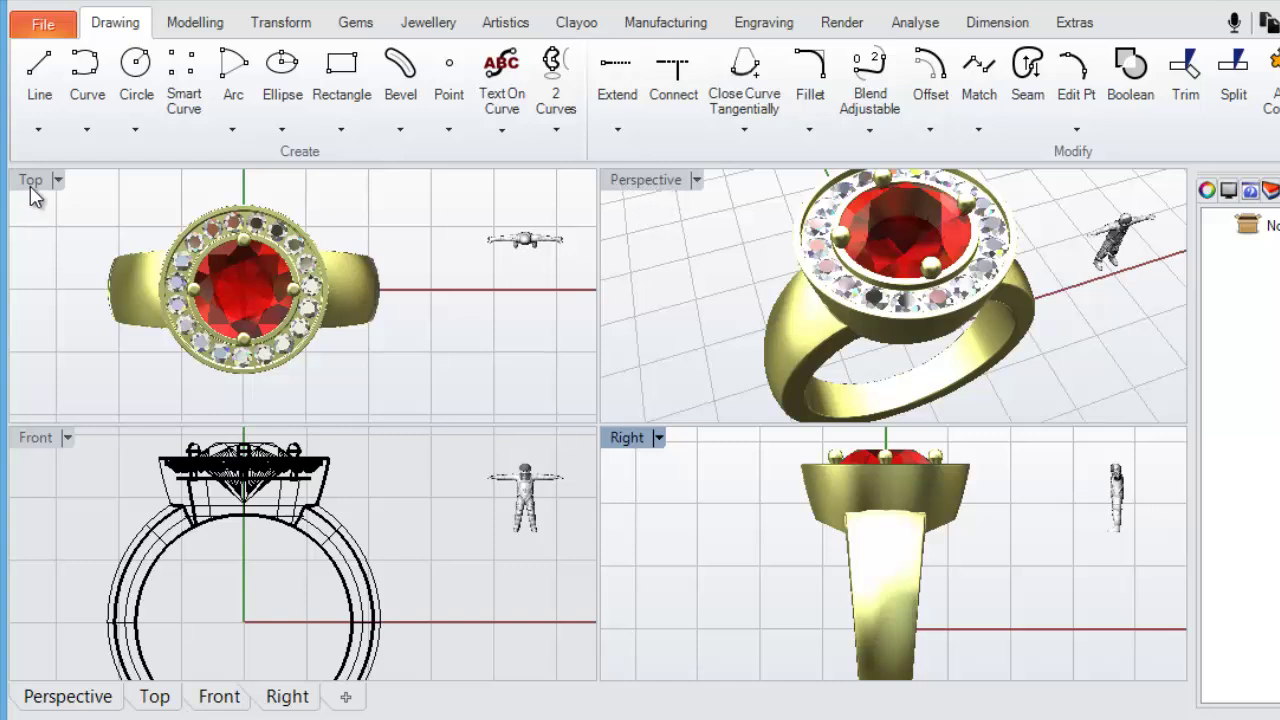
Maximize the Perspective viewport, then view the ring from Top, Front, Right and Perspective, ending on Front.
double_click(648, 182)
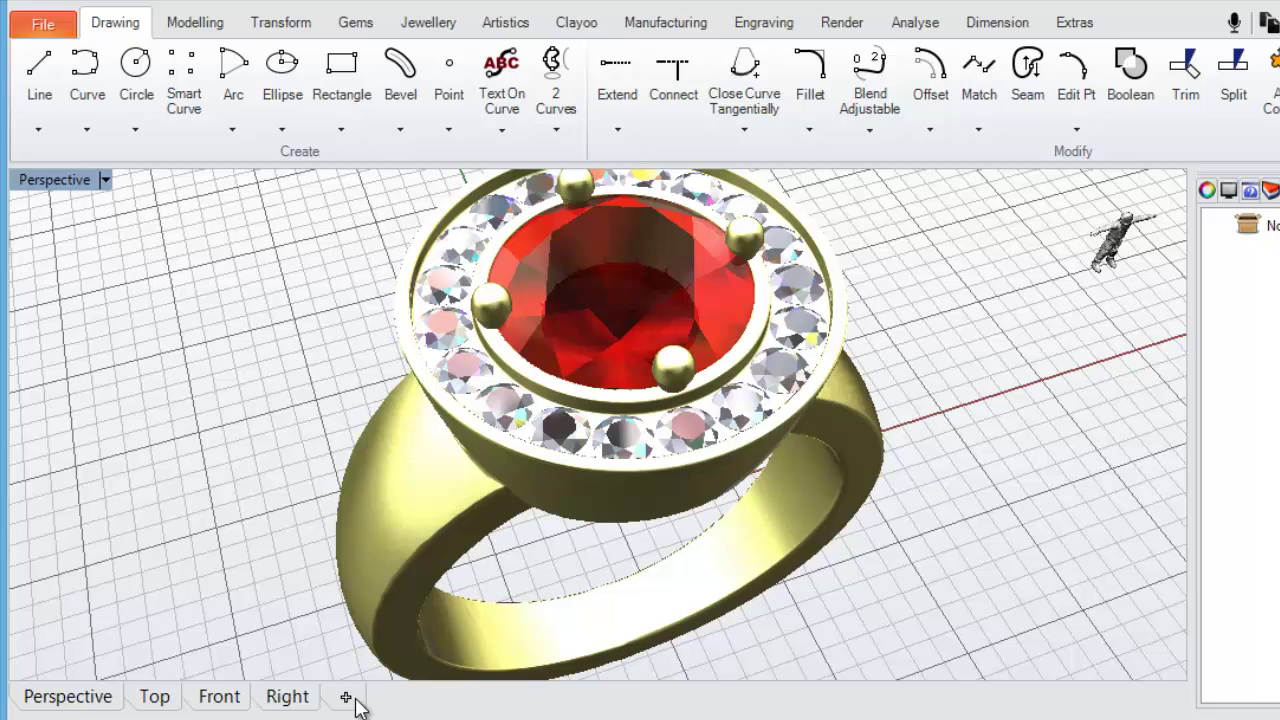
click(143, 700)
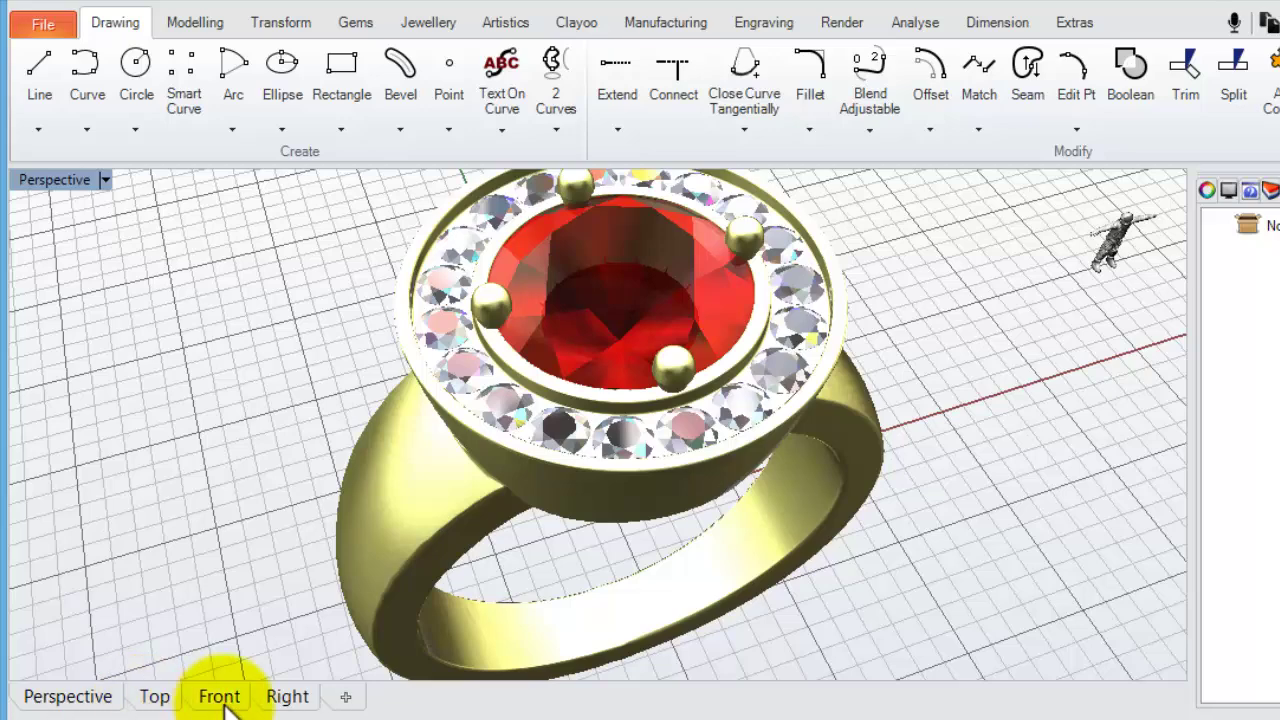
click(287, 700)
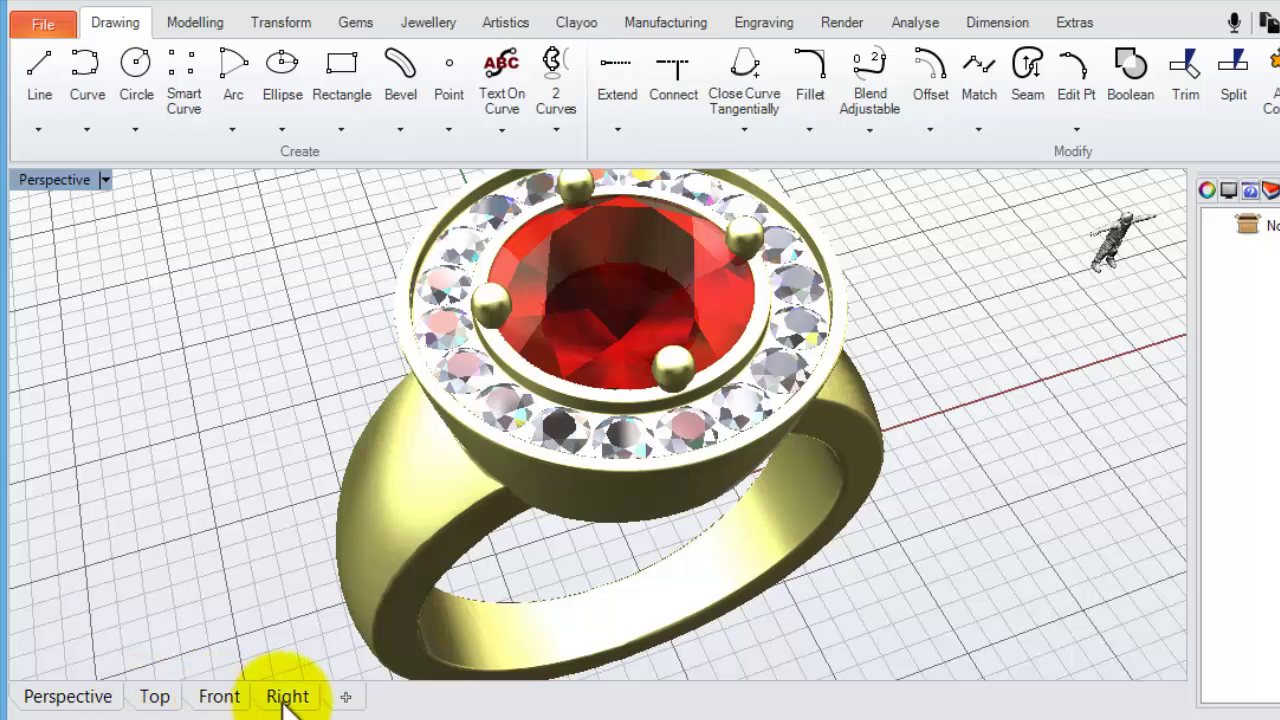
click(156, 697)
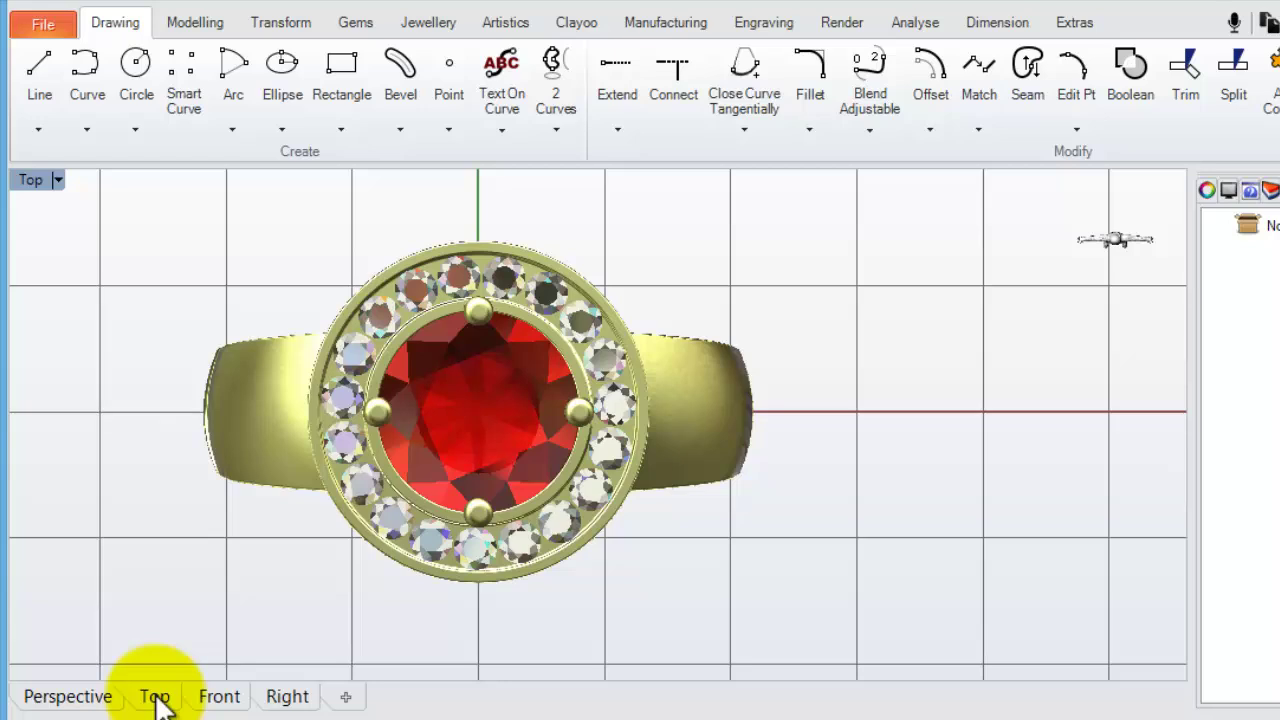
click(222, 700)
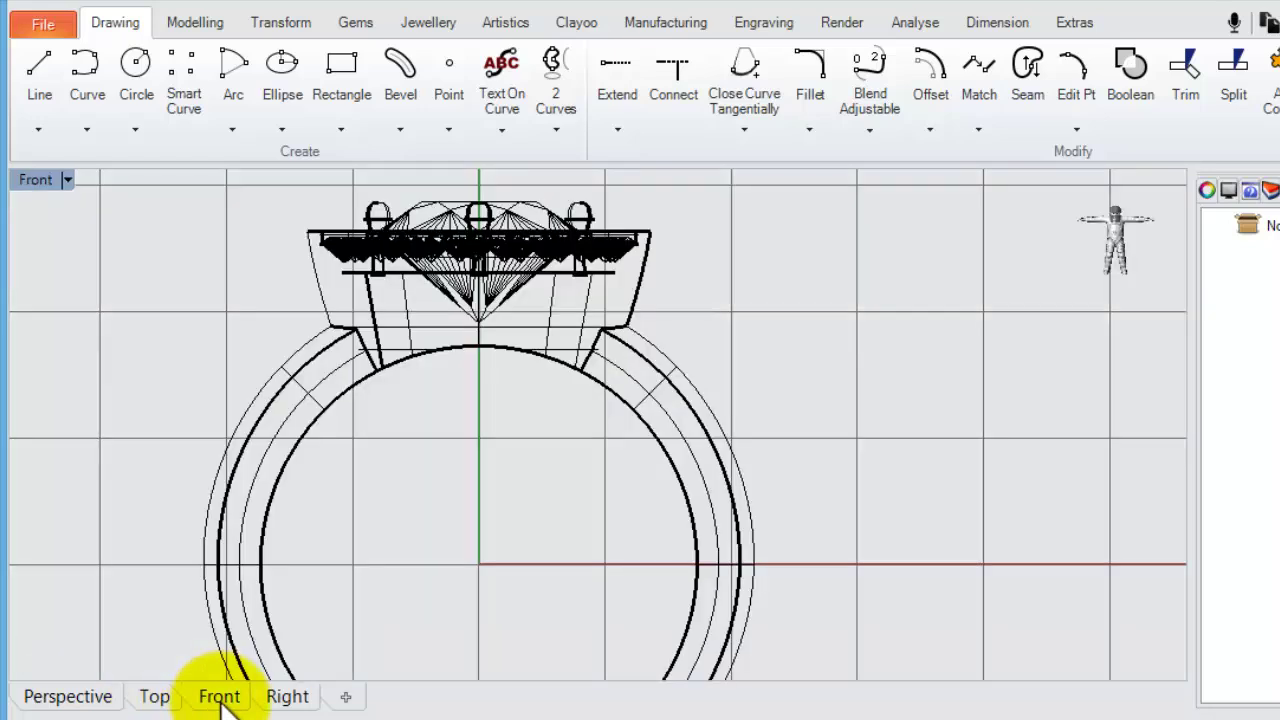
click(287, 699)
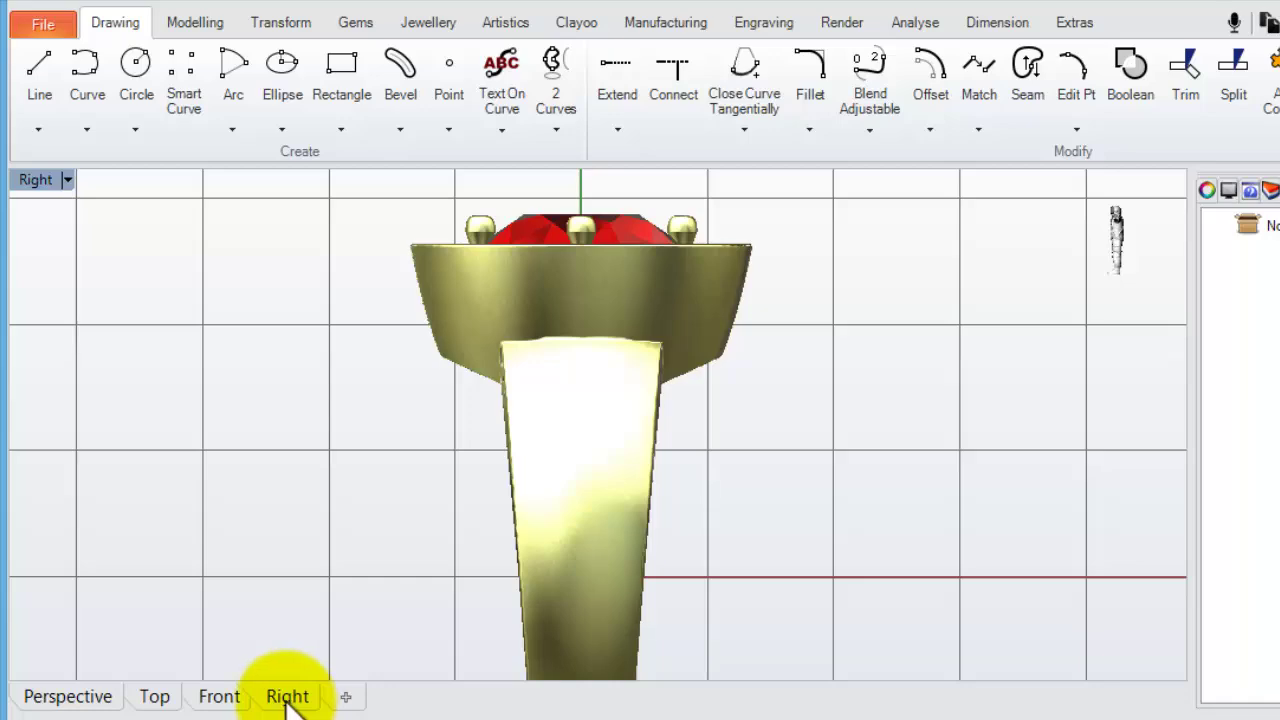
click(80, 700)
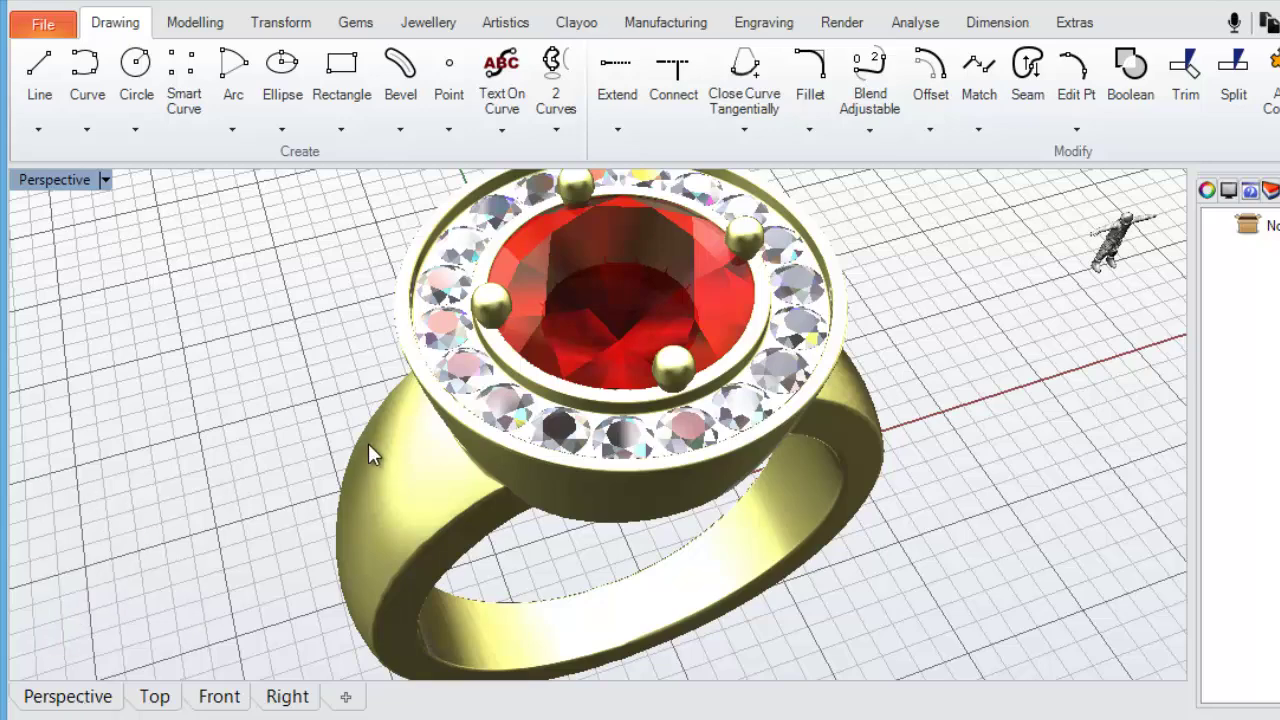
click(226, 700)
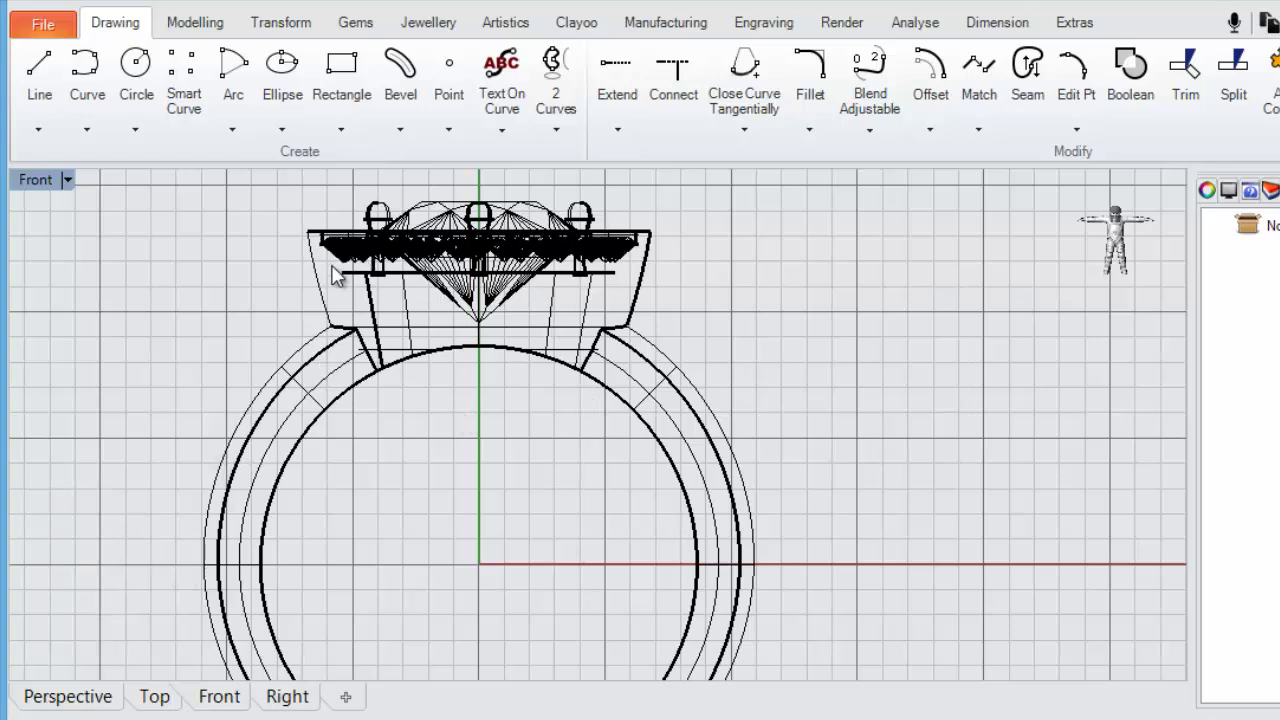
Switch the Front view through Rendered, Wireframe and Shaded display modes.
middle_click(323, 585)
middle_click(988, 248)
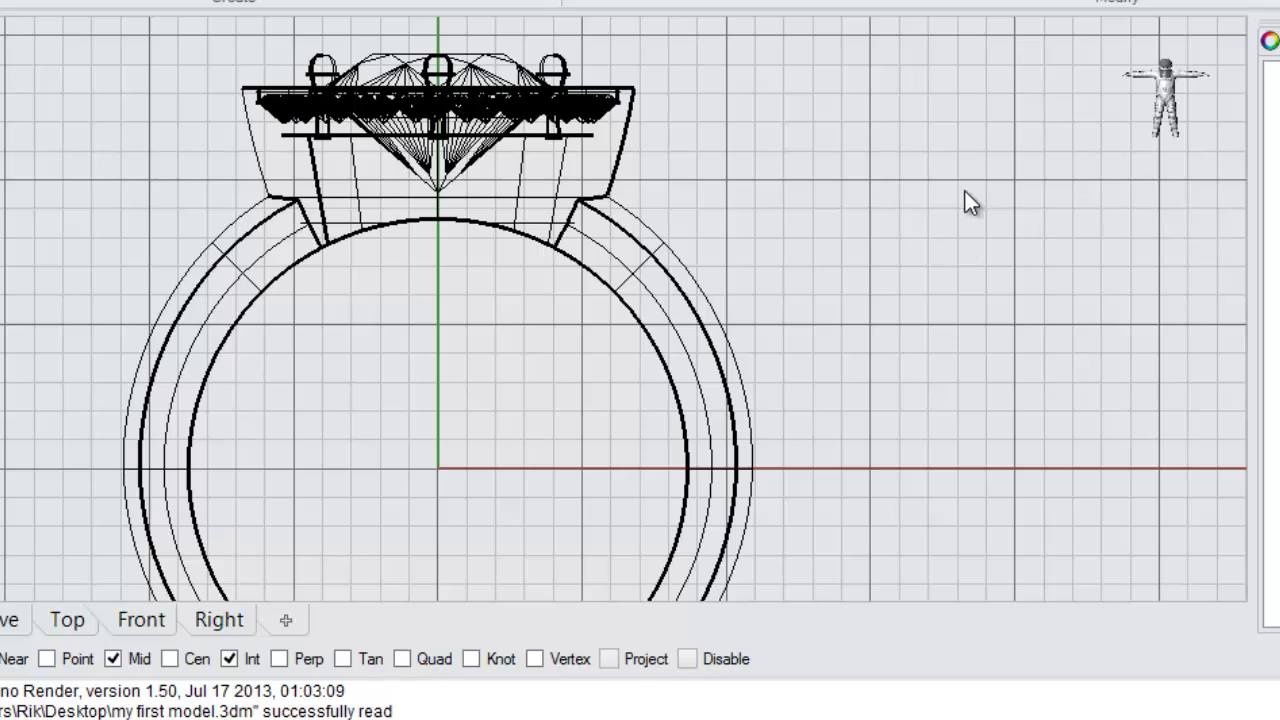
click(1044, 123)
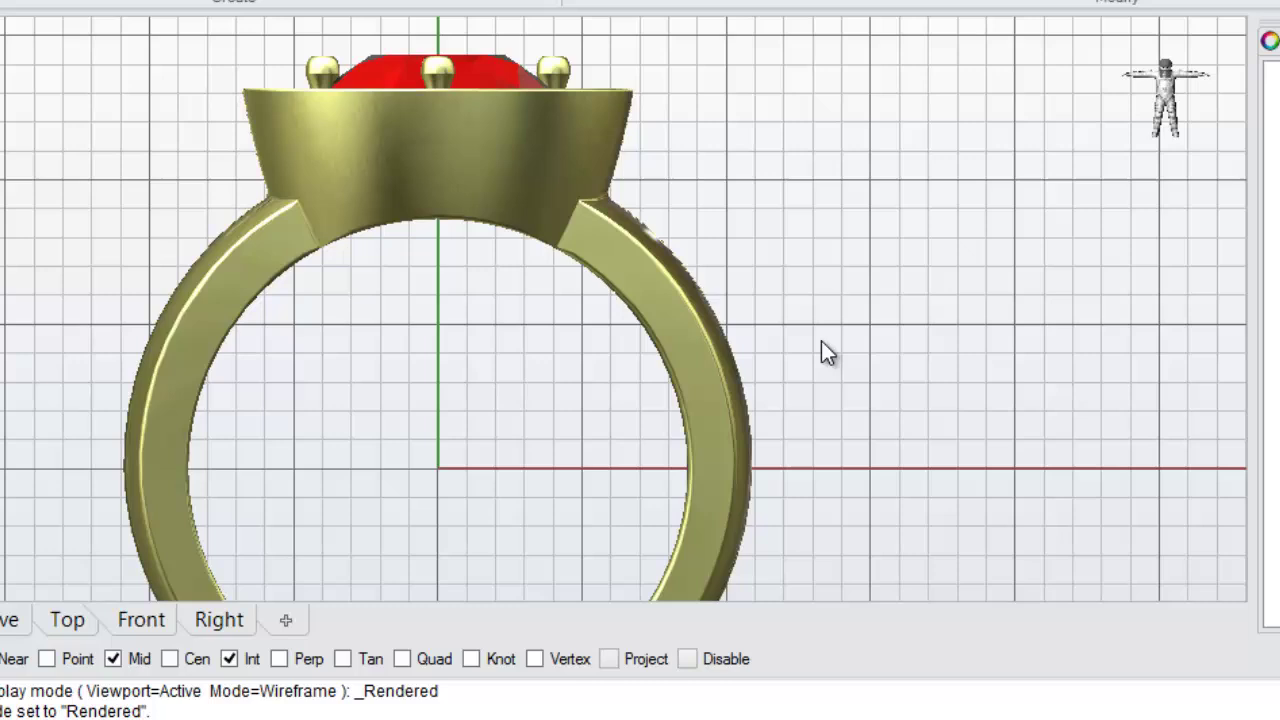
mouse_move(1050, 140)
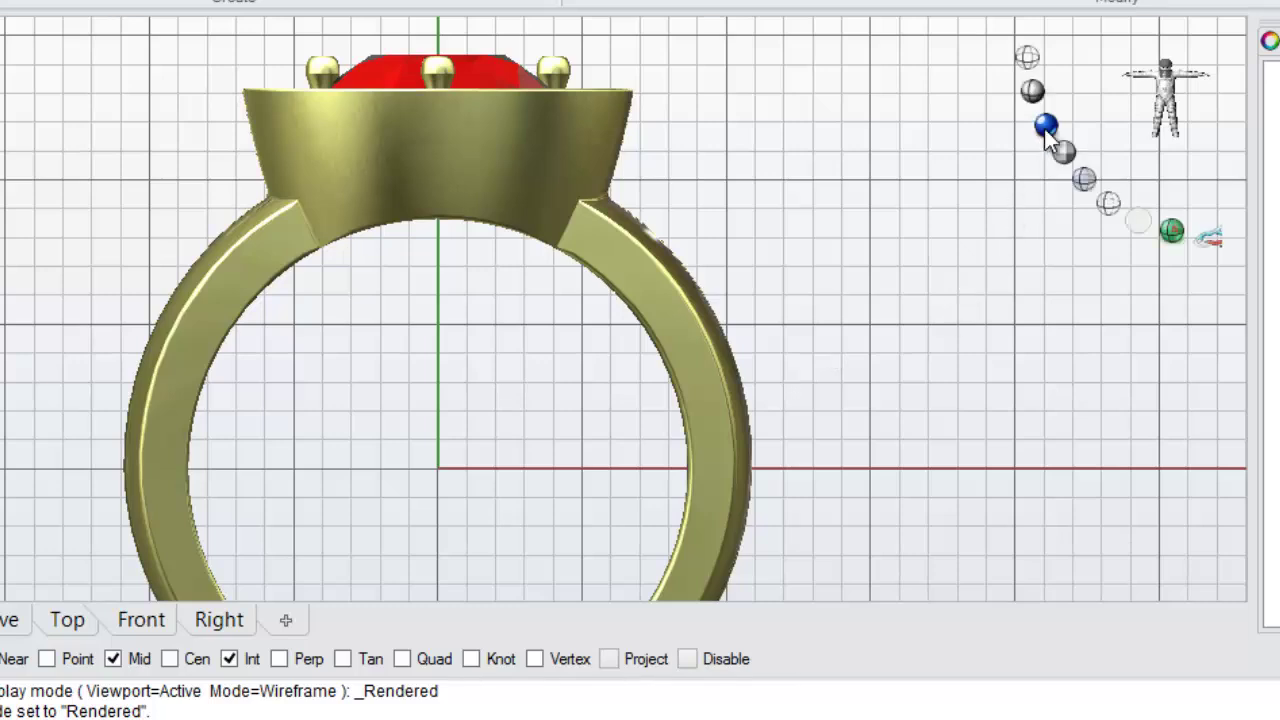
click(1027, 58)
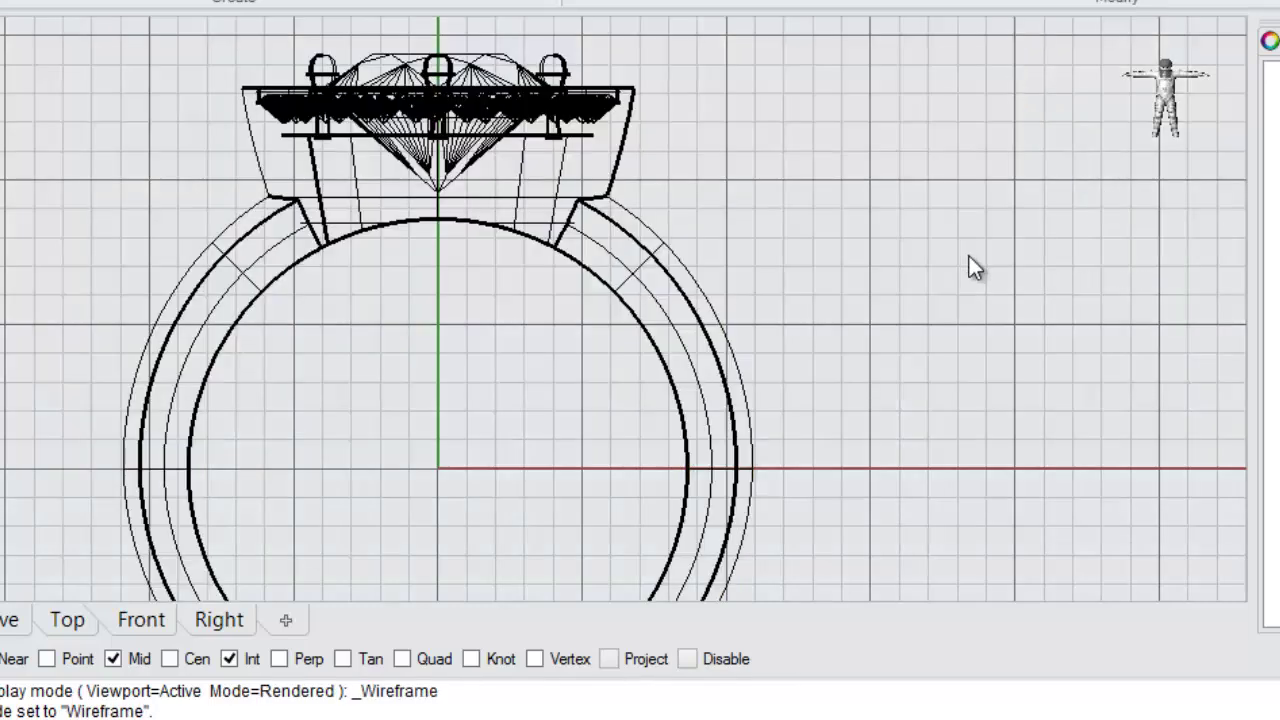
mouse_move(1046, 100)
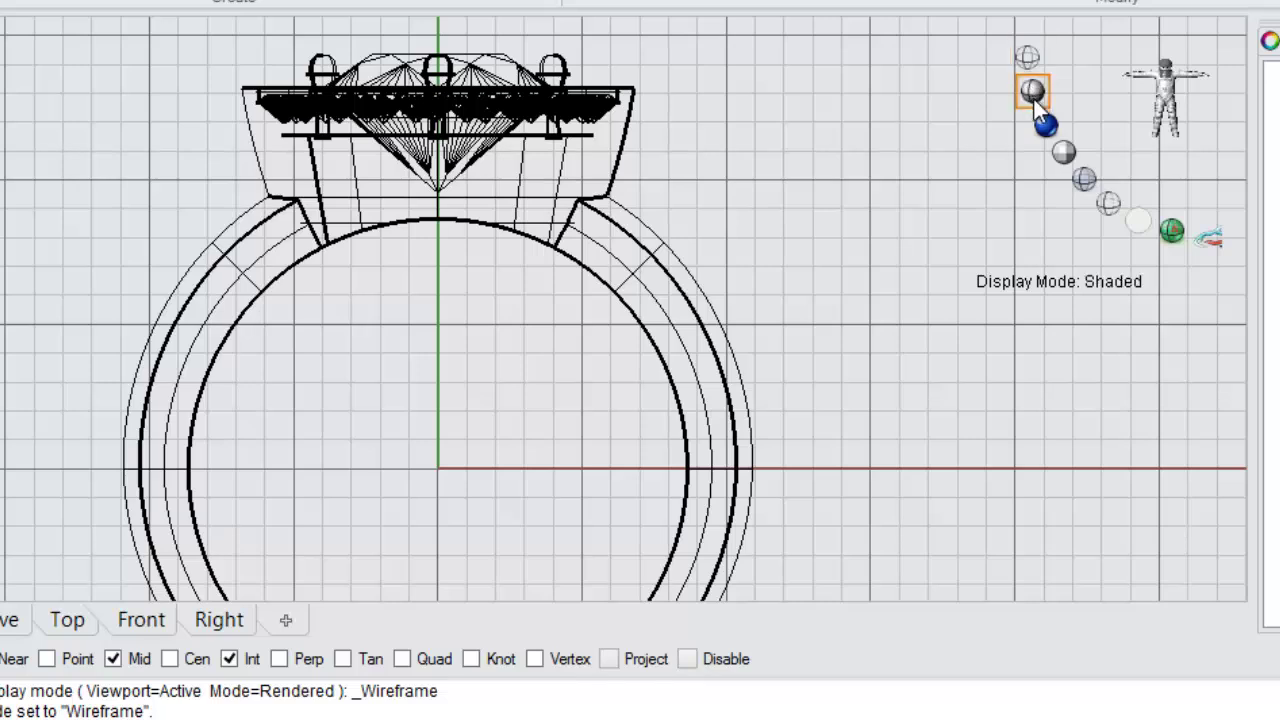
click(1034, 95)
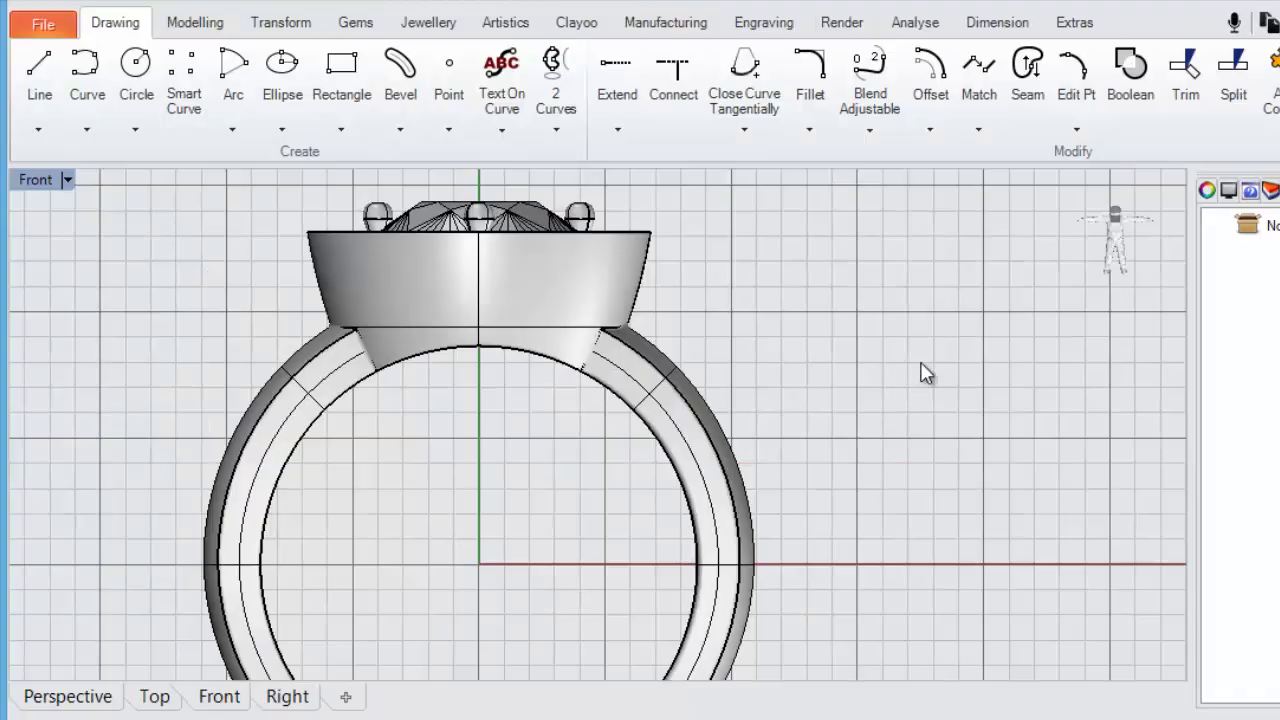
Cycle the Front view through Rendered, Shaded and Wireframe, then return to the rendered Perspective view.
mouse_move(993, 205)
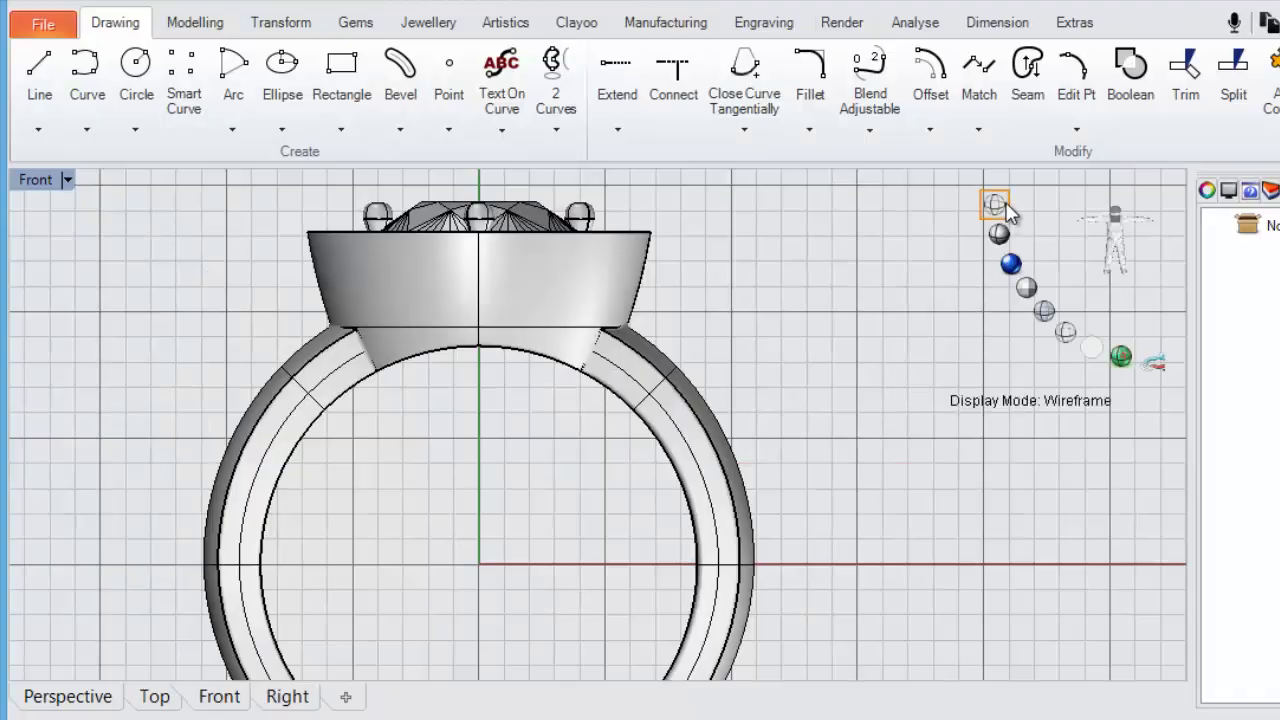
click(1011, 266)
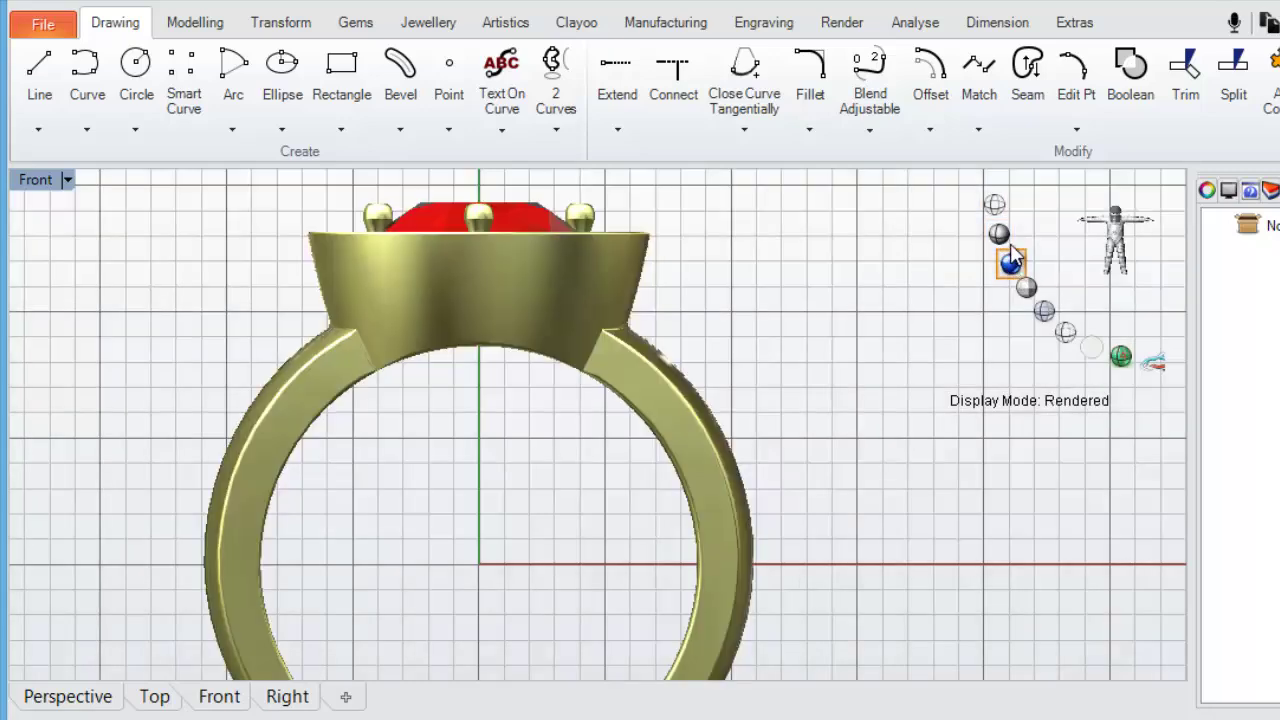
click(1001, 236)
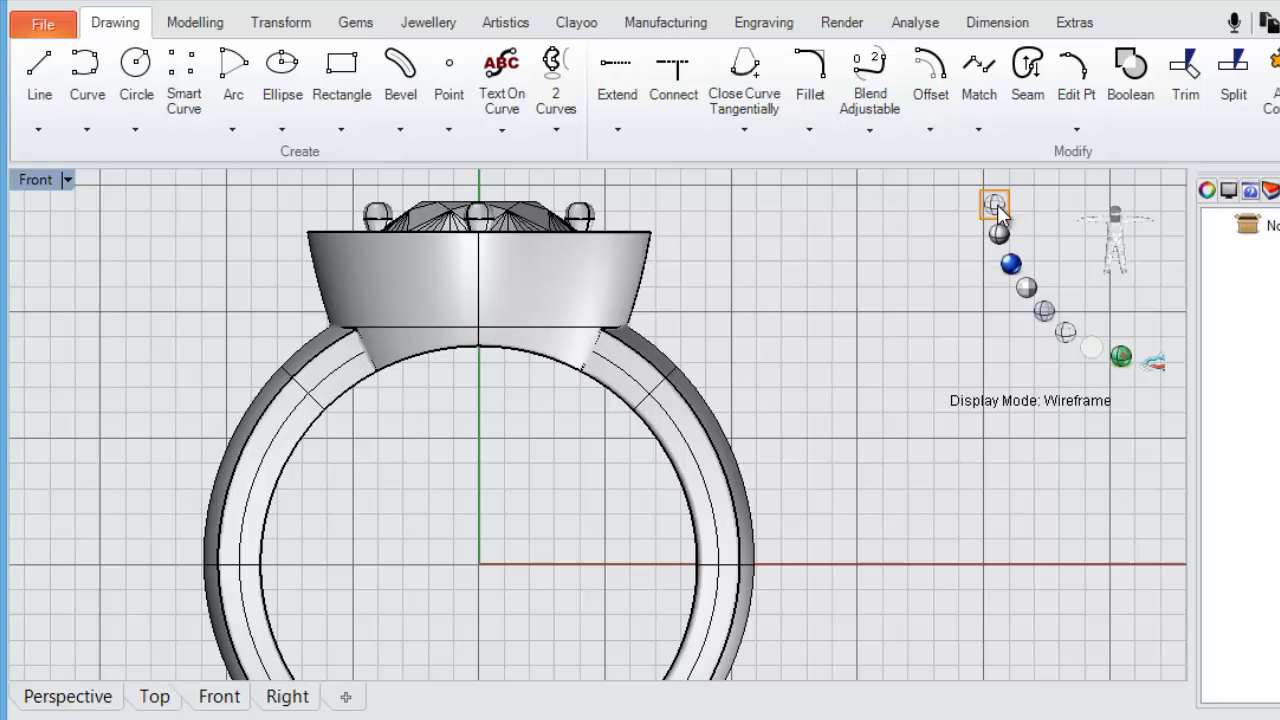
click(995, 206)
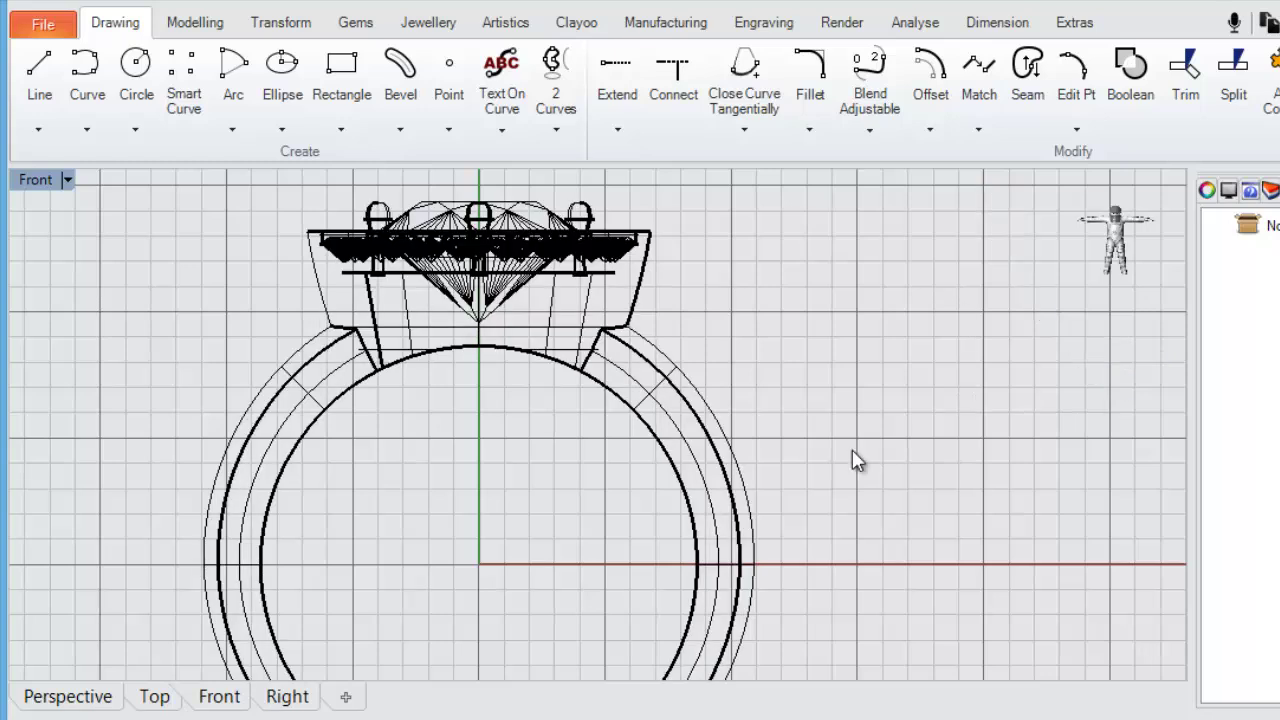
mouse_move(980, 268)
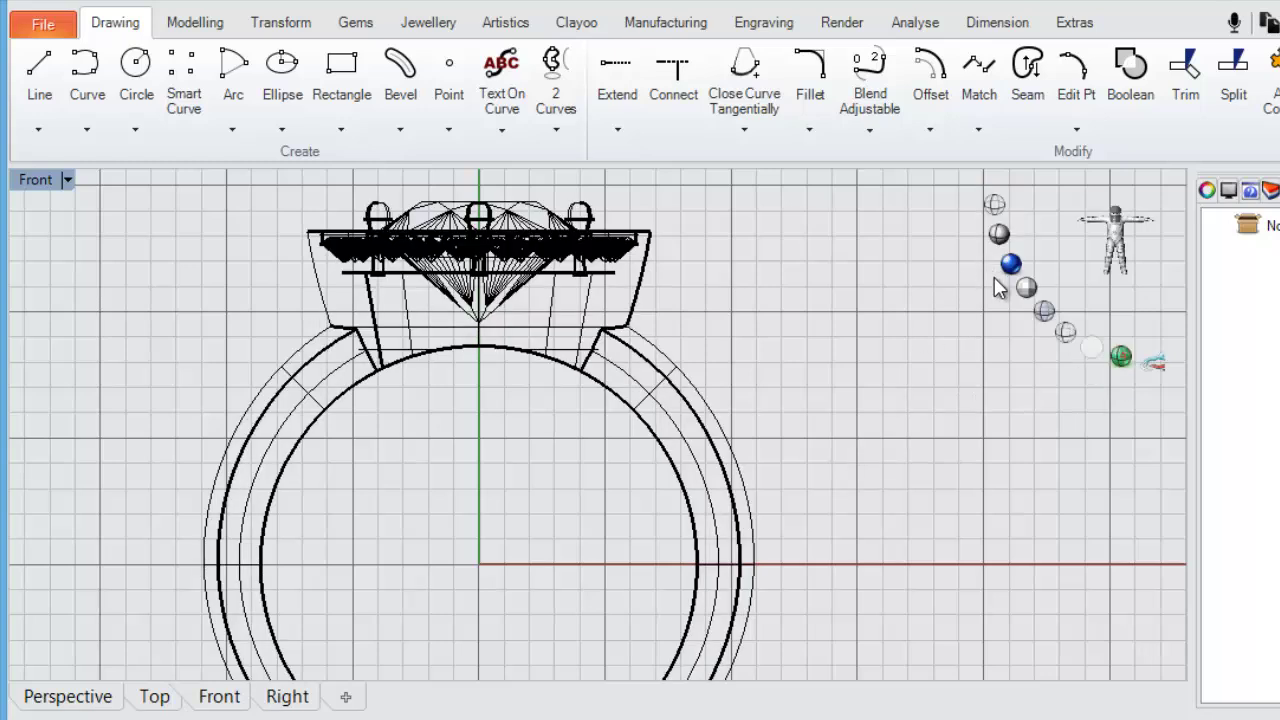
click(100, 702)
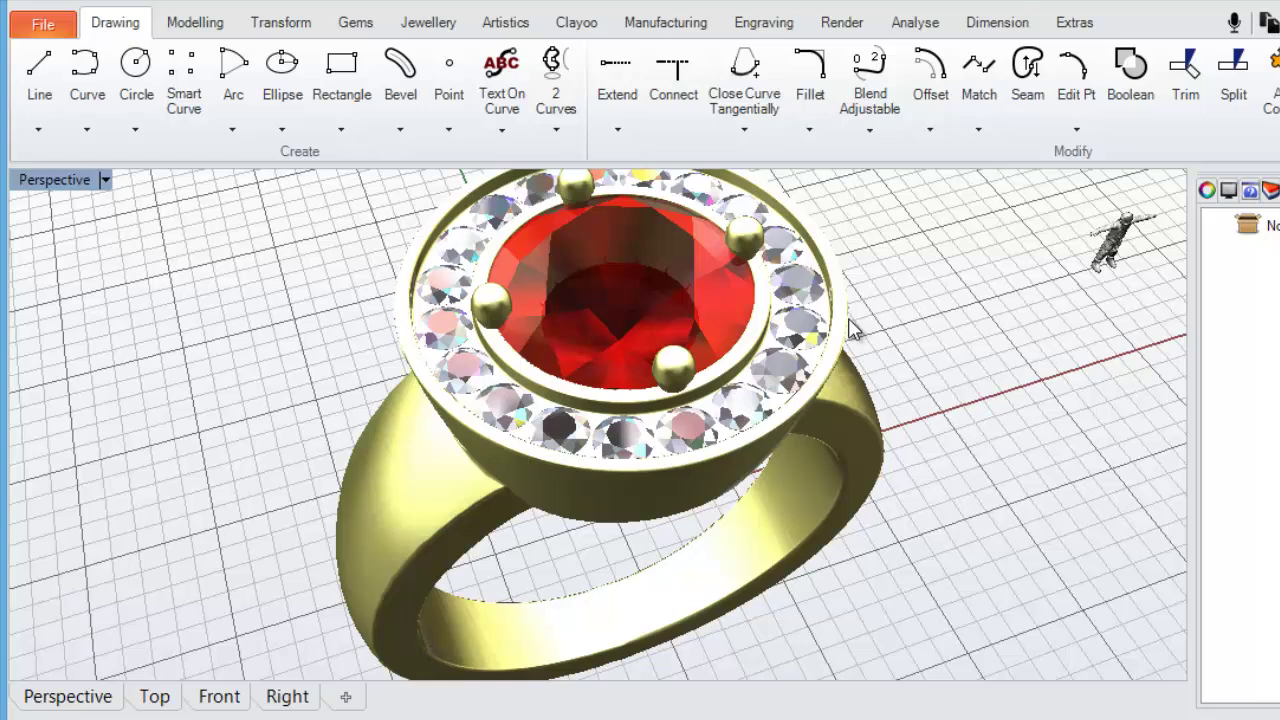
Cycle the ring through Shaded, Wireframe, Rendered and Ghosted display, then switch to the Front view.
middle_click(1005, 245)
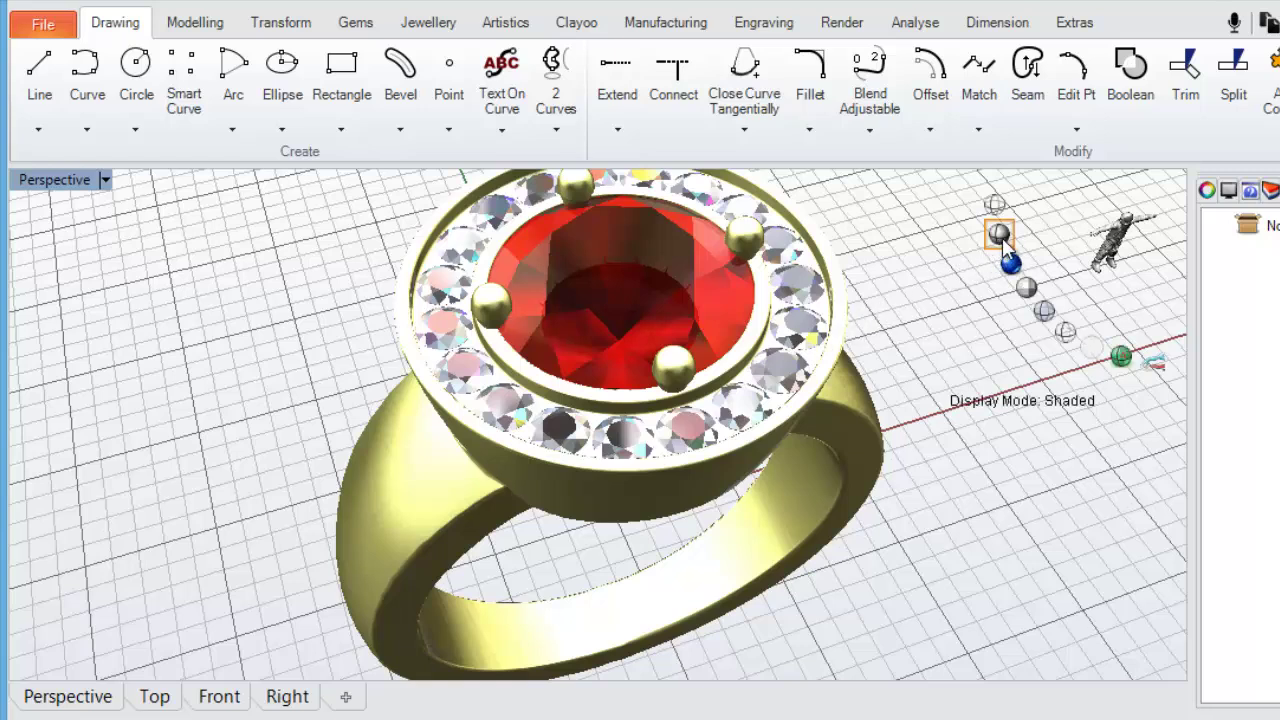
click(1001, 238)
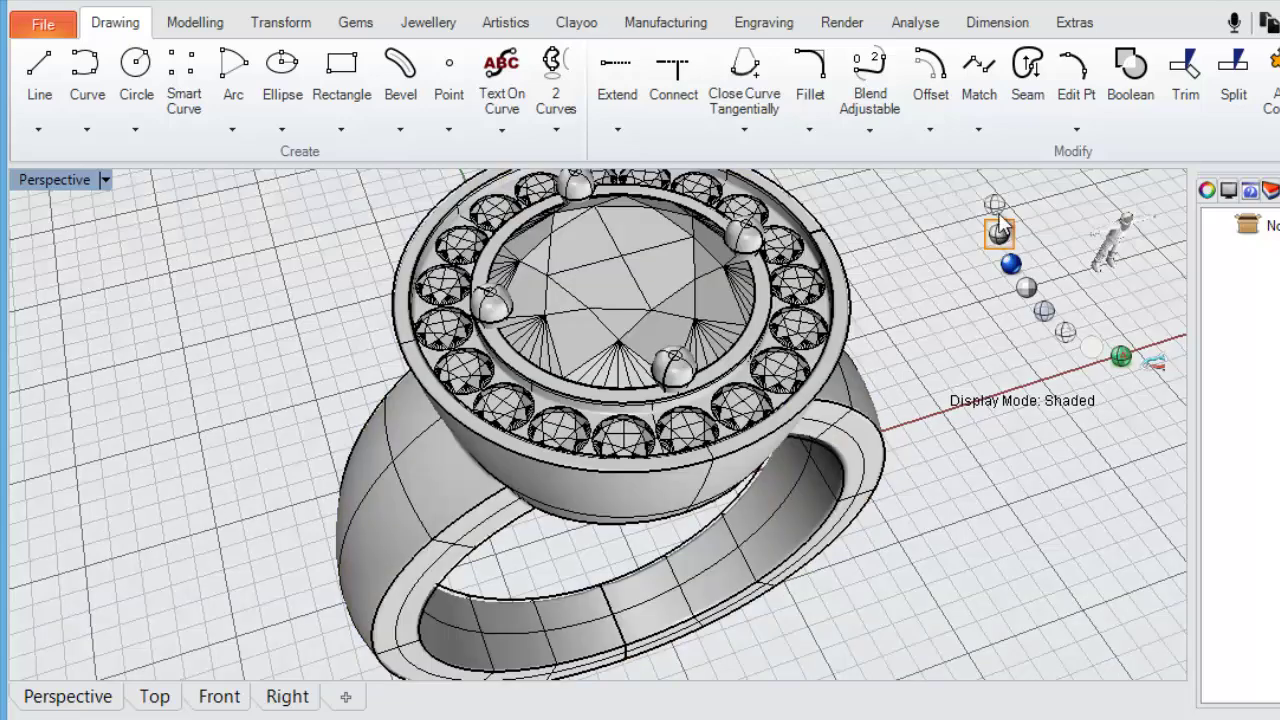
click(996, 207)
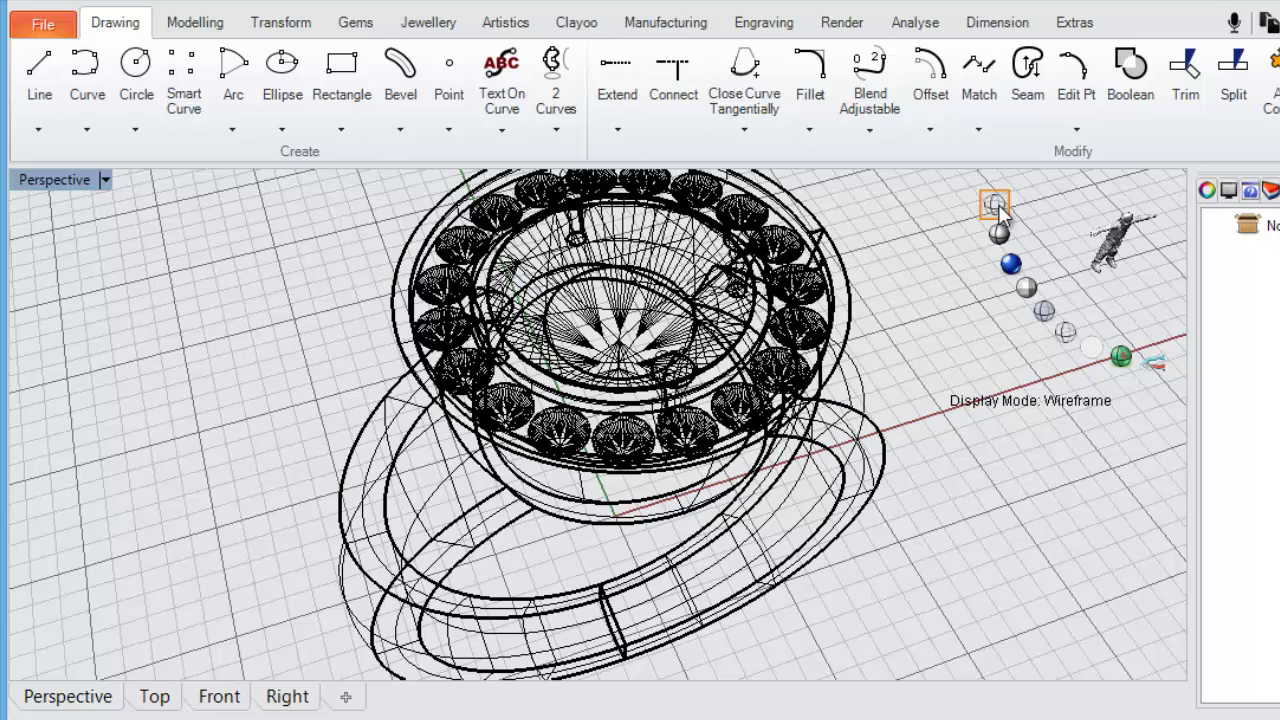
click(1012, 266)
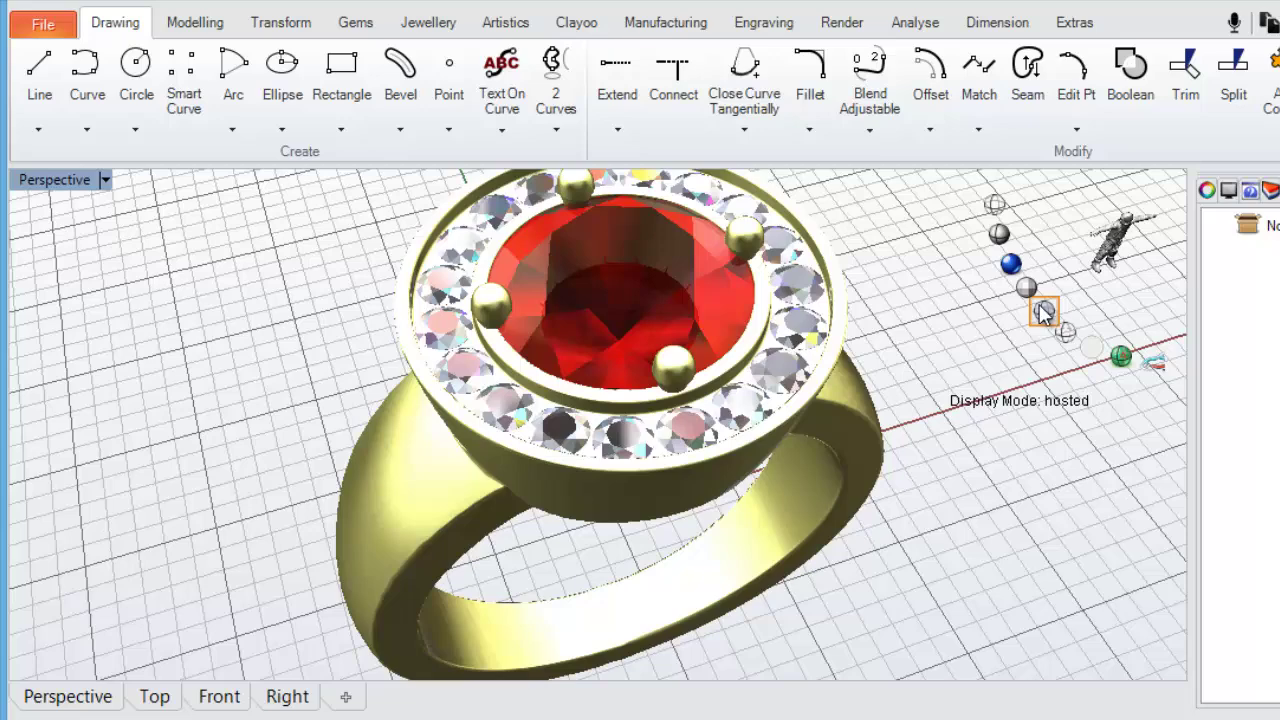
click(1042, 312)
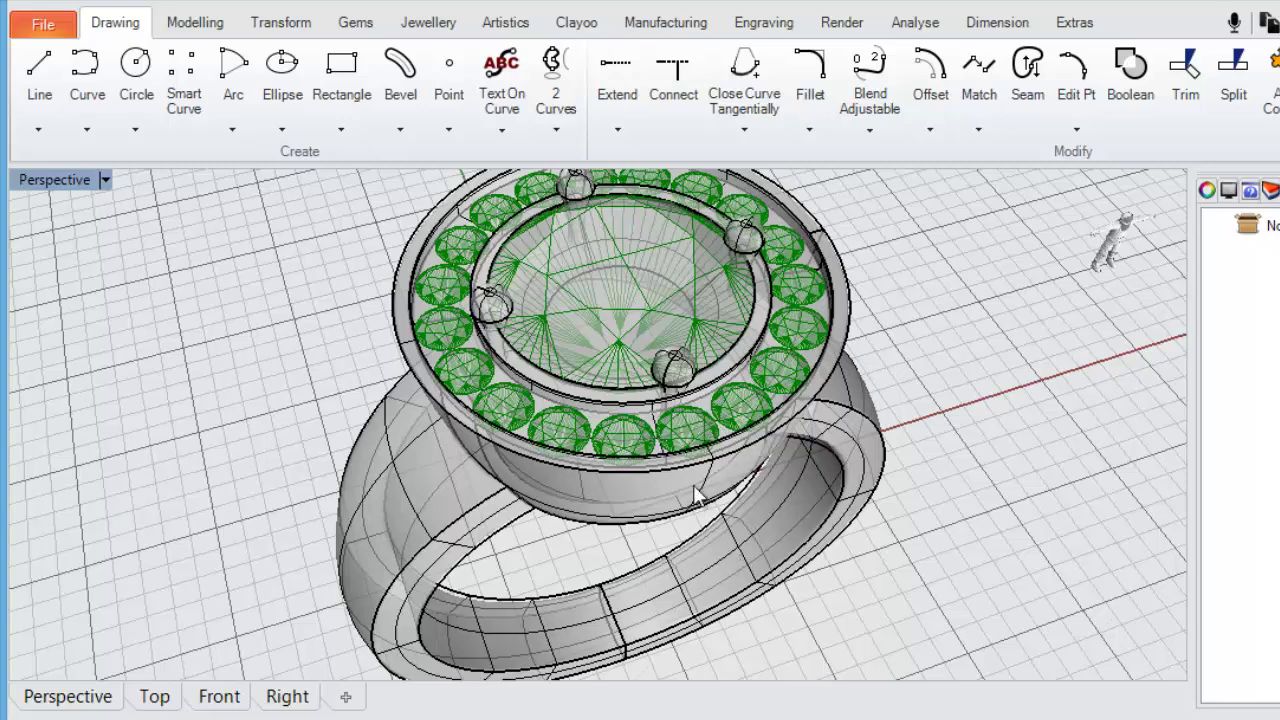
click(212, 700)
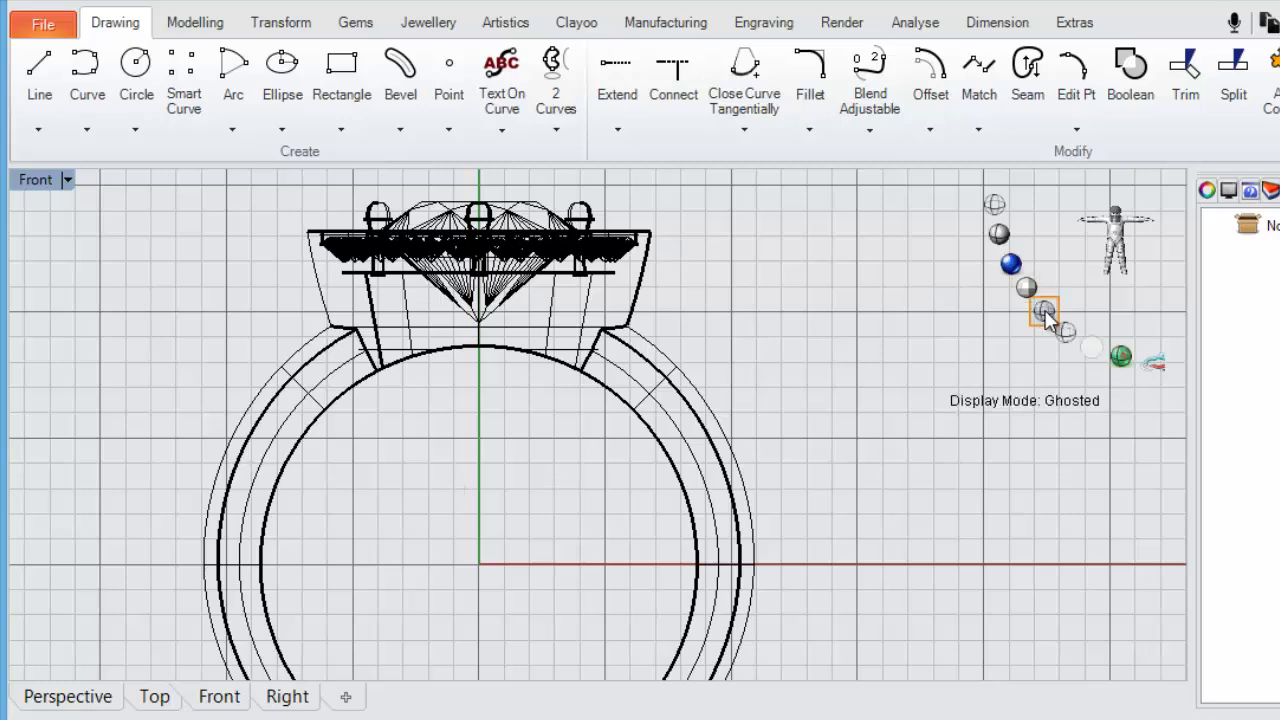
Set the Front view to Ghosted and pan and zoom in on the ring head.
click(1042, 312)
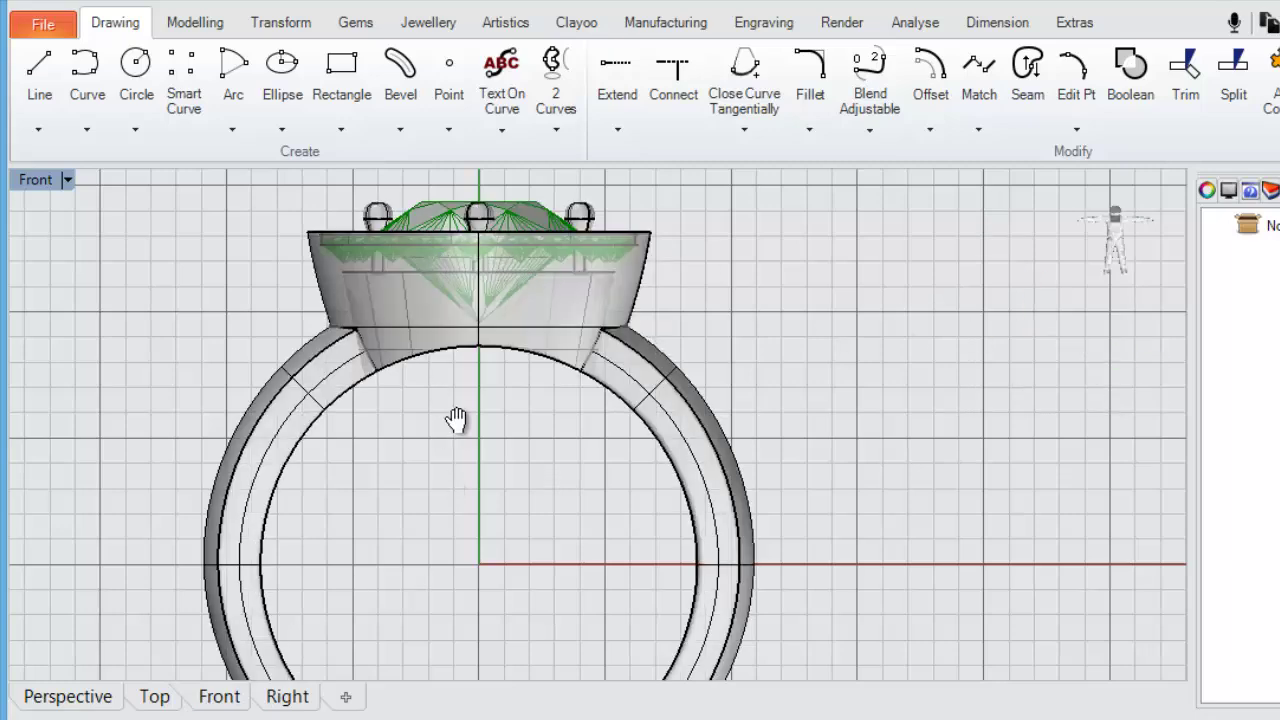
right_drag(451, 423, 720, 451)
scroll(736, 280, up, 4)
scroll(736, 280, up, 3)
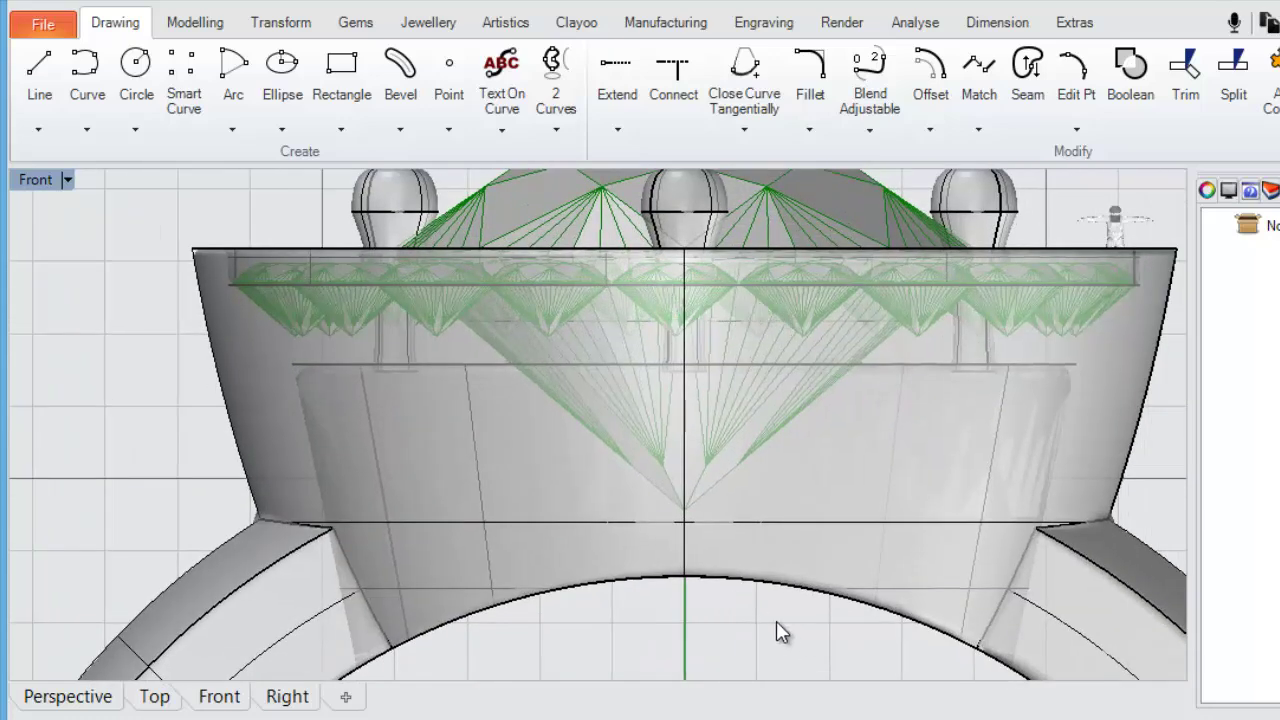
right_drag(855, 540, 726, 640)
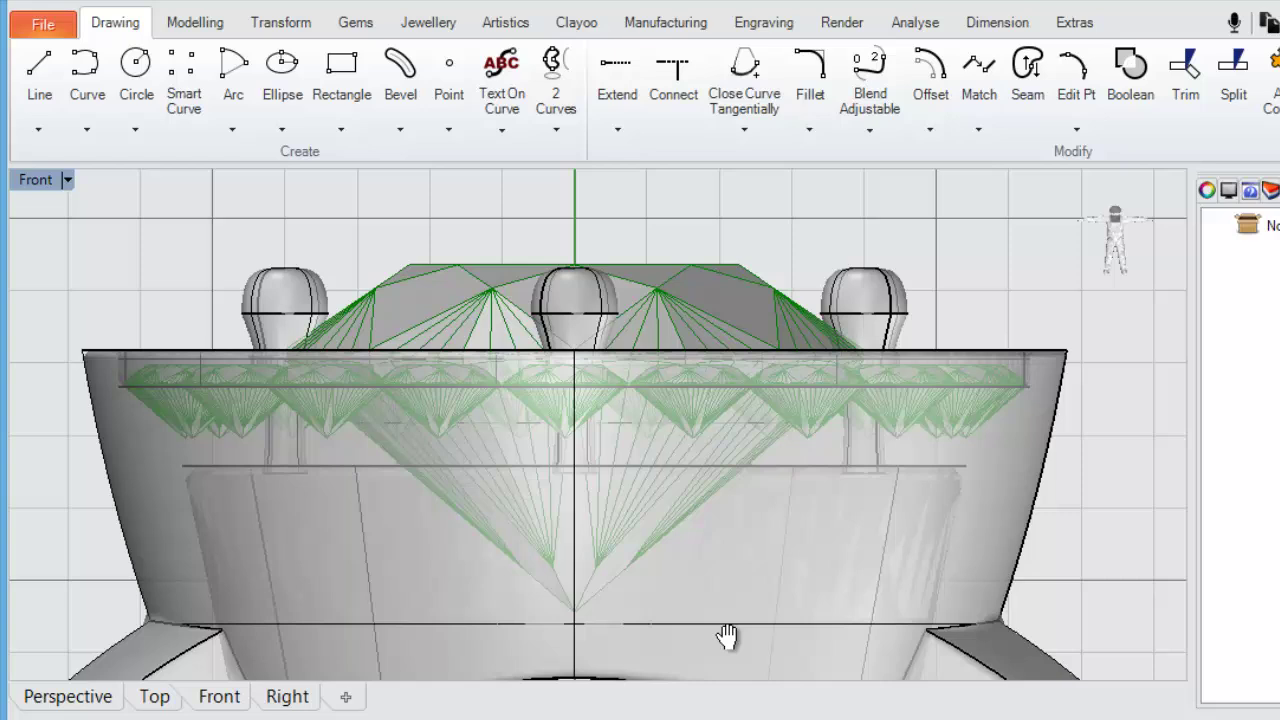
Cycle the close-up through Shaded, Rendered and Wireframe display, finishing in Ghosted.
mouse_move(1005, 272)
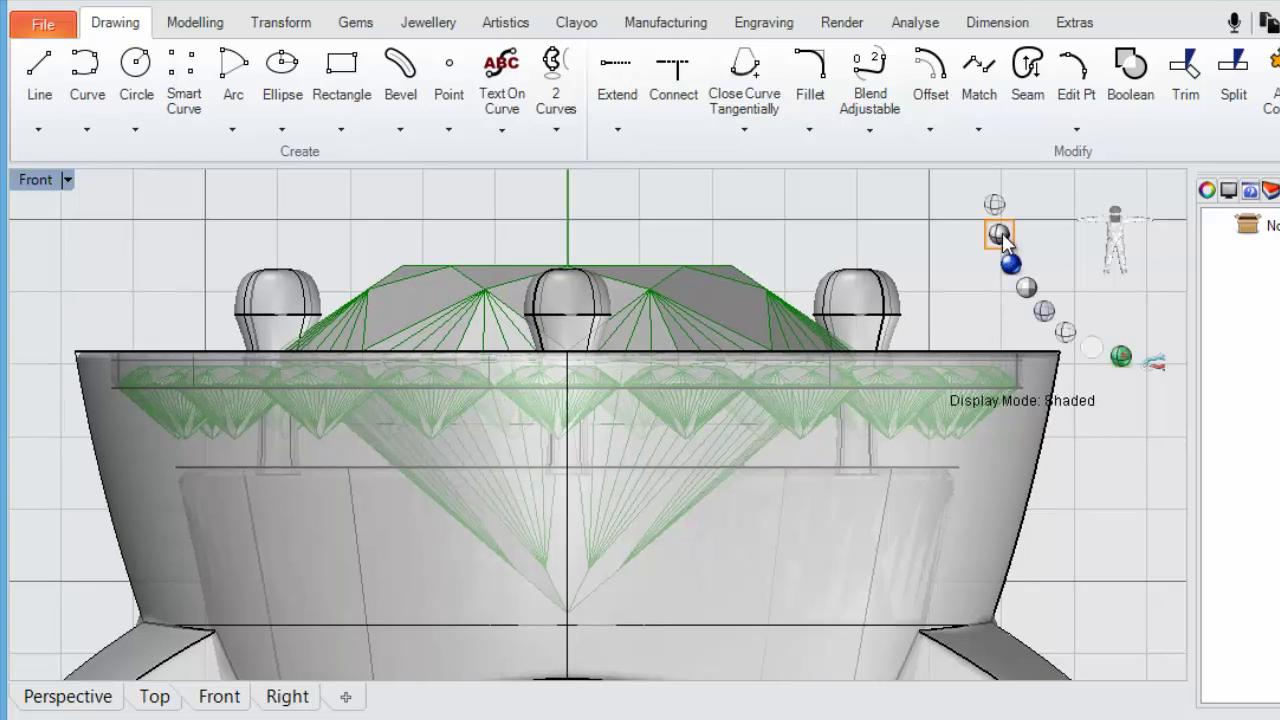
click(1000, 234)
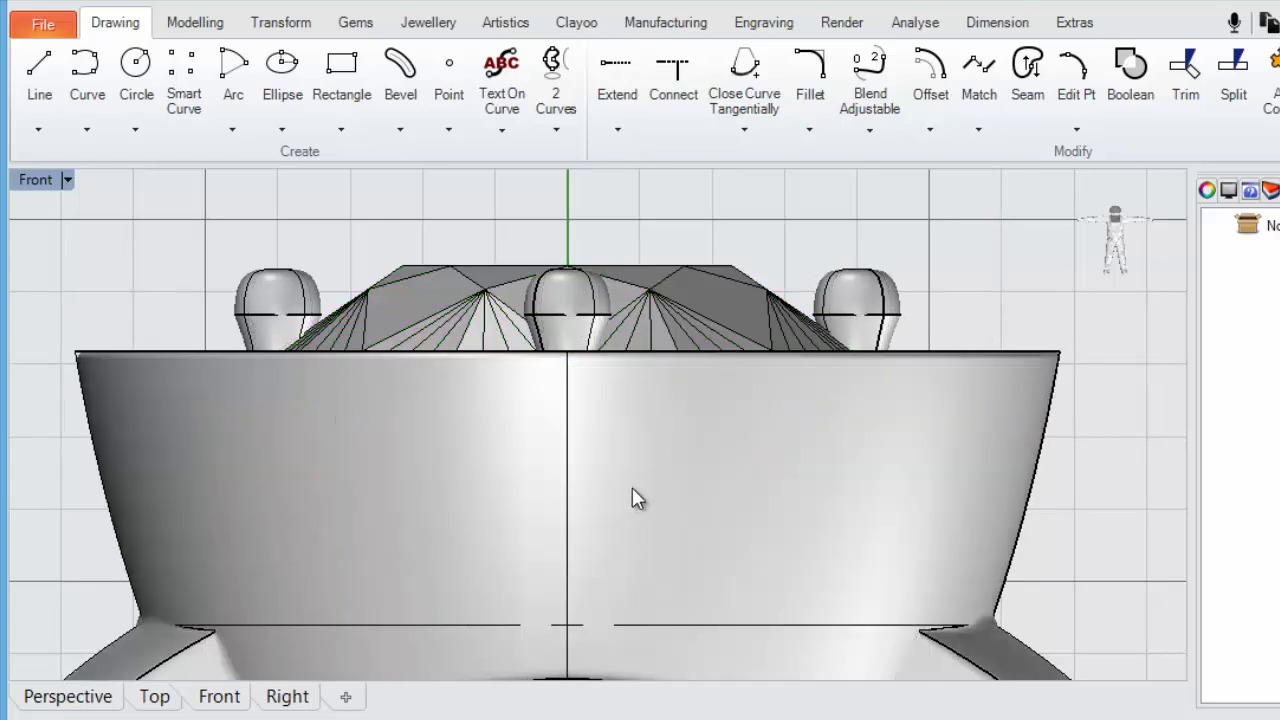
click(1023, 286)
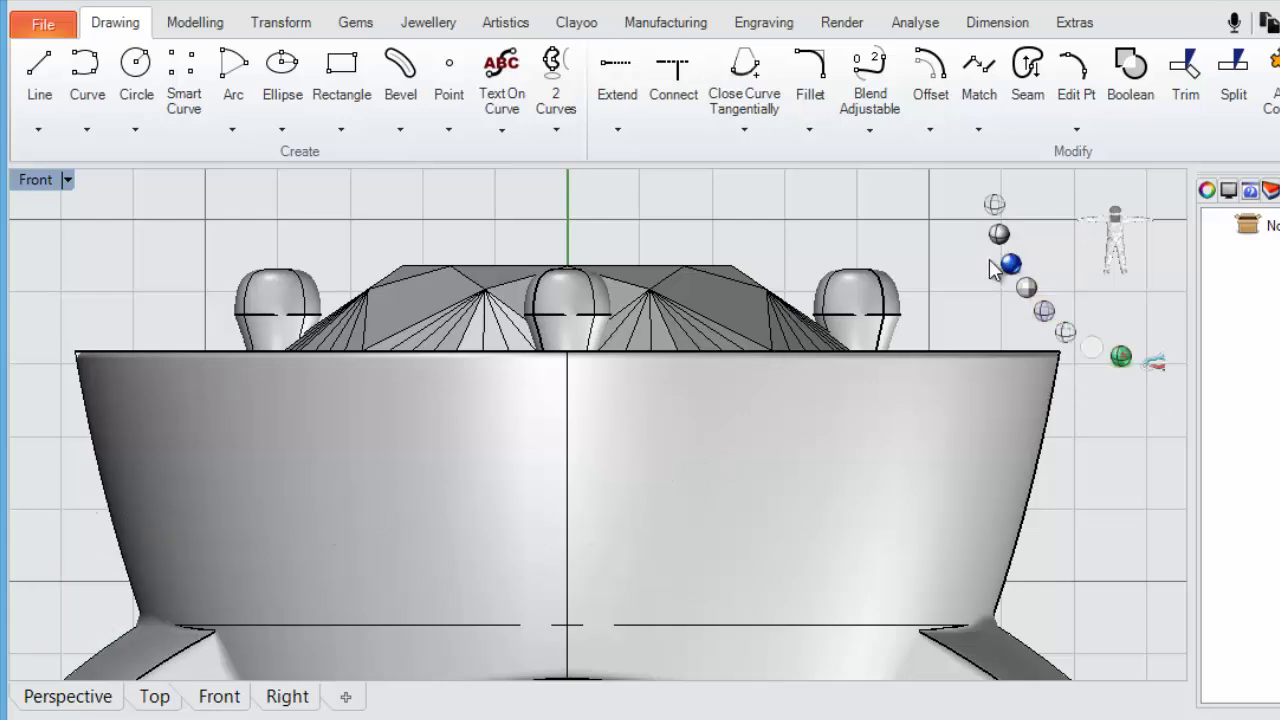
click(994, 206)
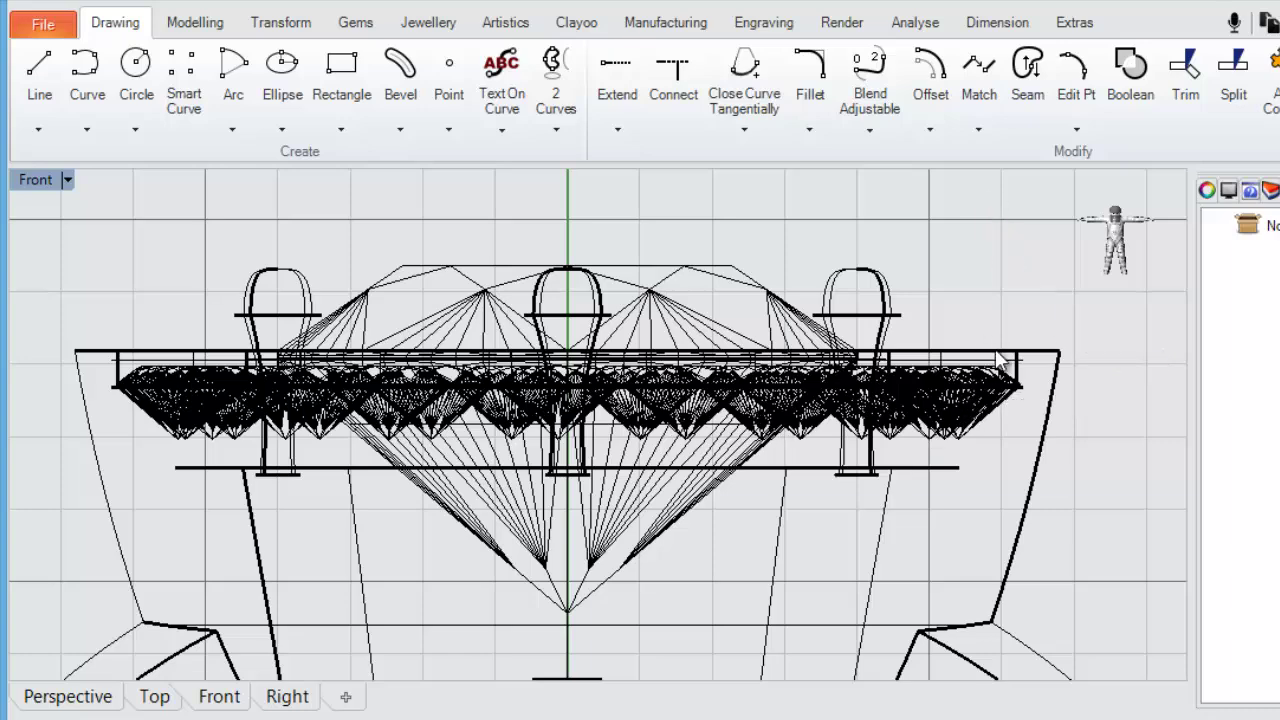
mouse_move(1034, 336)
click(1043, 313)
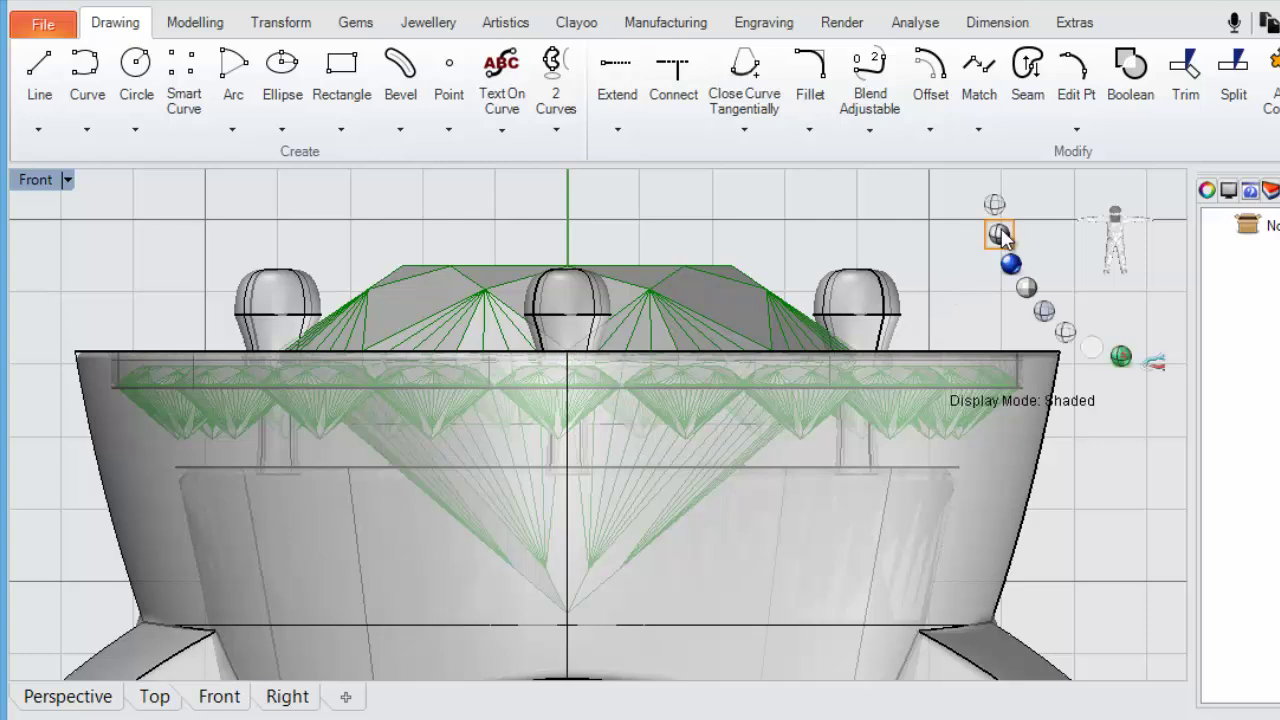
Shade the Front view, then show the Perspective view in opaque Shaded display.
click(1001, 235)
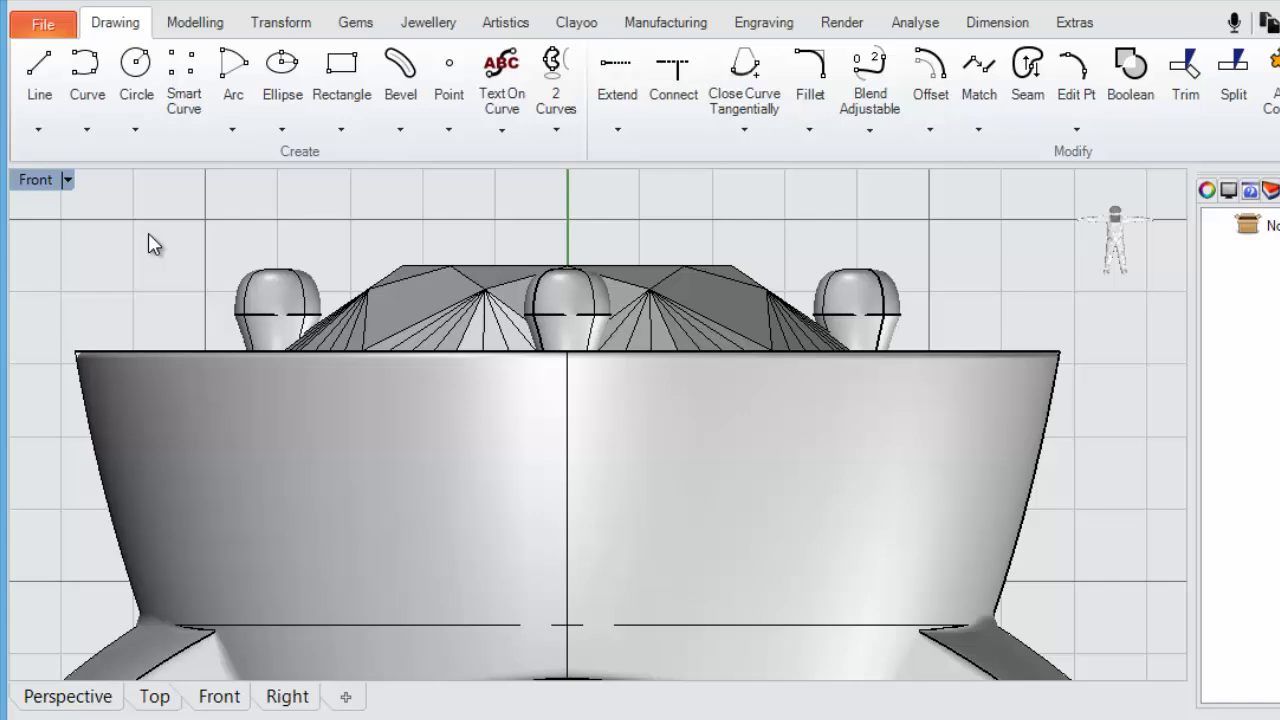
click(75, 699)
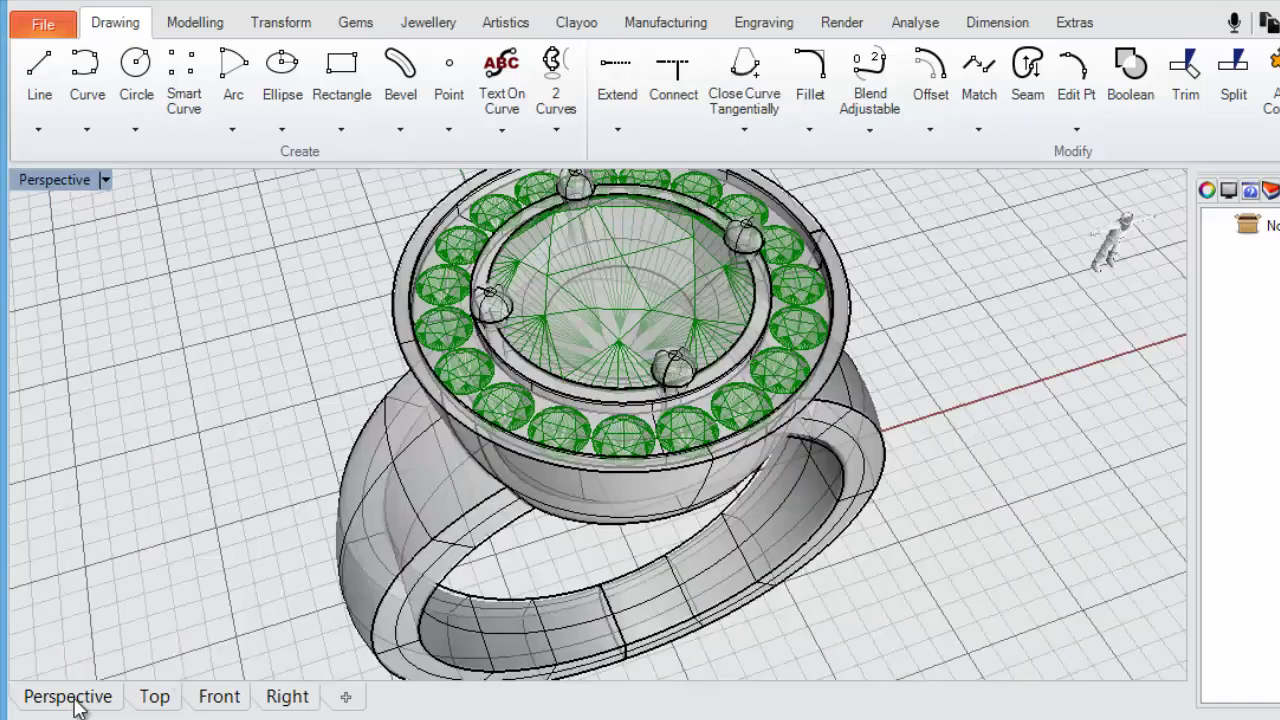
middle_click(977, 277)
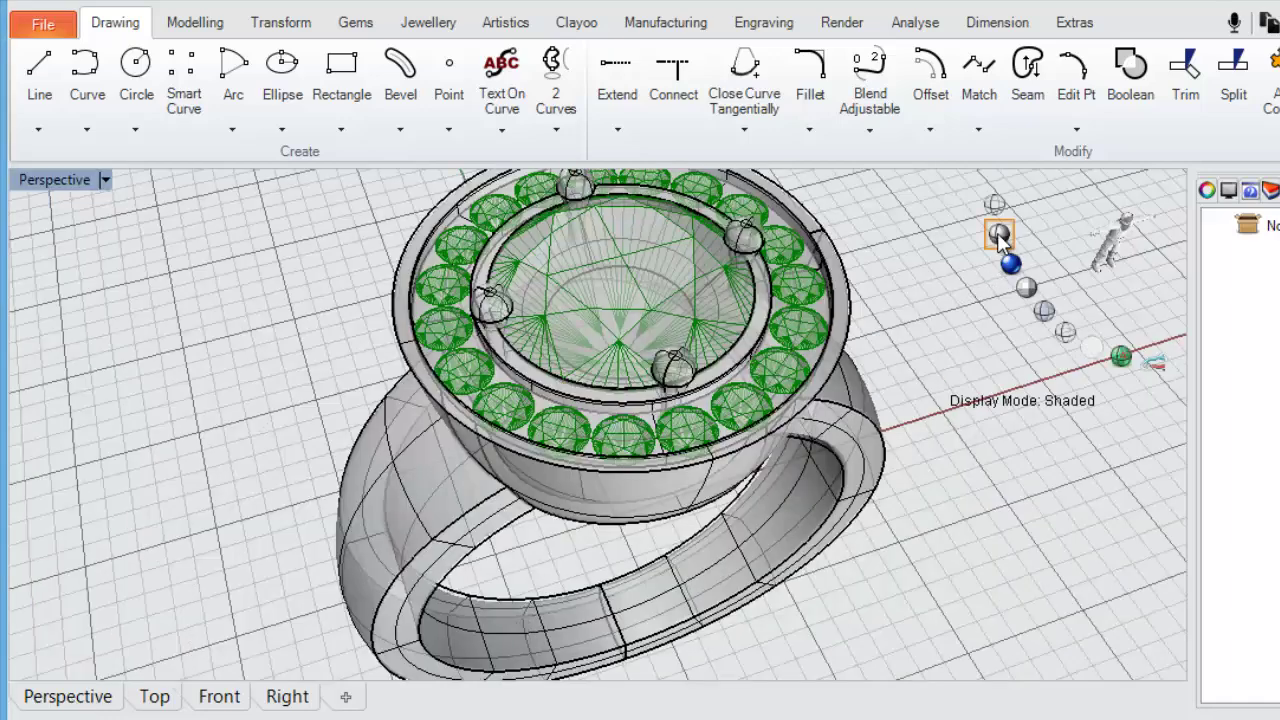
click(1000, 235)
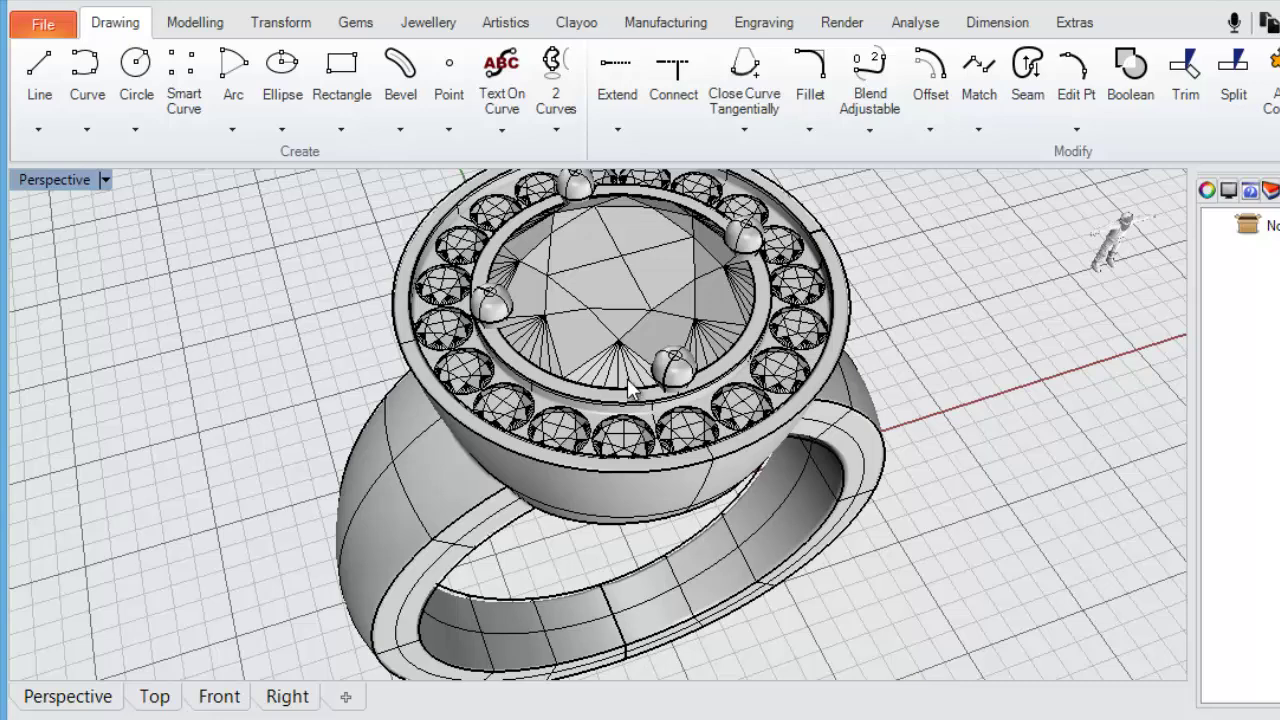
scroll(630, 375, up, 8)
scroll(638, 372, down, 4)
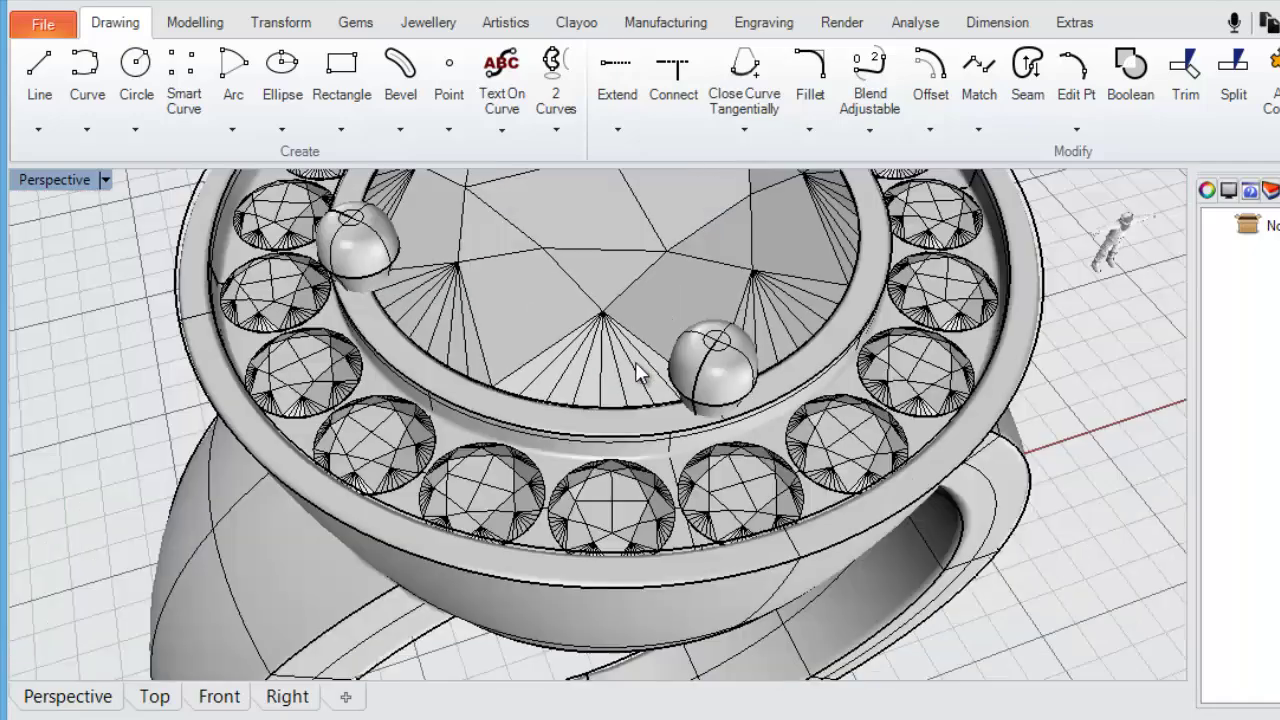
scroll(637, 372, down, 8)
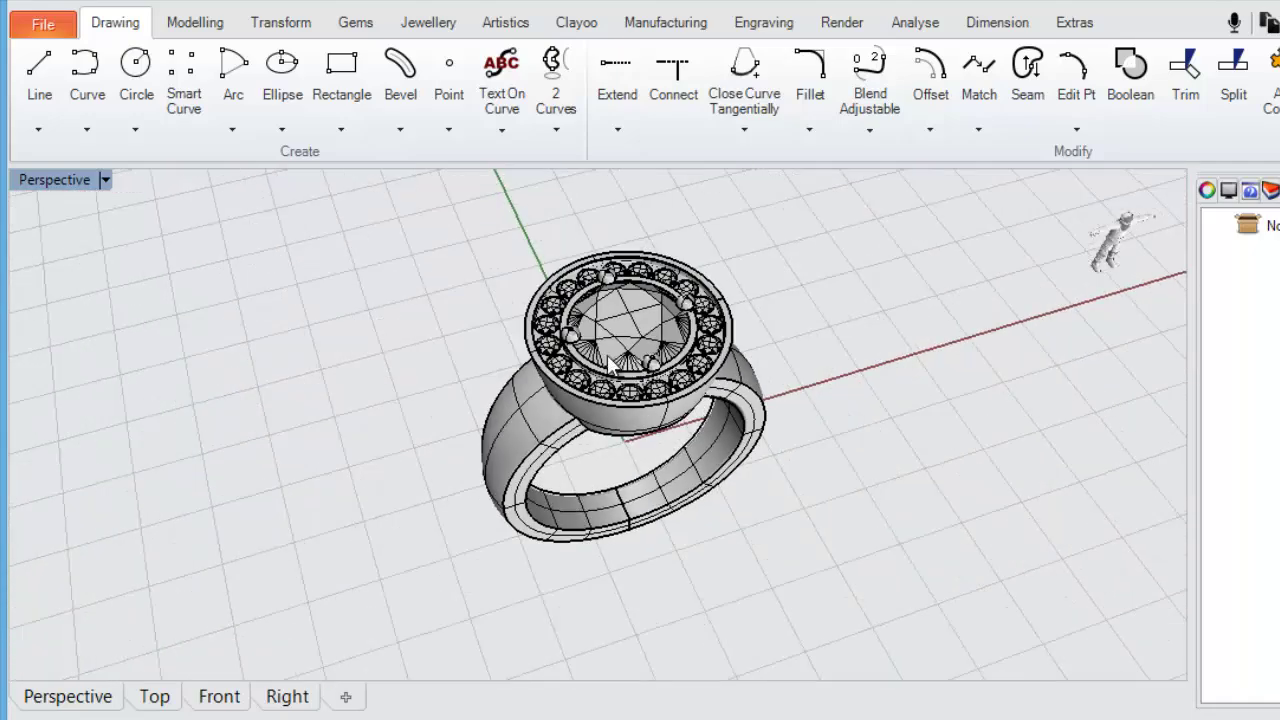
scroll(617, 310, up, 3)
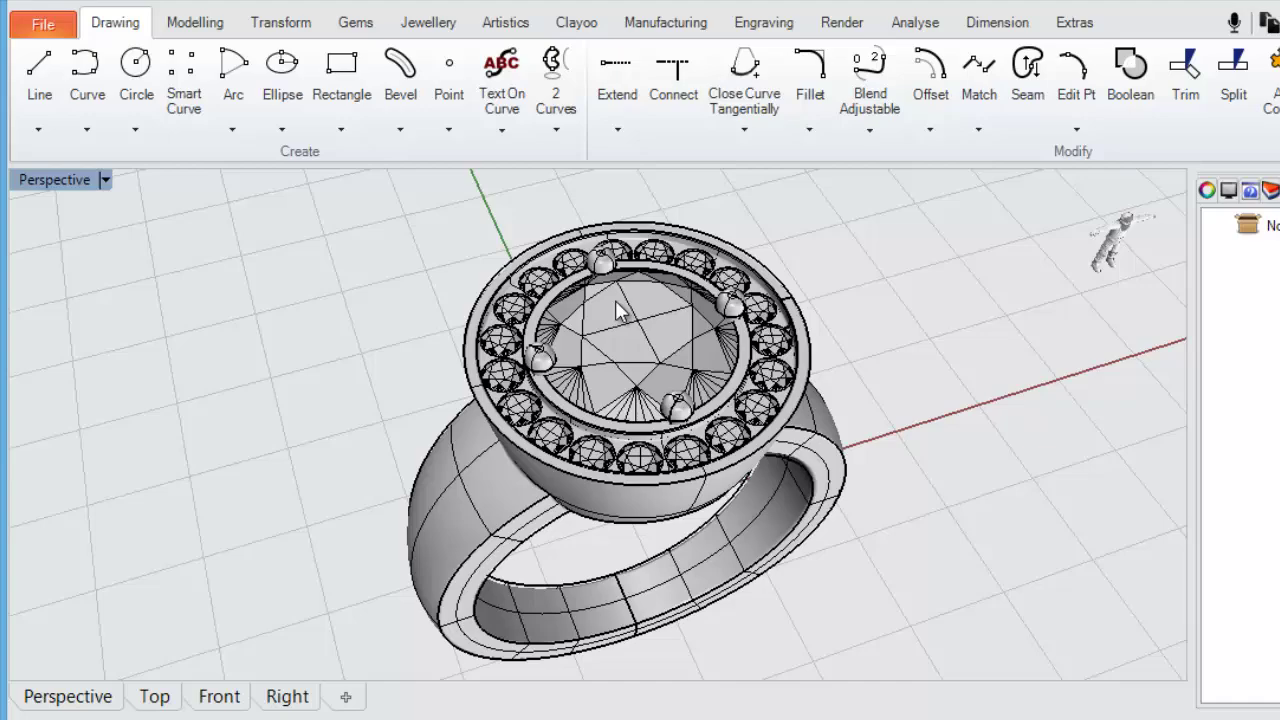
scroll(617, 310, up, 6)
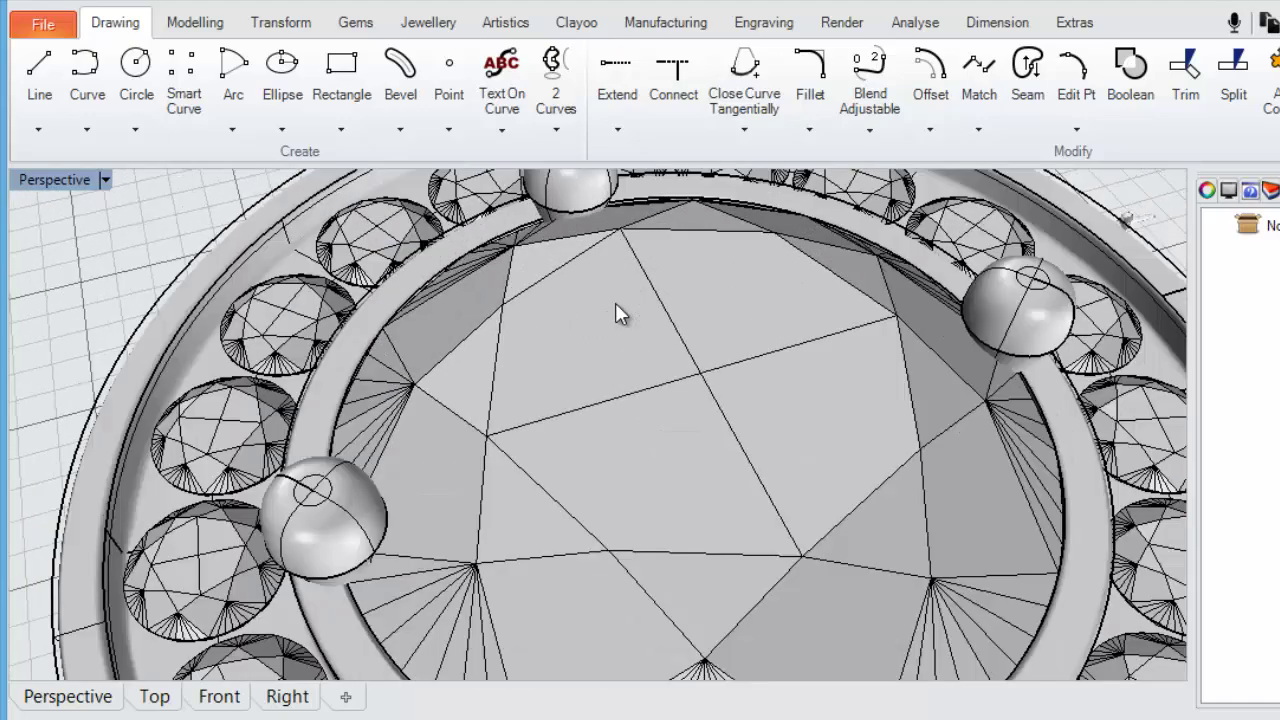
scroll(645, 325, down, 3)
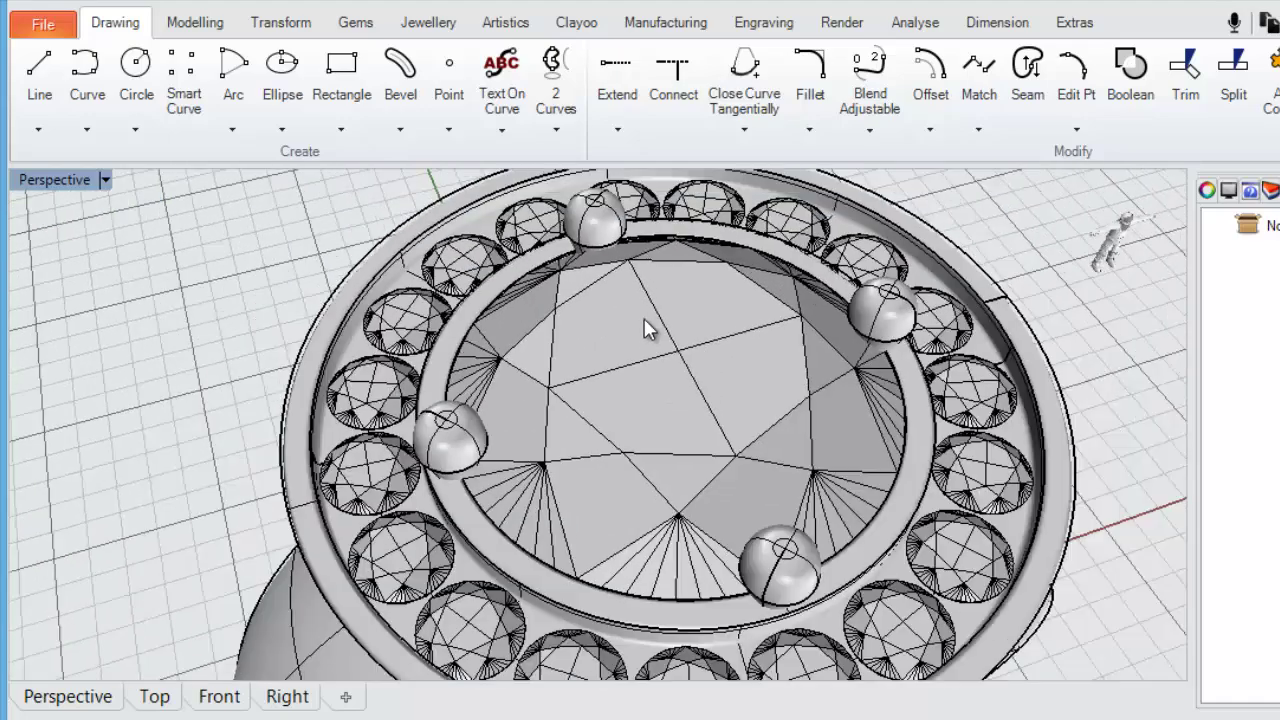
scroll(648, 327, down, 5)
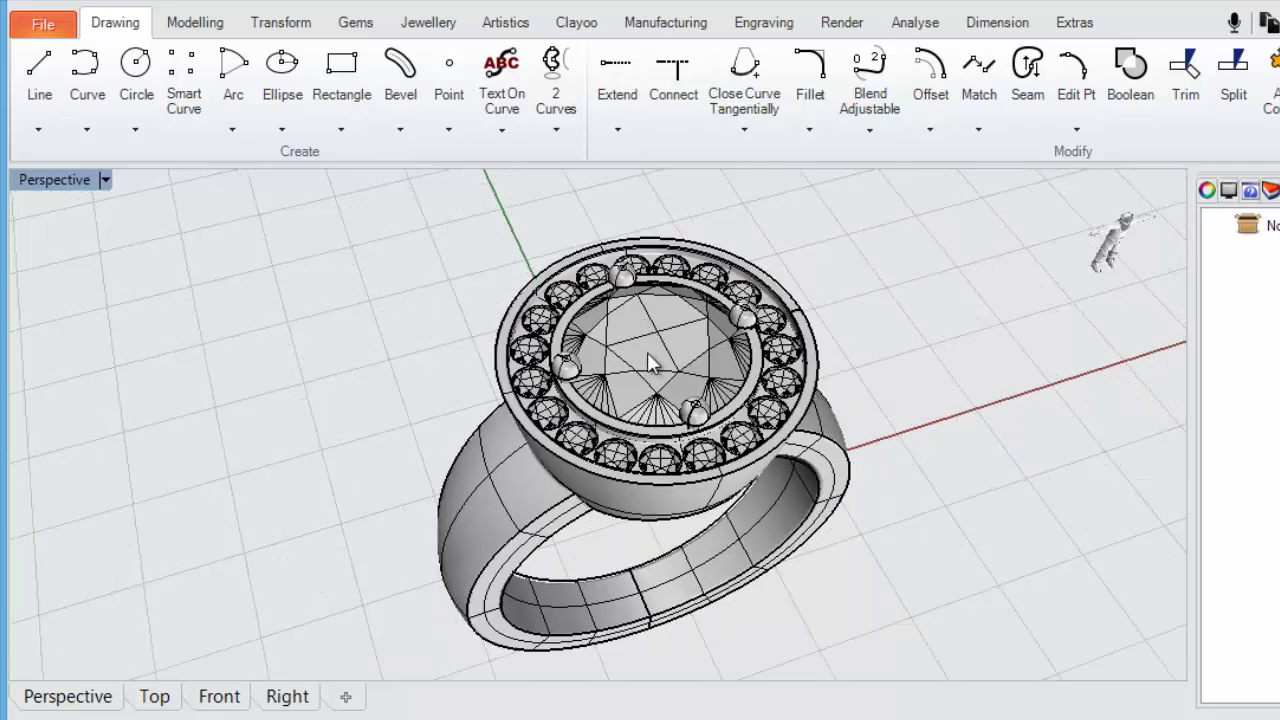
scroll(651, 384, up, 6)
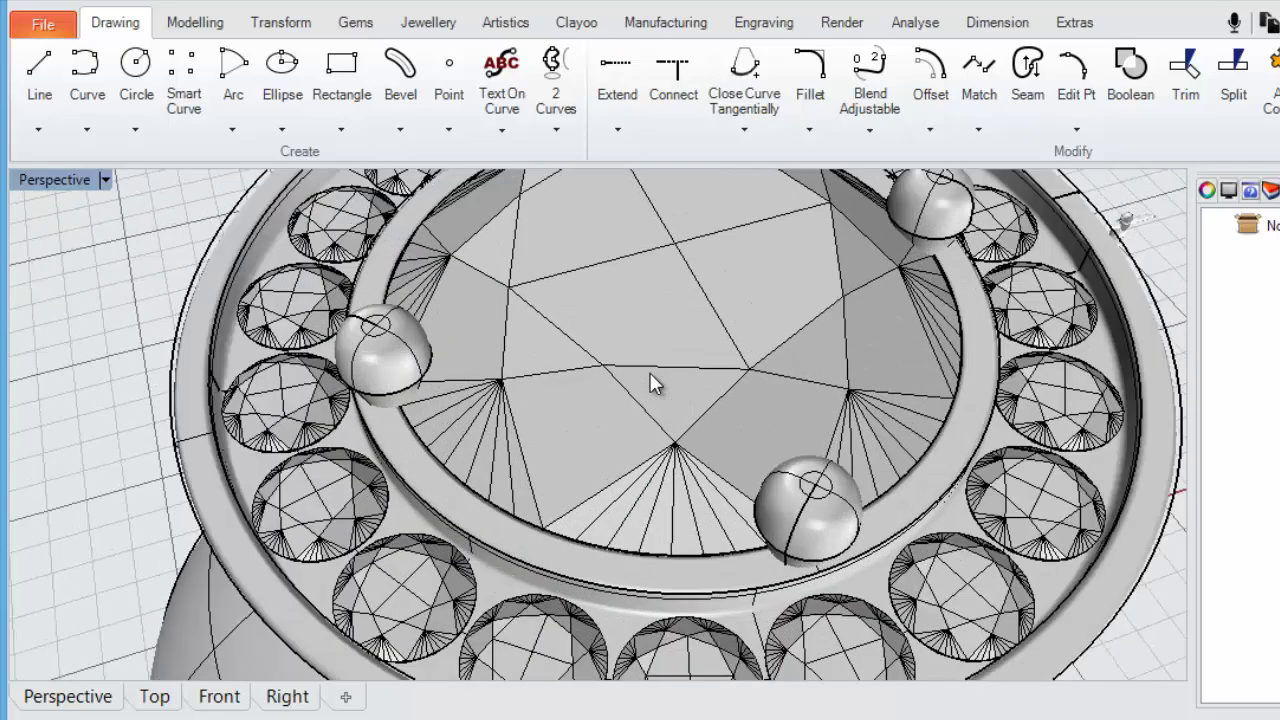
scroll(650, 383, down, 6)
scroll(648, 381, up, 6)
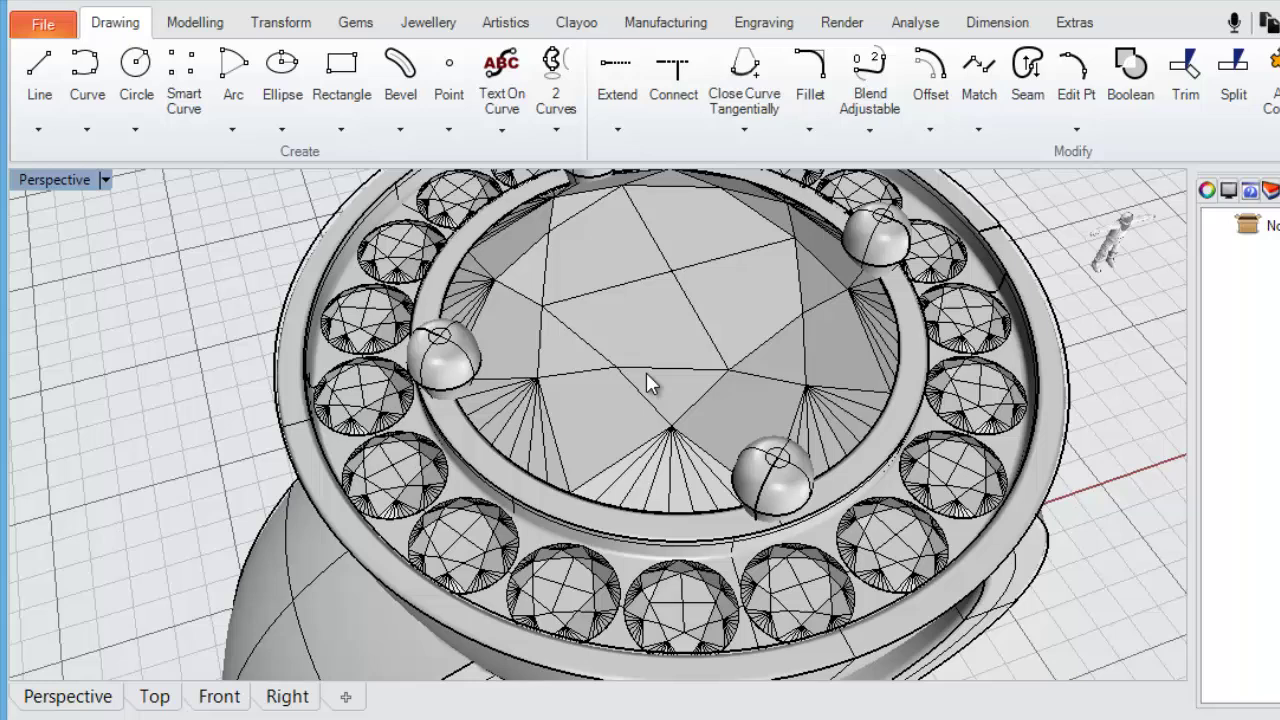
scroll(646, 380, down, 6)
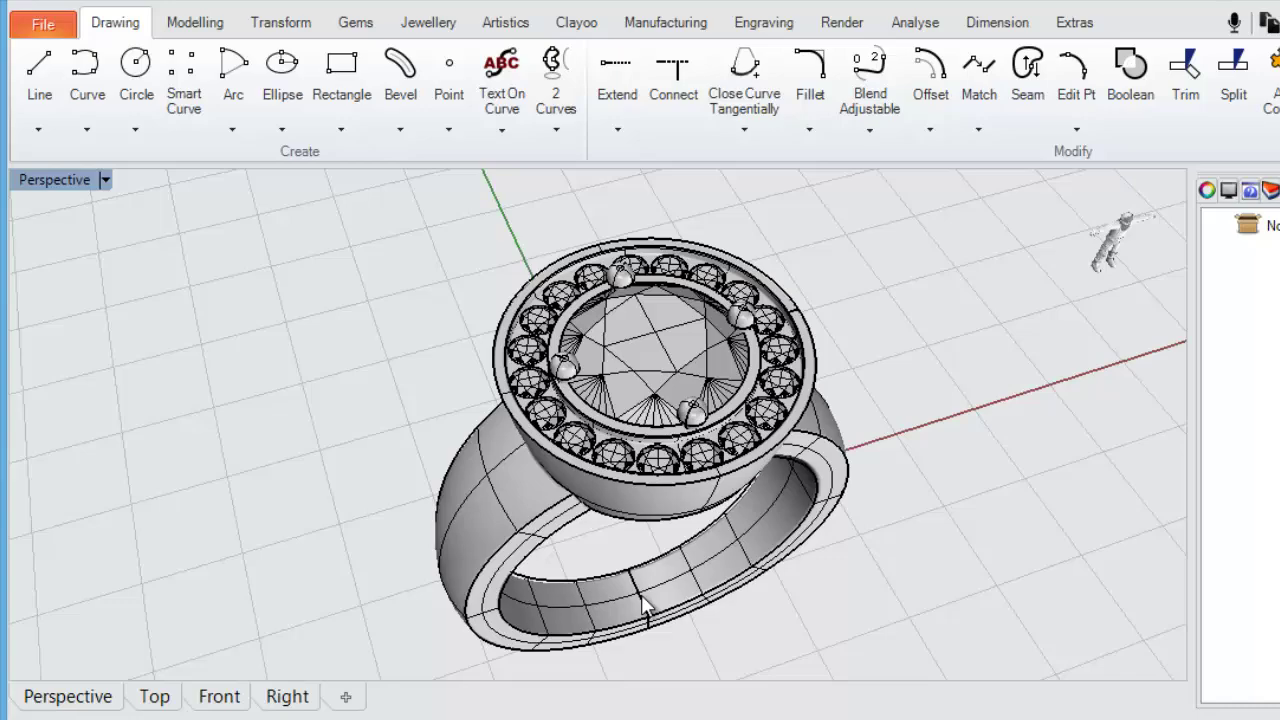
Zoom and orbit the Perspective view until the whole ring and its shank are framed.
scroll(641, 597, up, 10)
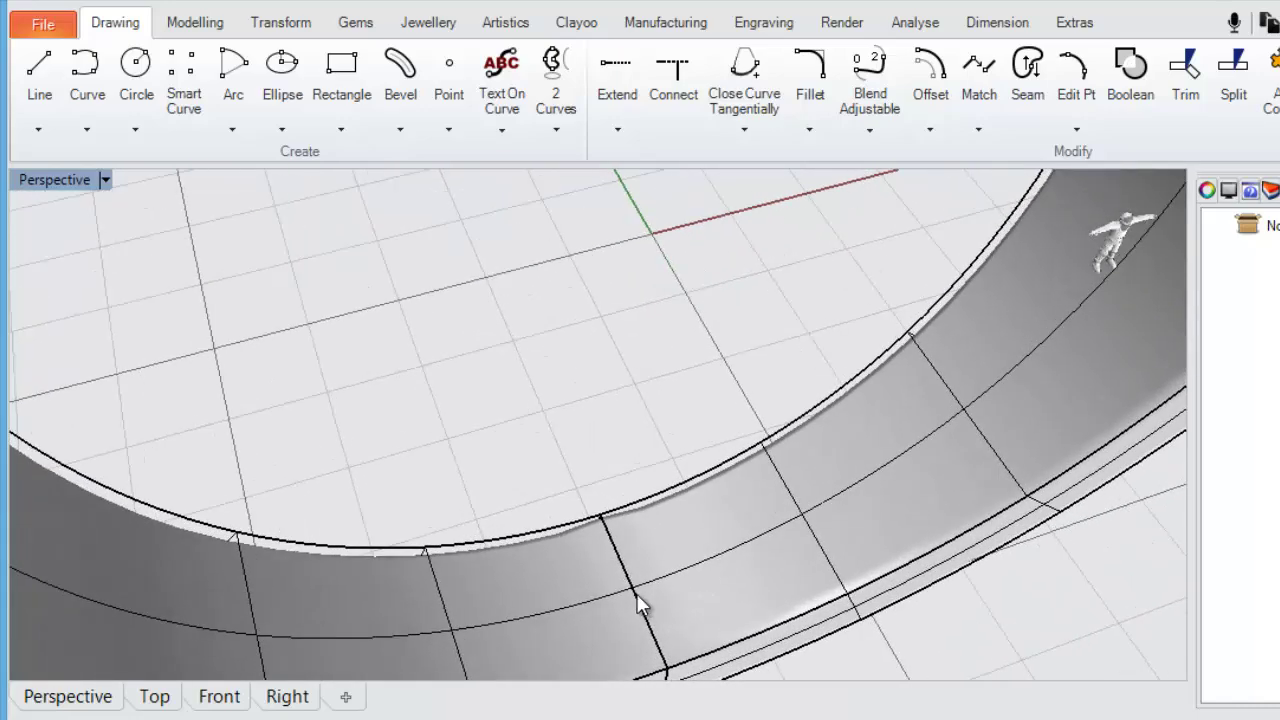
right_drag(637, 595, 620, 620)
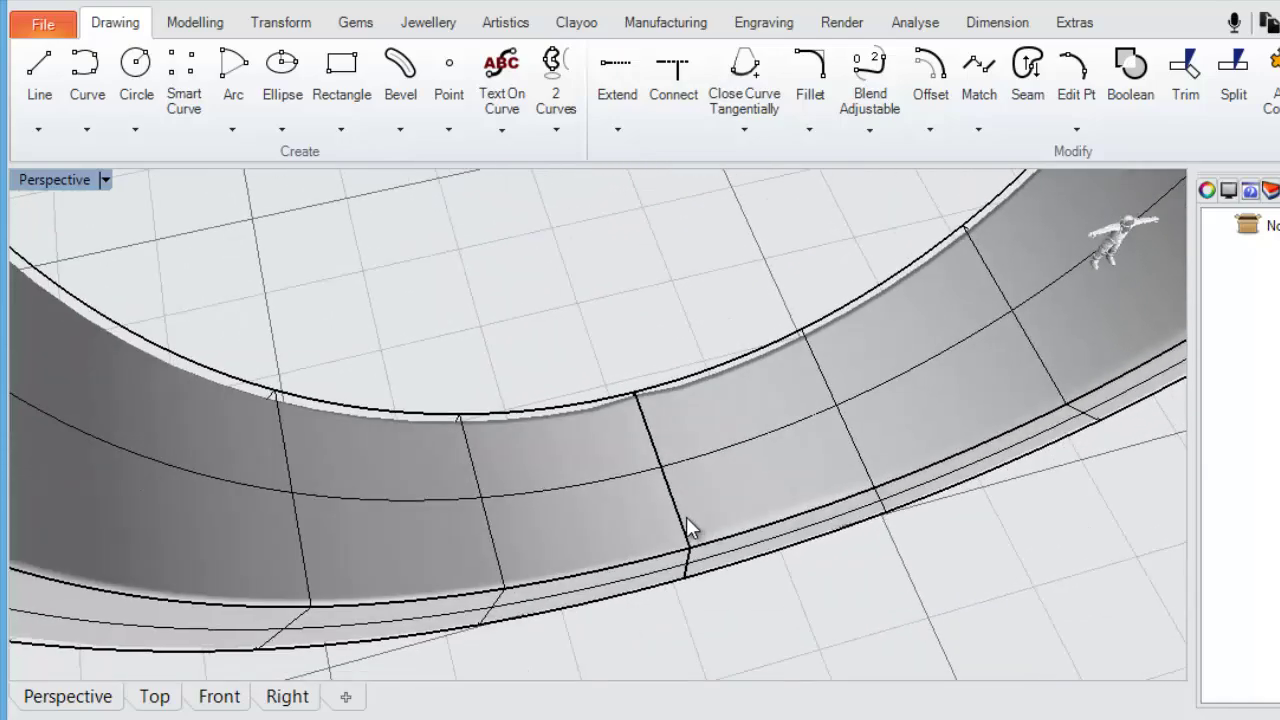
scroll(686, 516, down, 10)
scroll(686, 528, down, 5)
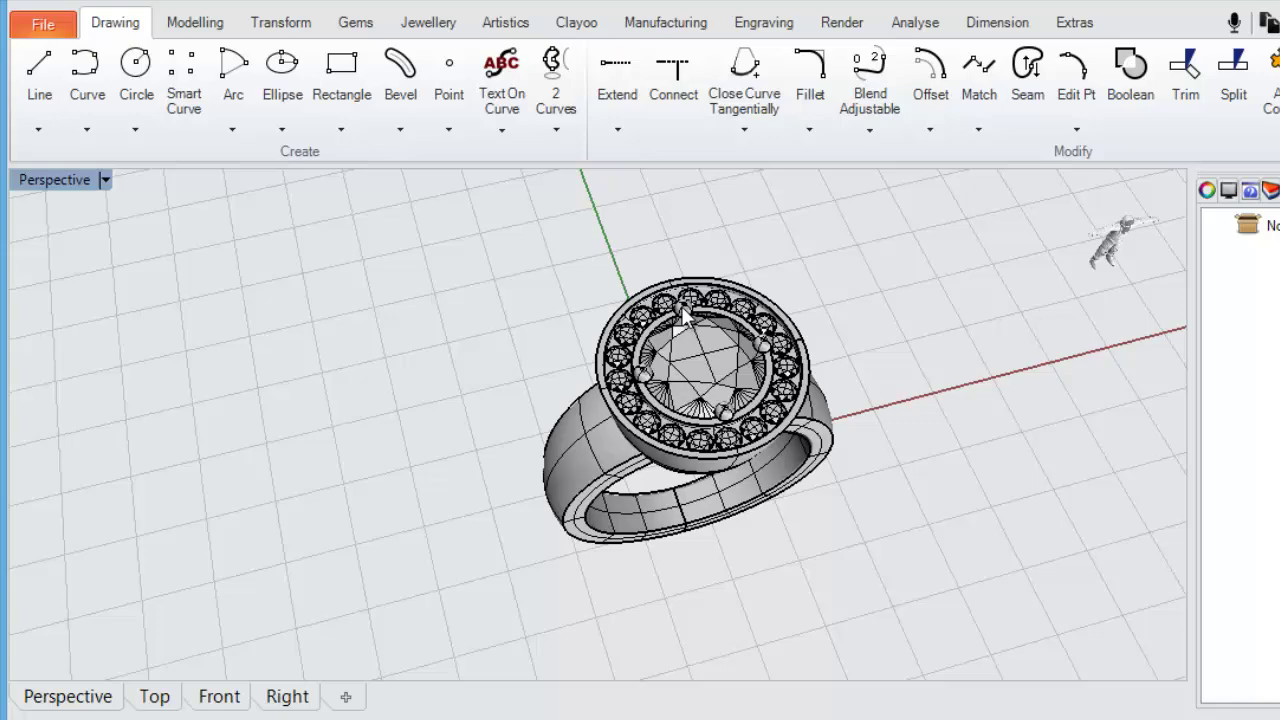
scroll(684, 302, up, 10)
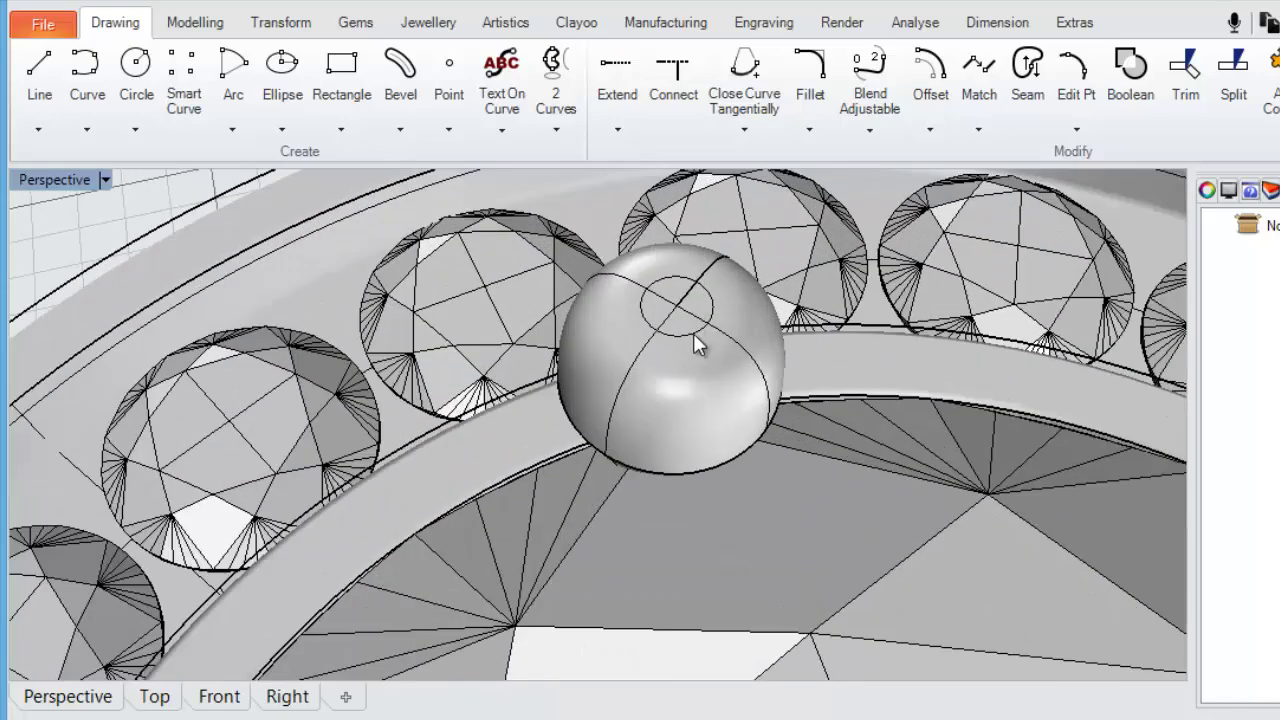
scroll(693, 333, down, 10)
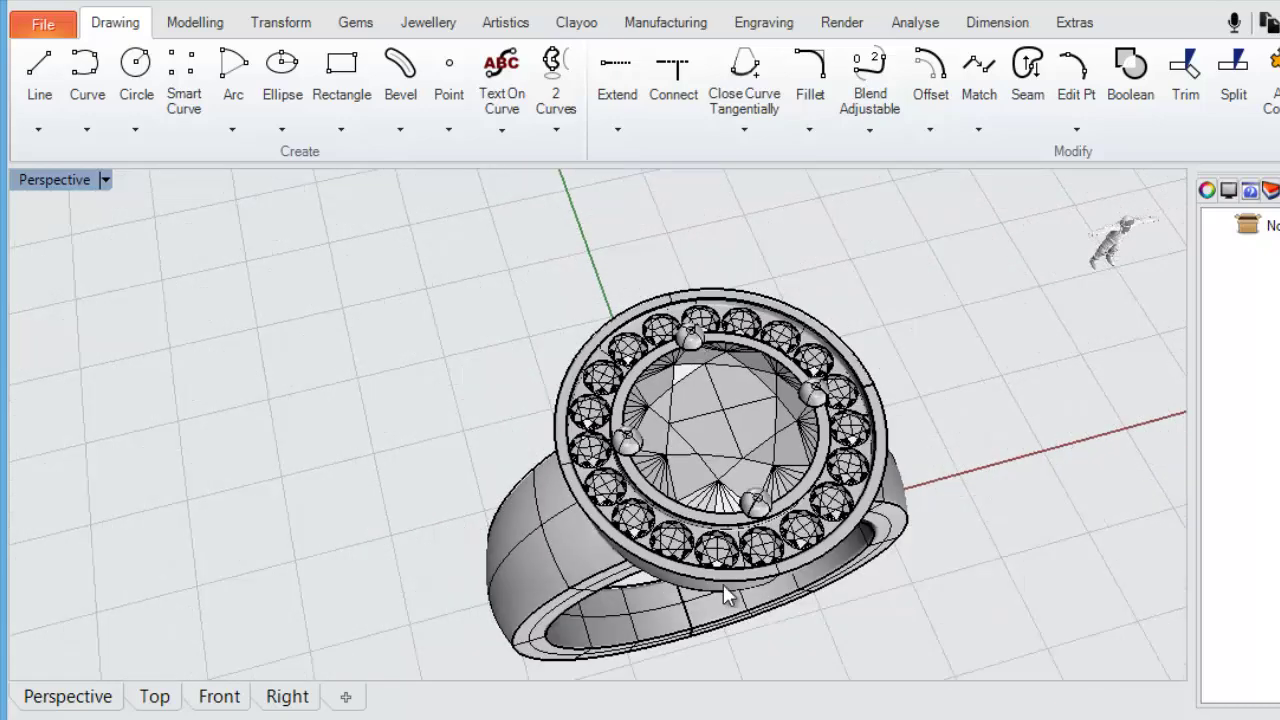
scroll(690, 632, up, 5)
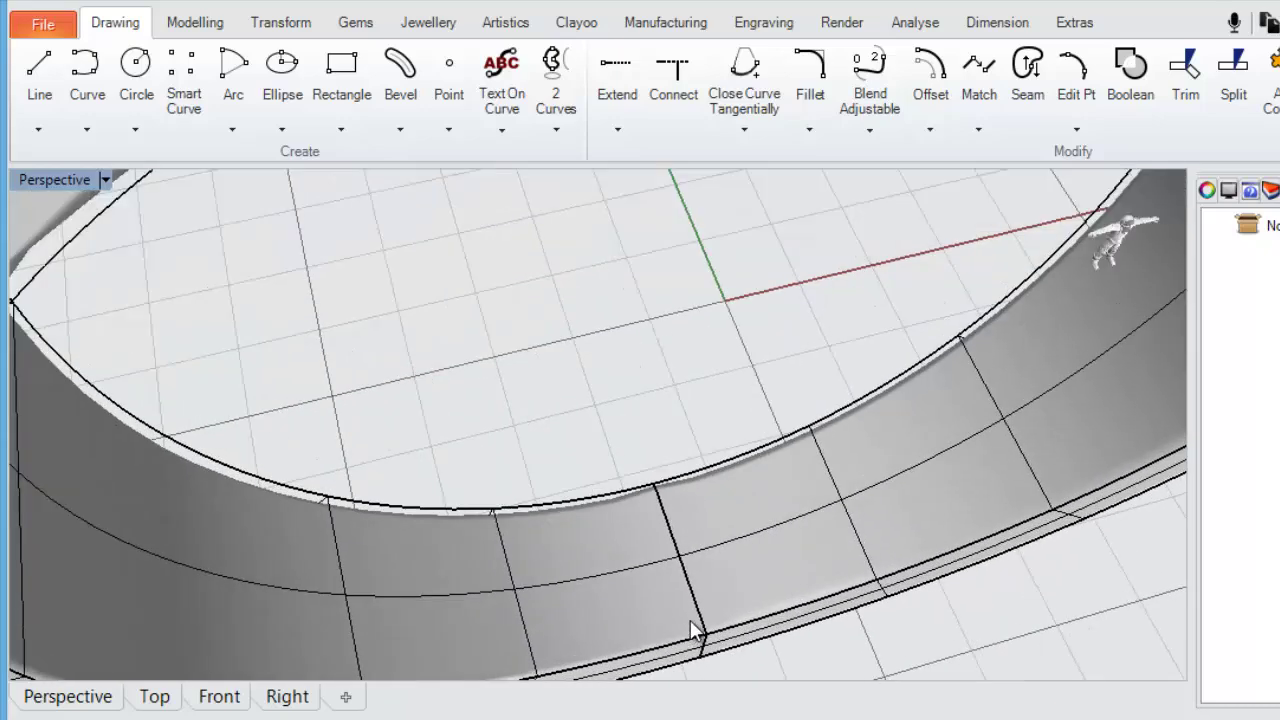
scroll(693, 630, up, 3)
scroll(693, 630, down, 8)
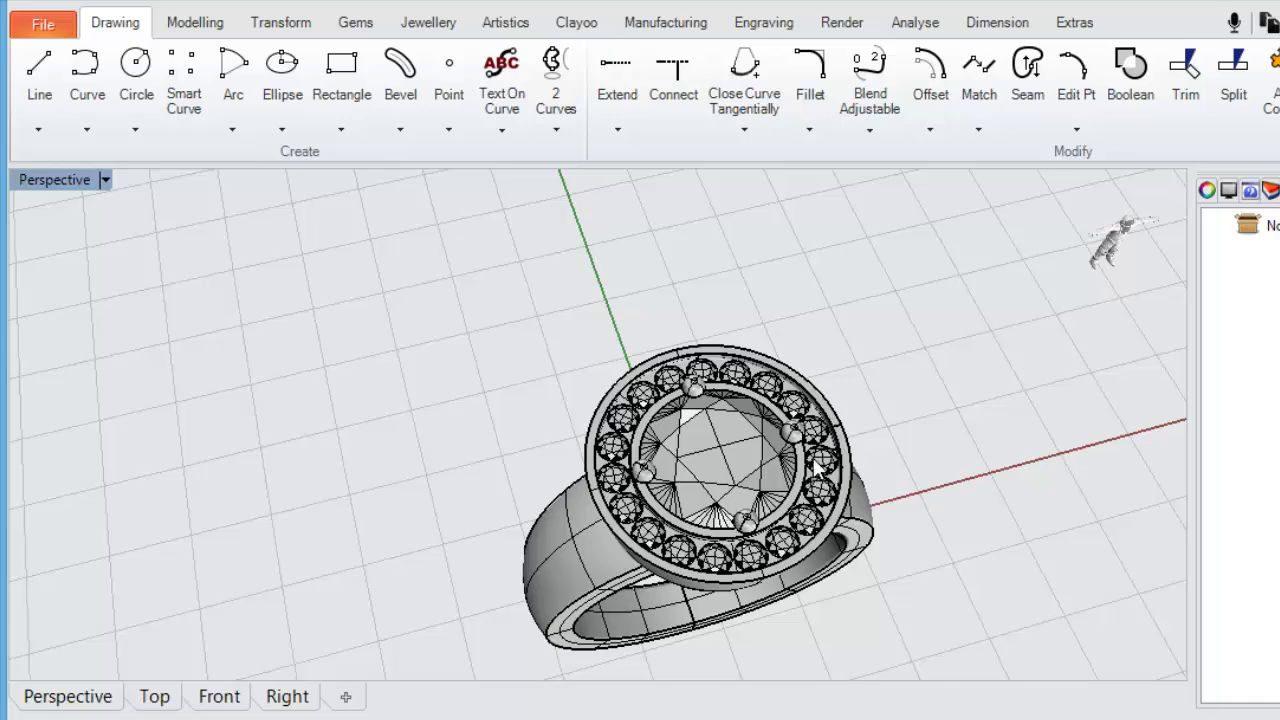
scroll(796, 434, up, 8)
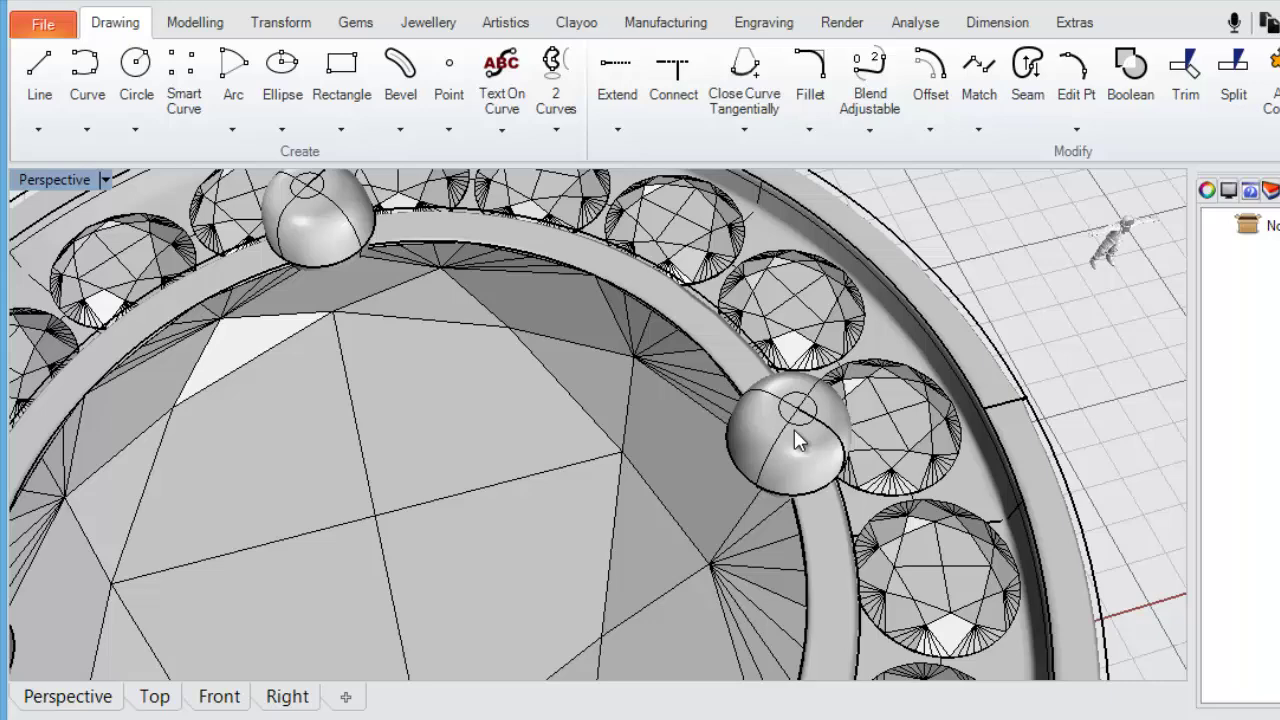
scroll(794, 429, down, 10)
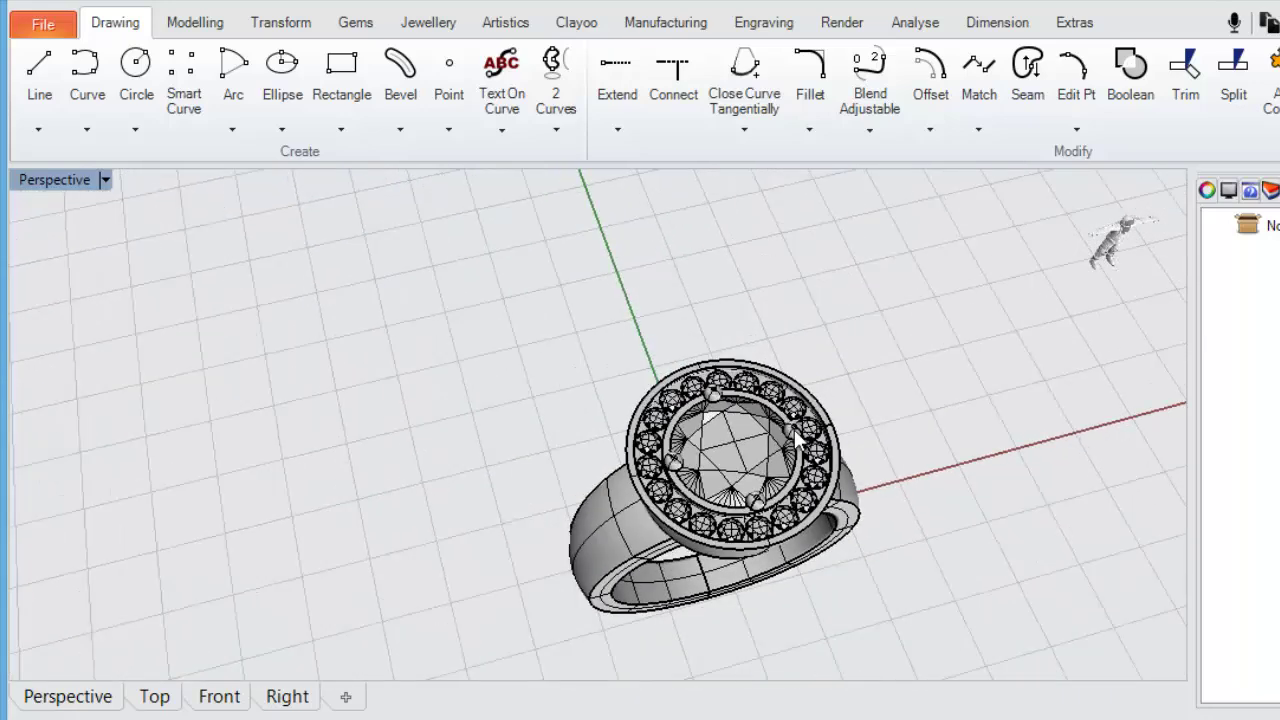
mouse_move(1010, 268)
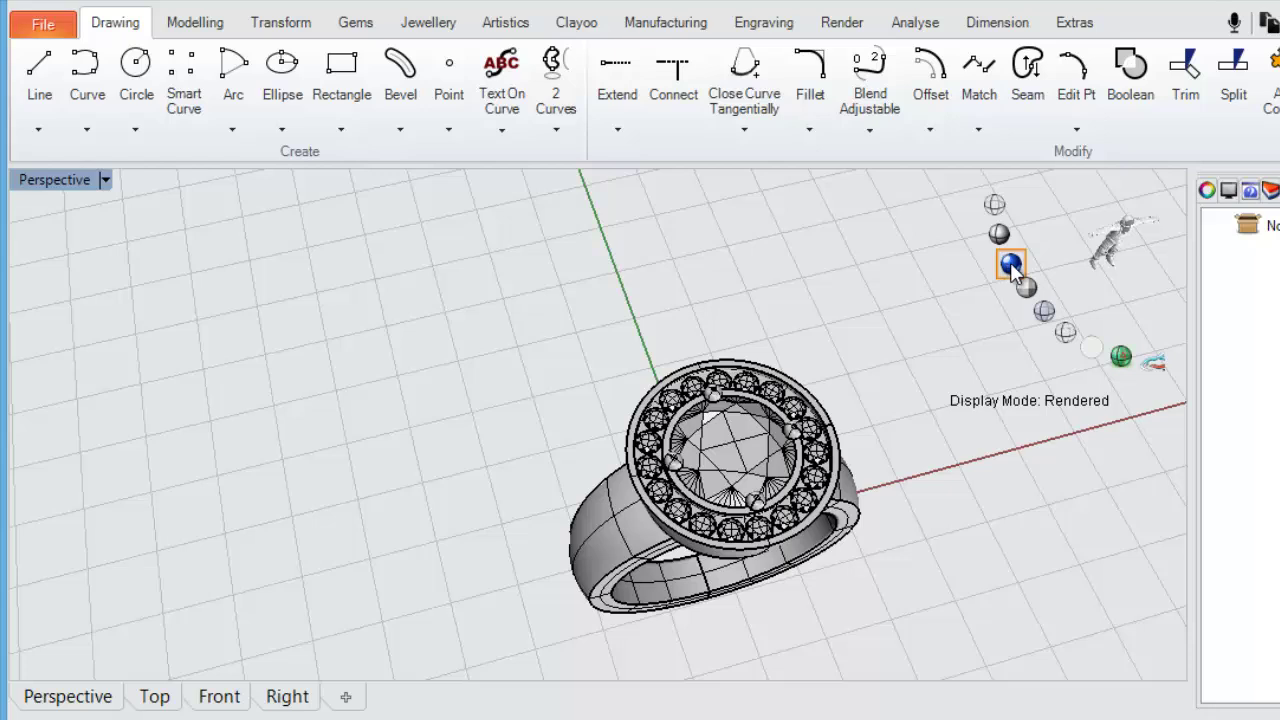
Show the Perspective view in Rendered display, then zoom and orbit to inspect the gem and shank.
click(1010, 262)
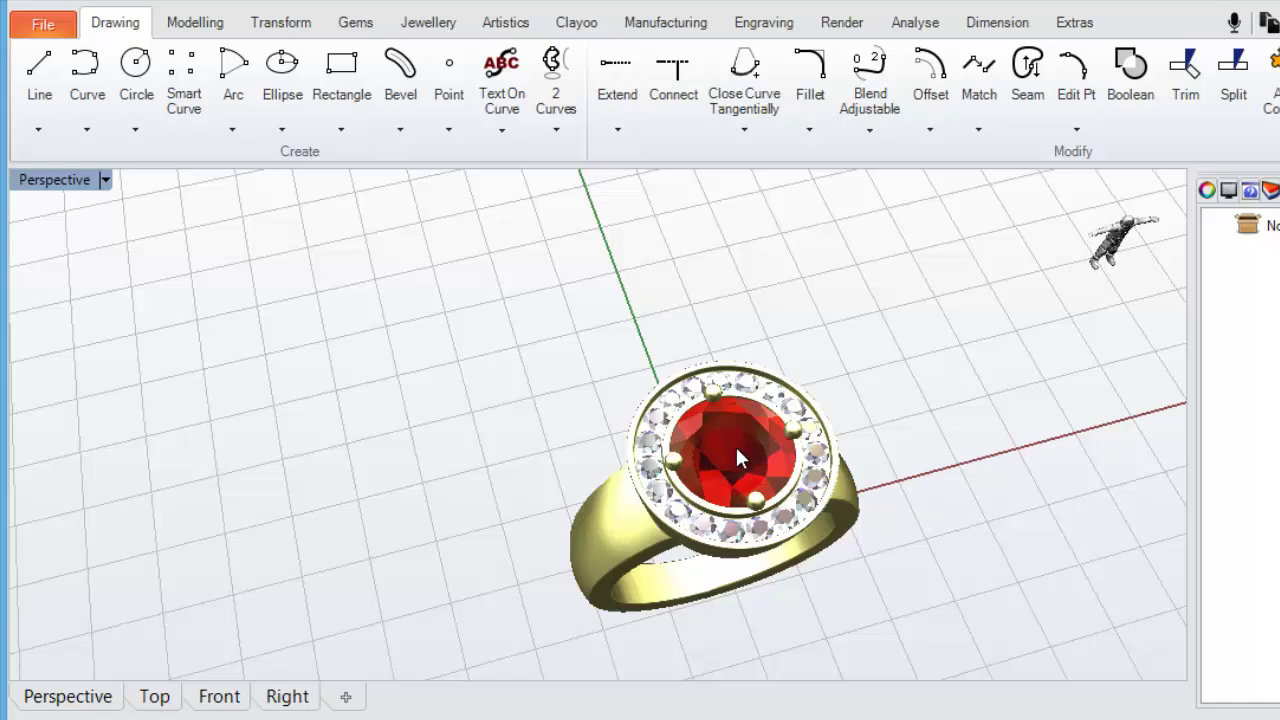
scroll(736, 452, up, 10)
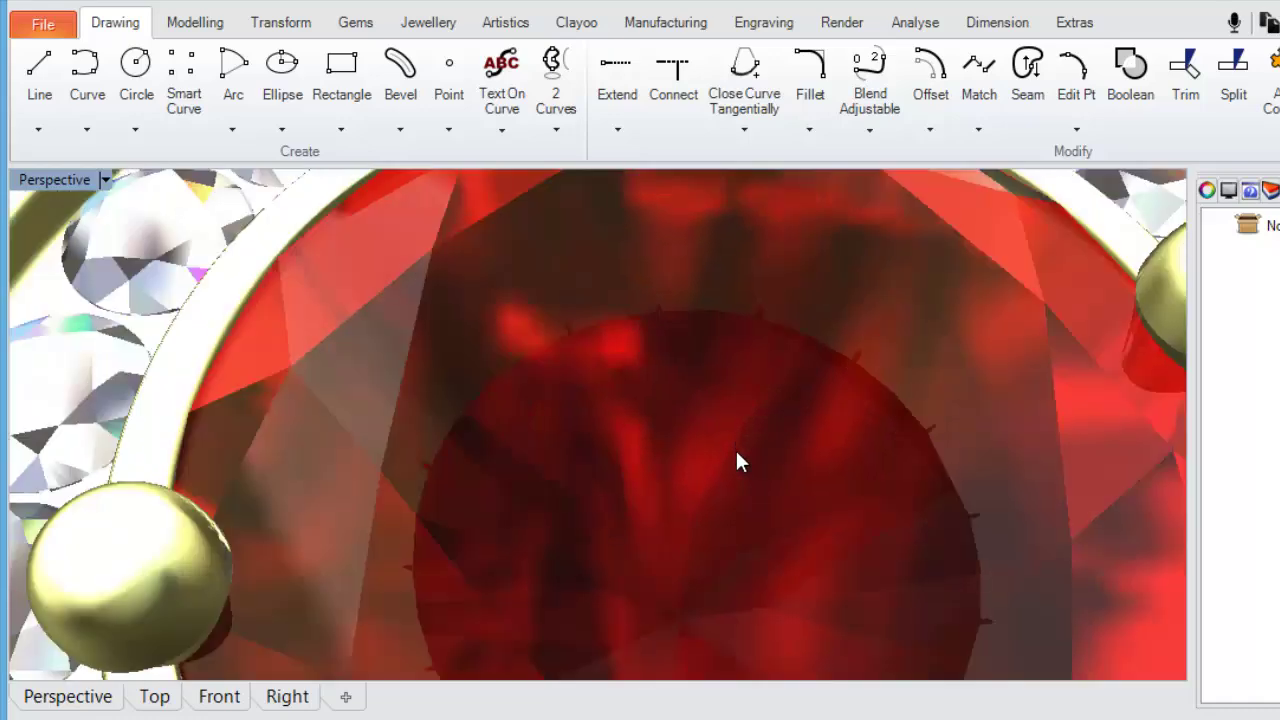
scroll(737, 453, down, 10)
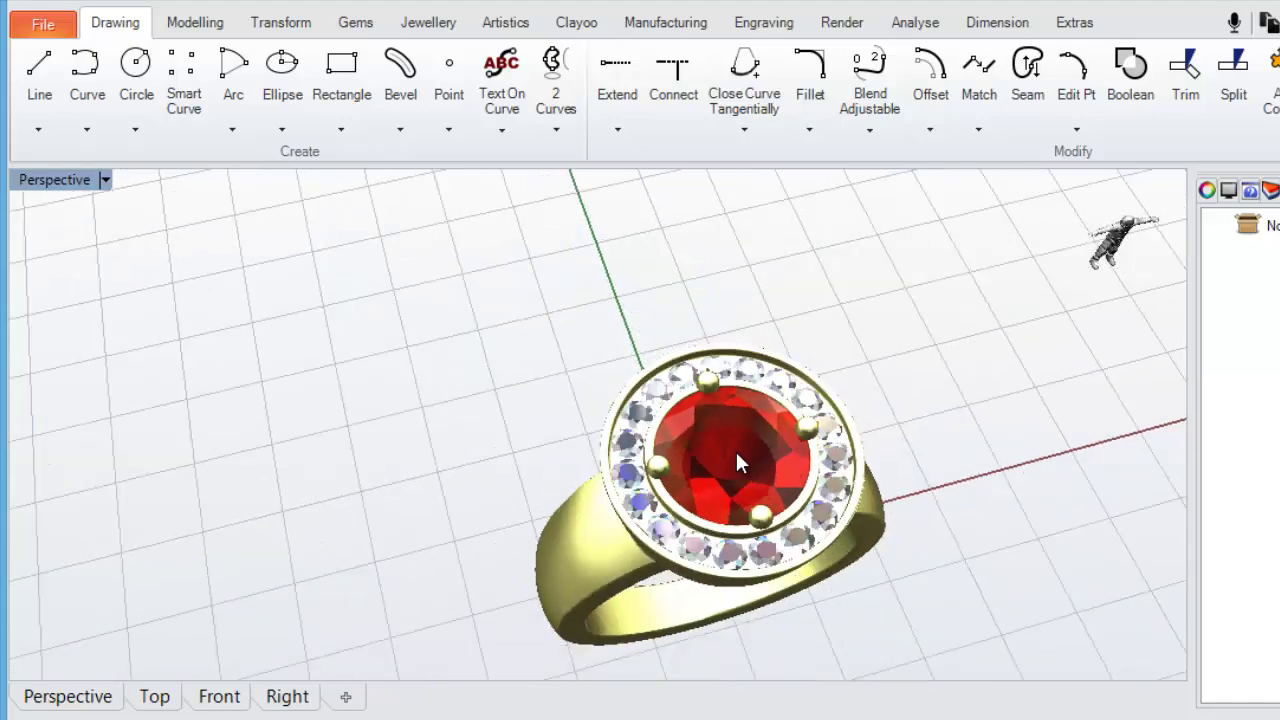
scroll(735, 457, up, 8)
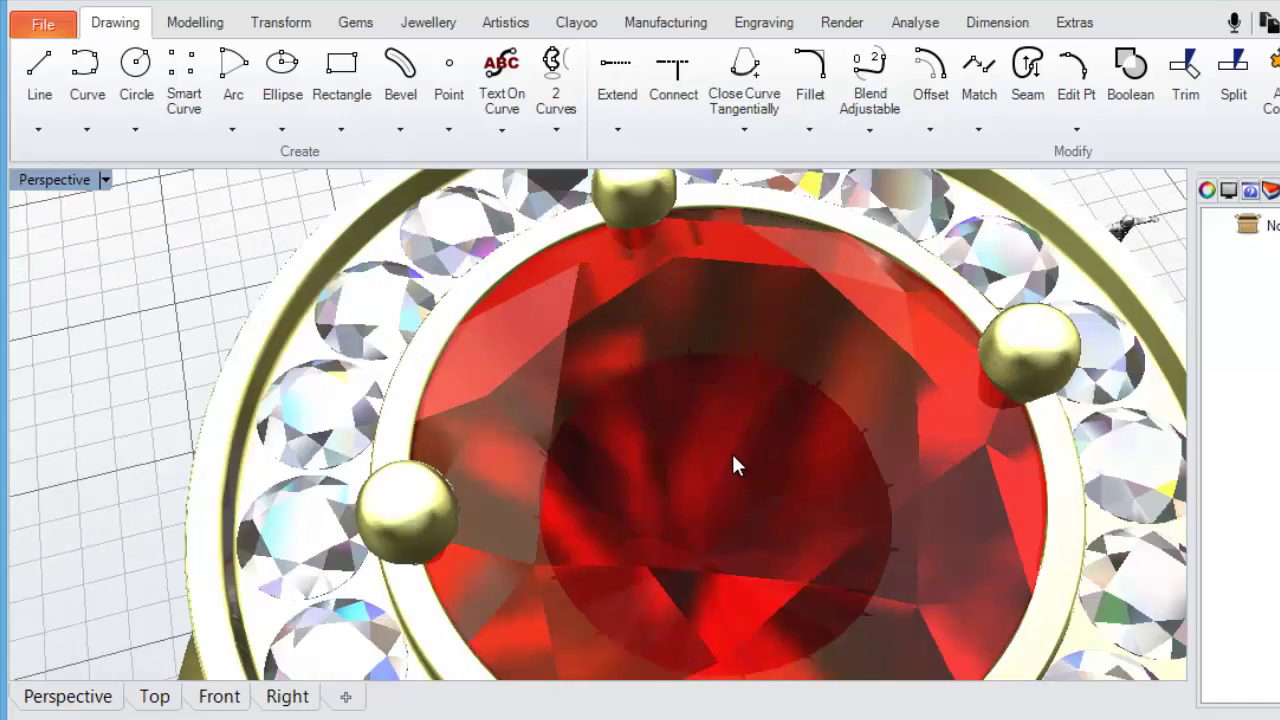
scroll(733, 457, down, 8)
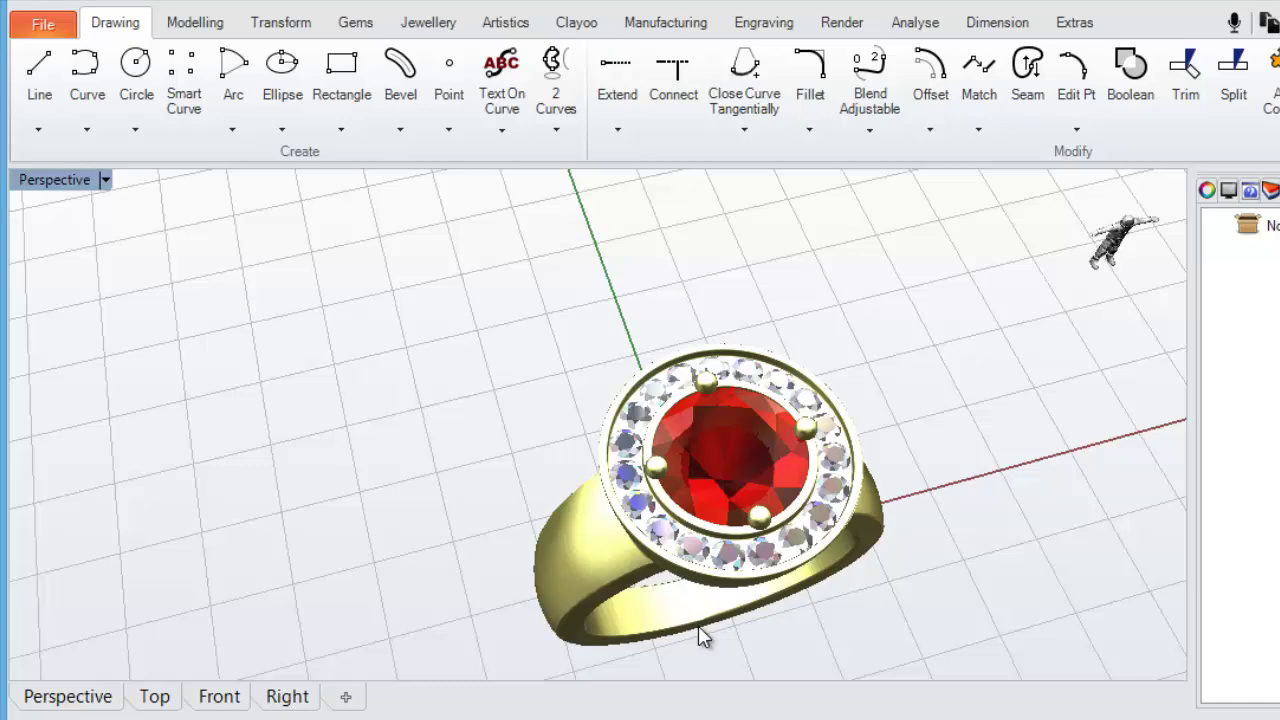
scroll(708, 615, up, 10)
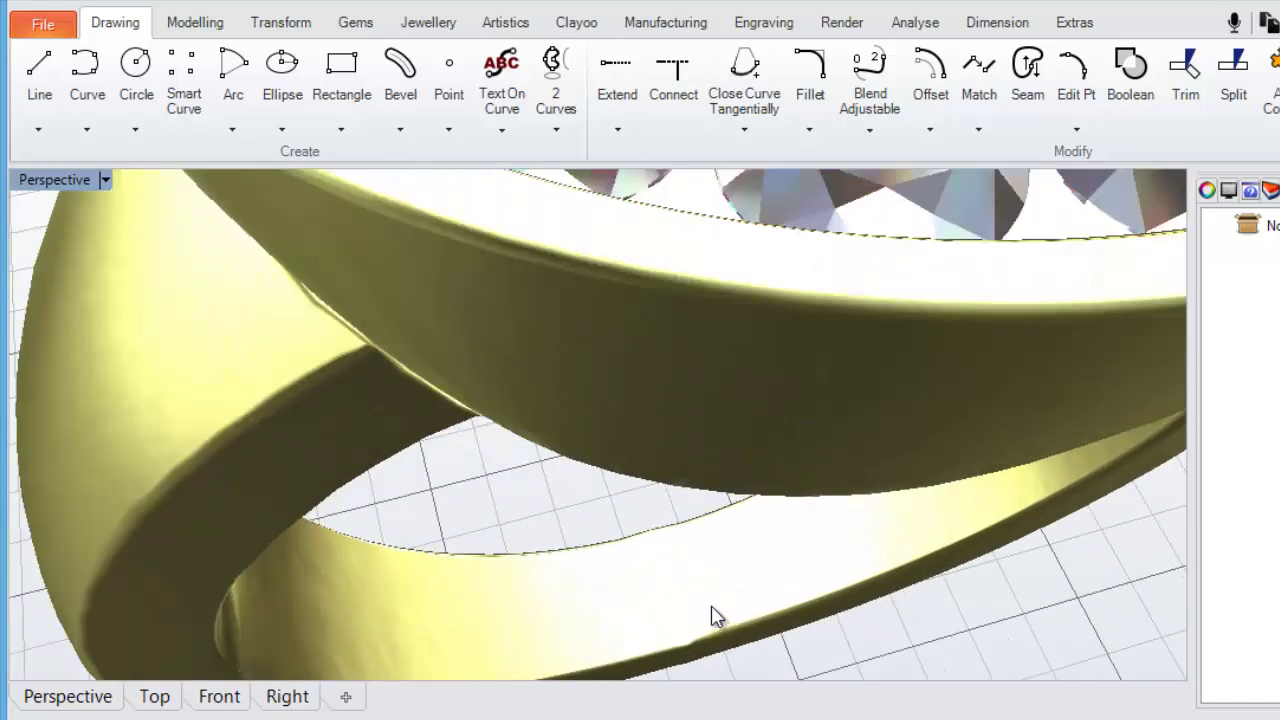
scroll(711, 615, down, 10)
scroll(711, 615, up, 5)
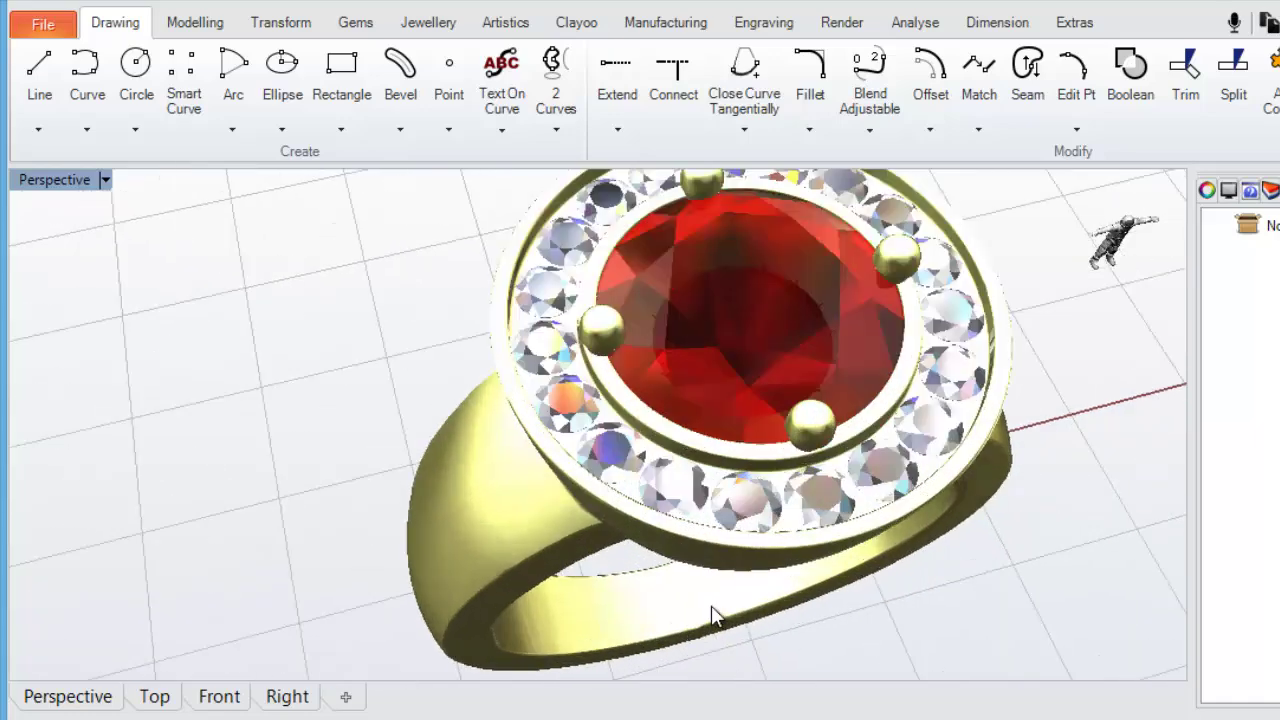
scroll(711, 615, up, 8)
scroll(711, 606, down, 8)
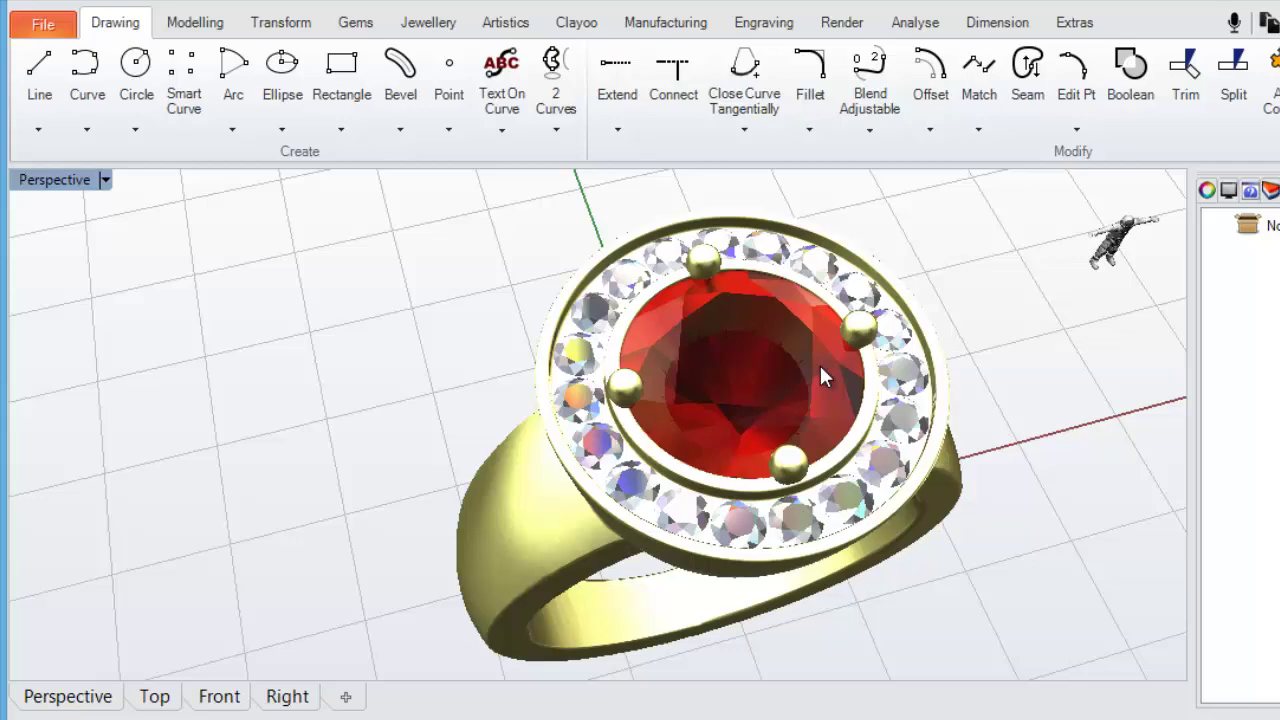
right_drag(820, 372, 434, 560)
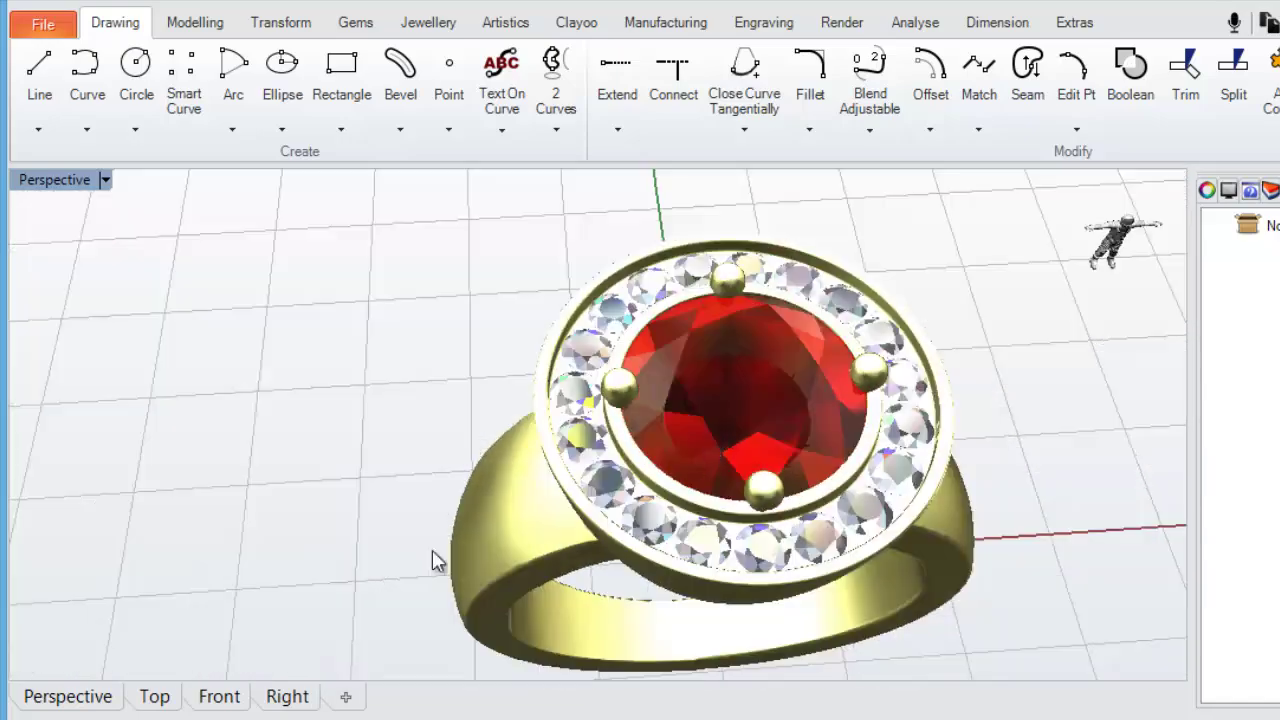
click(156, 696)
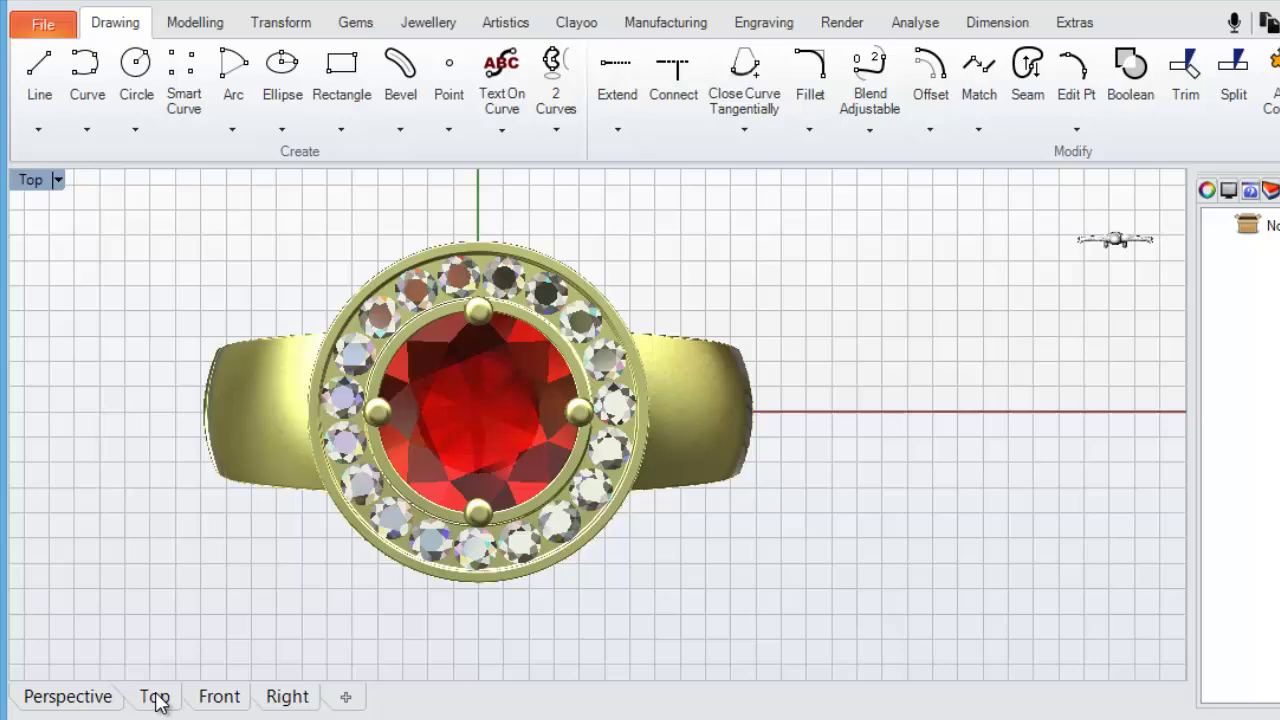
right_drag(465, 443, 651, 465)
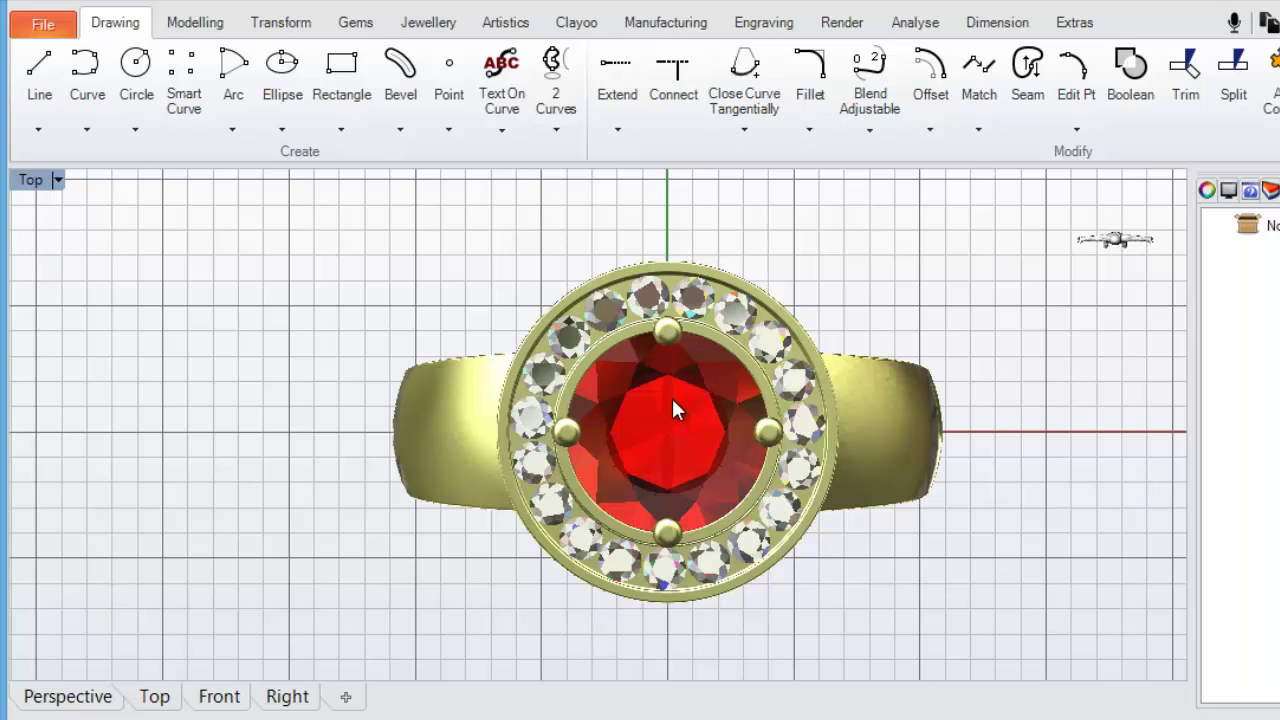
mouse_move(672, 397)
right_down()
mouse_move(540, 374)
mouse_move(594, 423)
mouse_move(738, 385)
mouse_move(597, 323)
mouse_move(600, 350)
mouse_move(743, 320)
mouse_move(584, 370)
mouse_move(743, 429)
mouse_move(743, 309)
mouse_move(586, 423)
mouse_move(439, 325)
mouse_move(270, 400)
mouse_move(909, 374)
mouse_move(769, 464)
mouse_move(540, 408)
mouse_move(634, 409)
right_up()
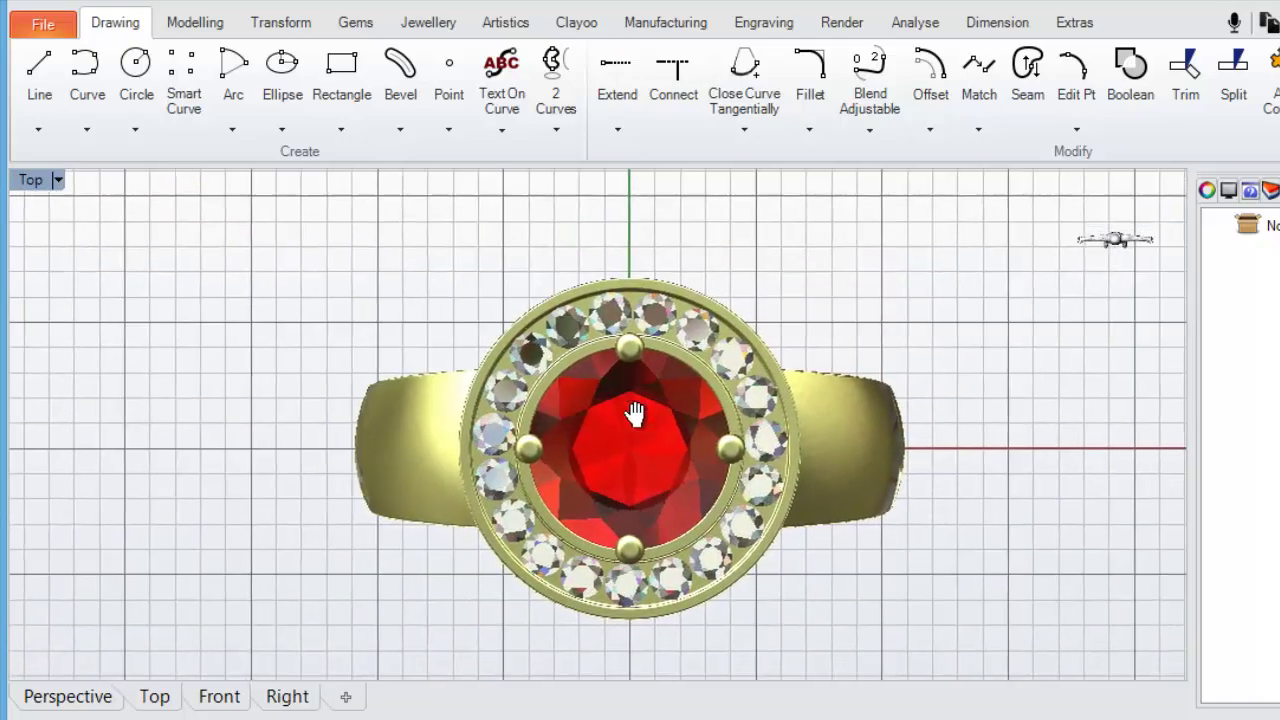
key(ctrl+F4)
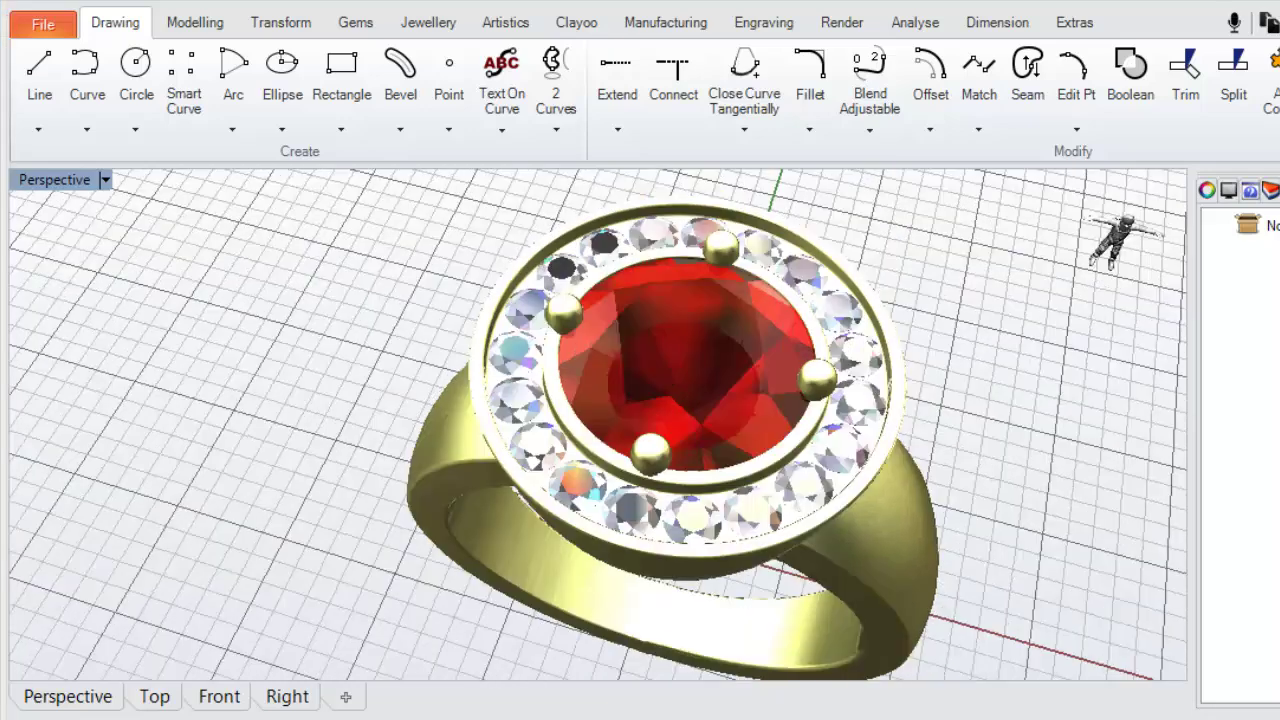
View the ring from the front, then return to Perspective and orbit toward the bezel side.
click(216, 697)
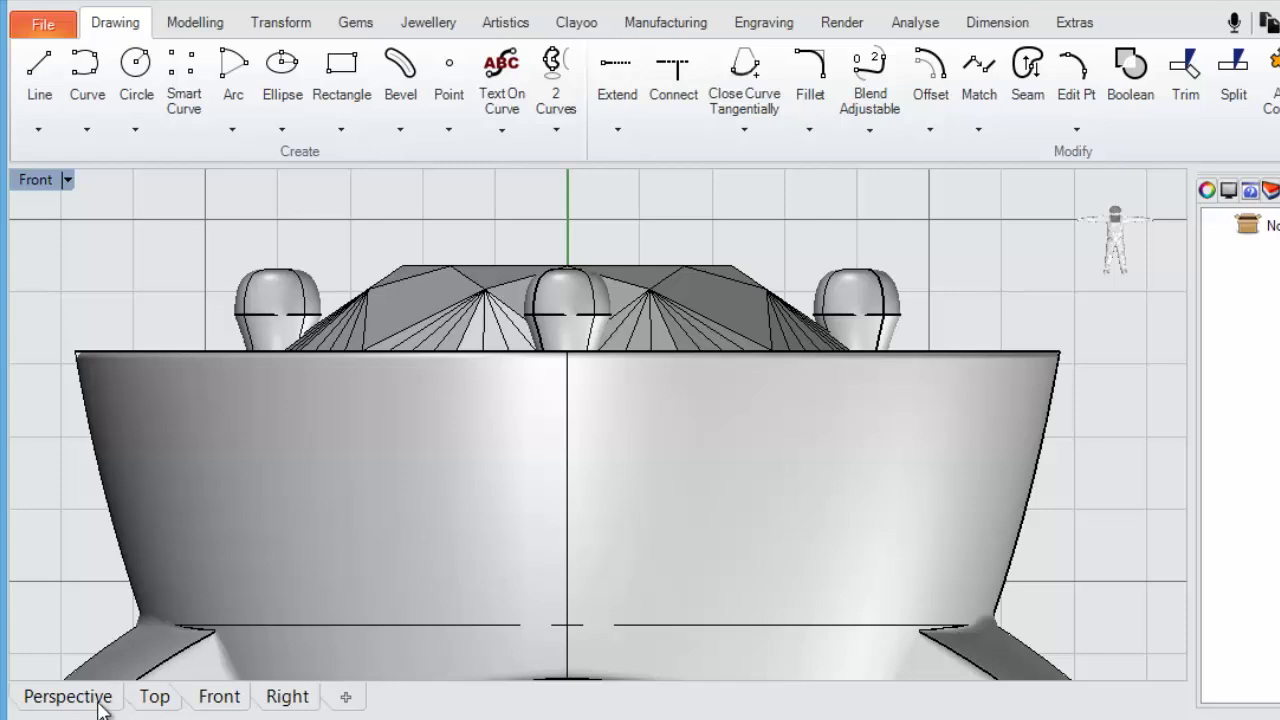
click(68, 697)
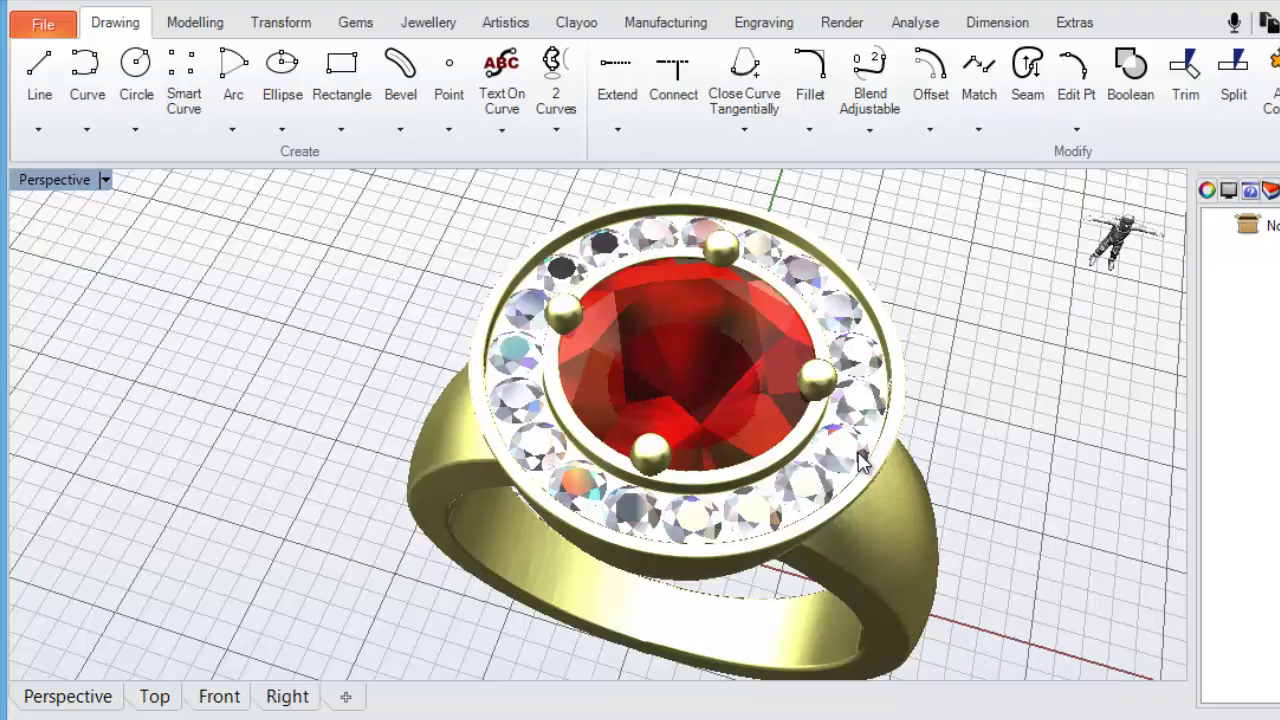
right_drag(898, 515, 764, 518)
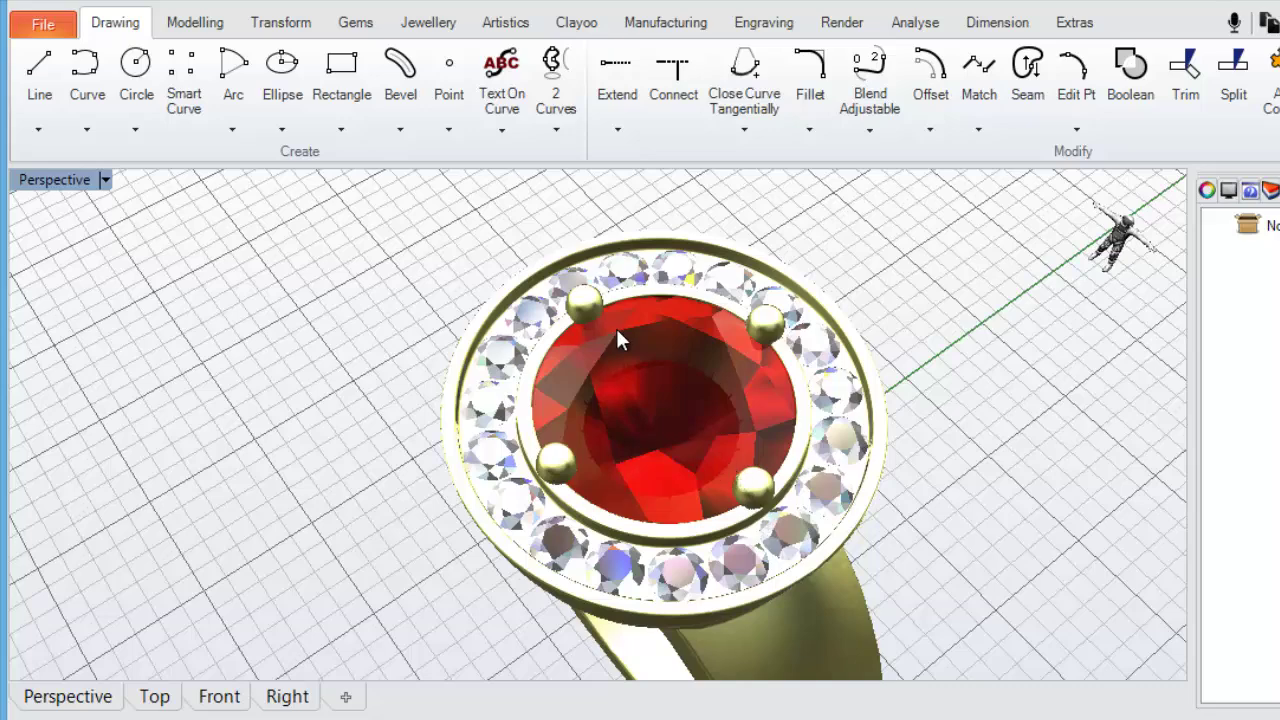
scroll(587, 310, up, 5)
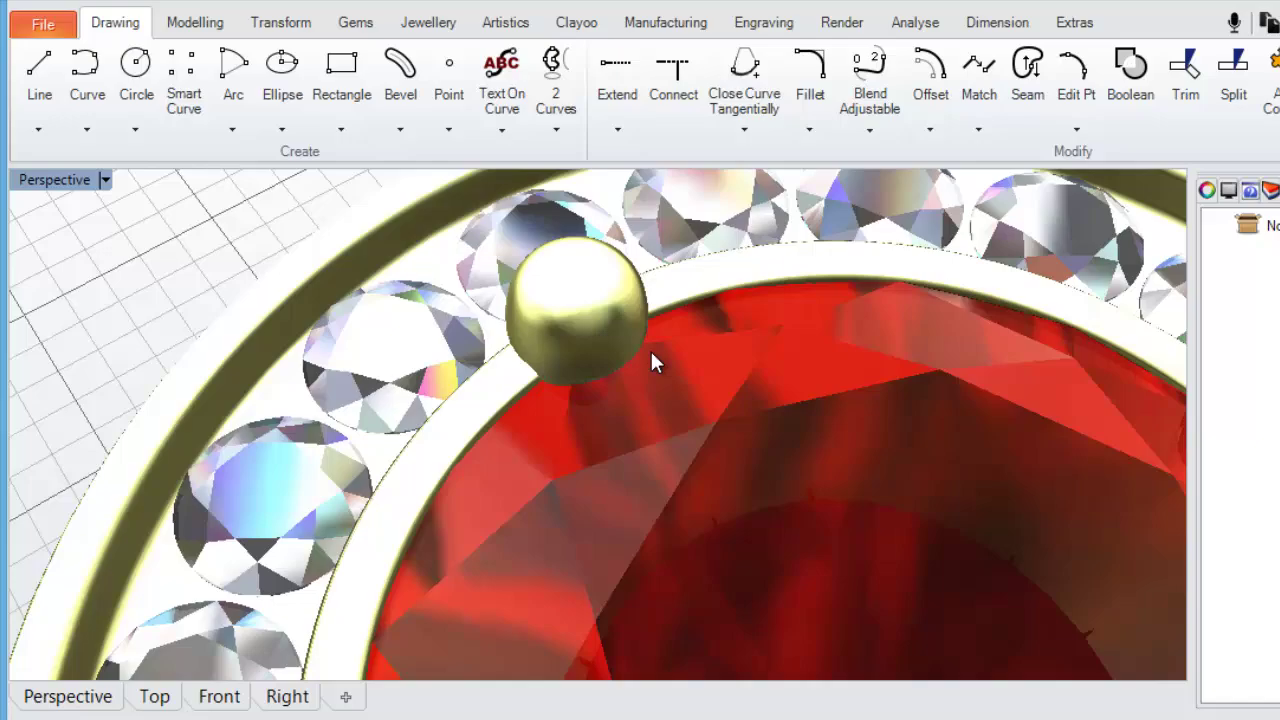
mouse_move(744, 400)
right_down()
mouse_move(623, 491)
mouse_move(677, 566)
mouse_move(806, 391)
mouse_move(766, 406)
mouse_move(735, 383)
right_up()
Zoom and orbit around the prongs, finishing with a view looking down on the halo.
scroll(735, 383, down, 5)
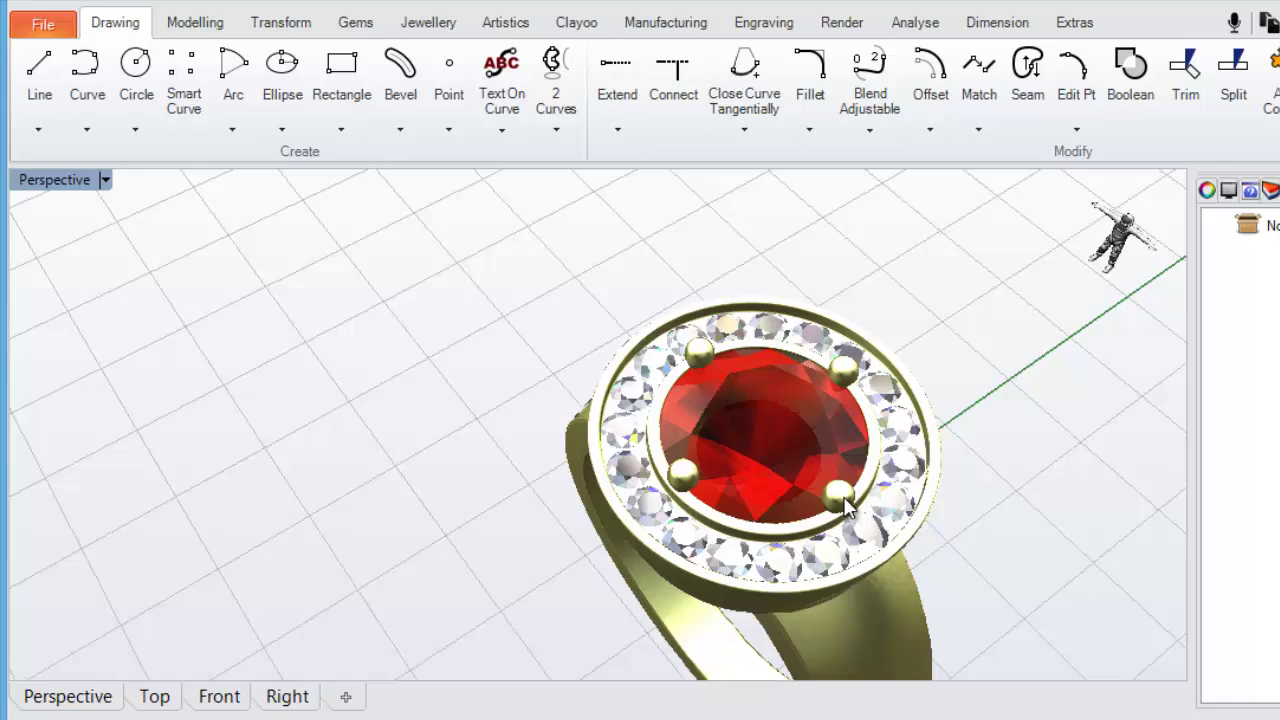
scroll(845, 505, up, 6)
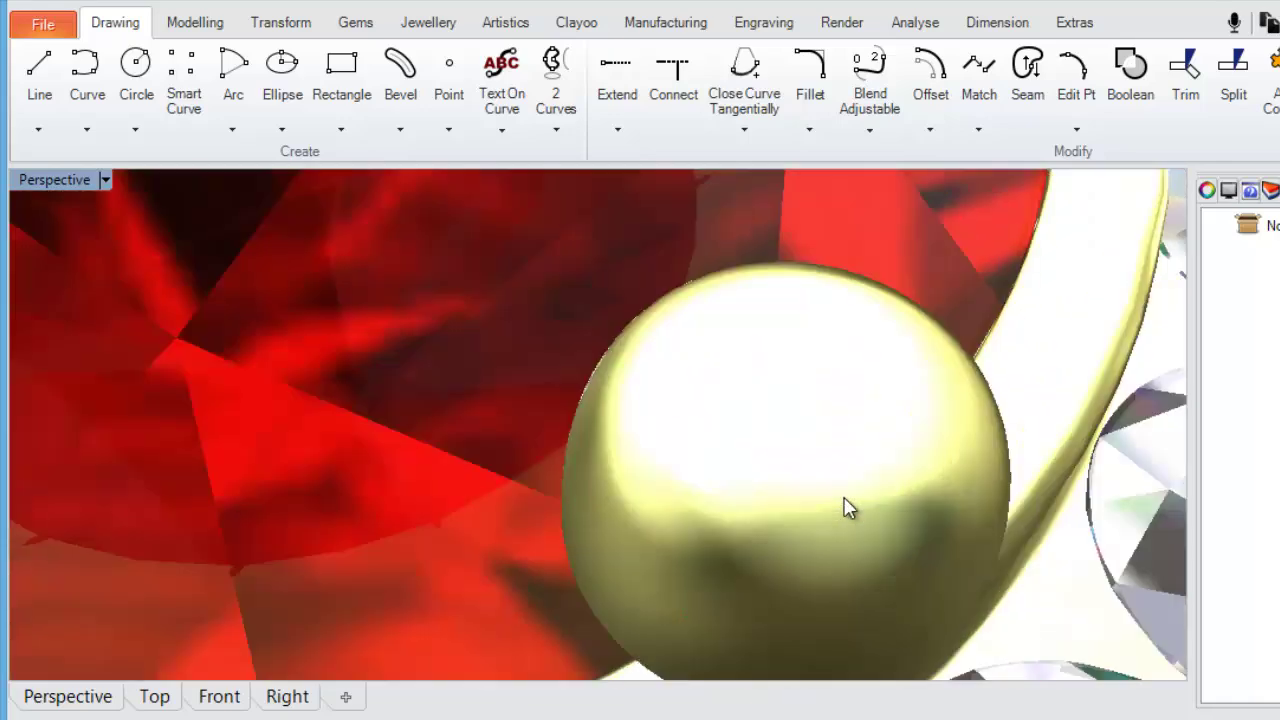
scroll(845, 507, down, 6)
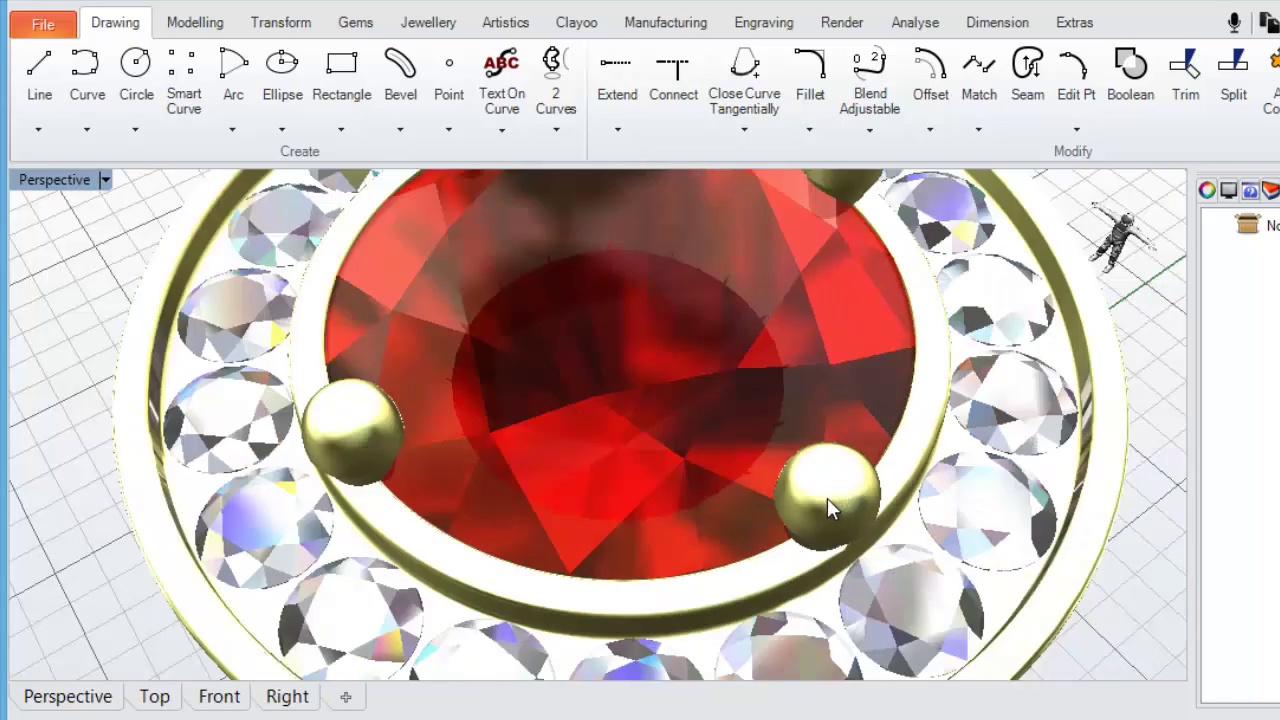
scroll(827, 498, down, 2)
right_drag(820, 504, 775, 478)
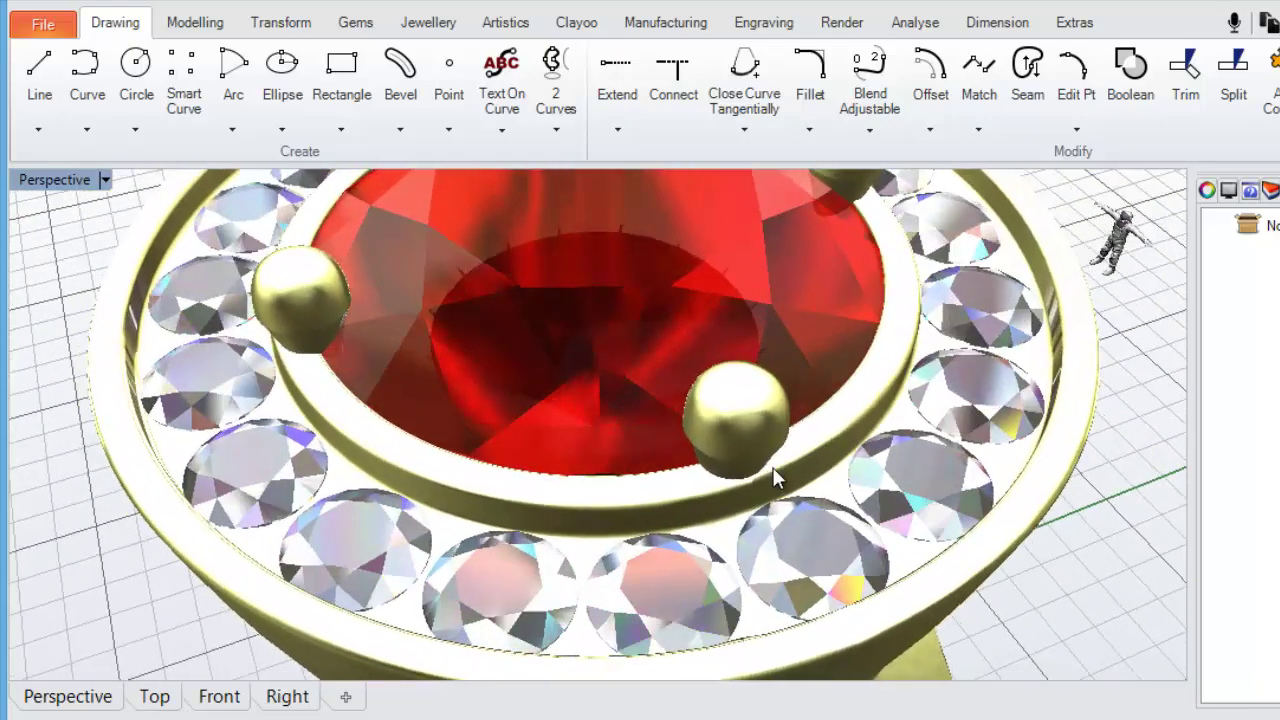
scroll(750, 425, down, 5)
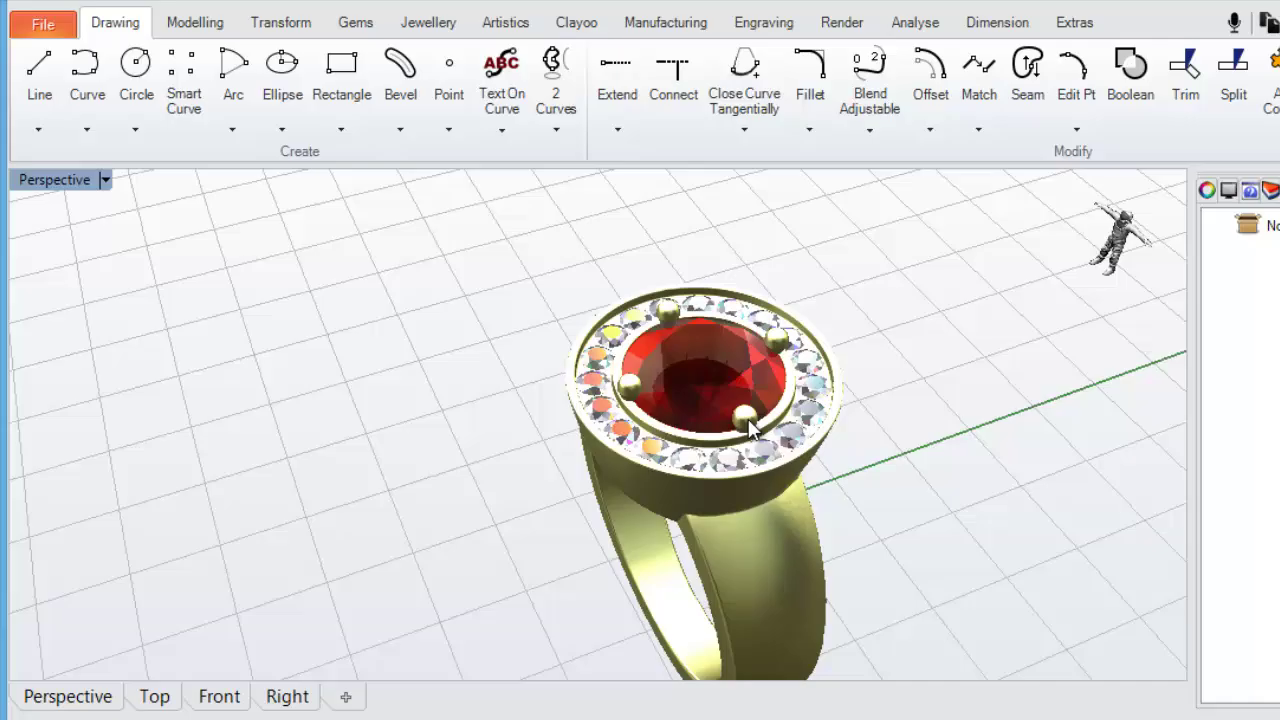
scroll(750, 425, up, 5)
right_drag(746, 416, 687, 398)
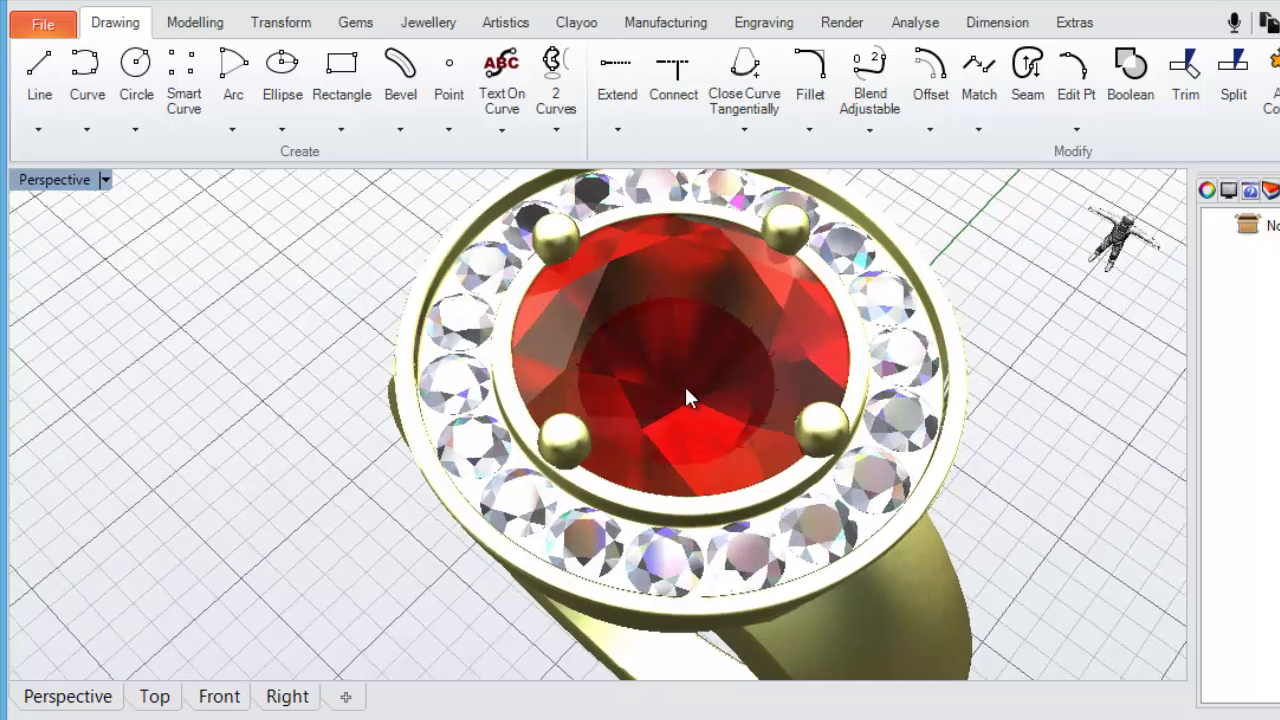
Pan the ring in the Top view, then return to the Perspective view.
click(152, 700)
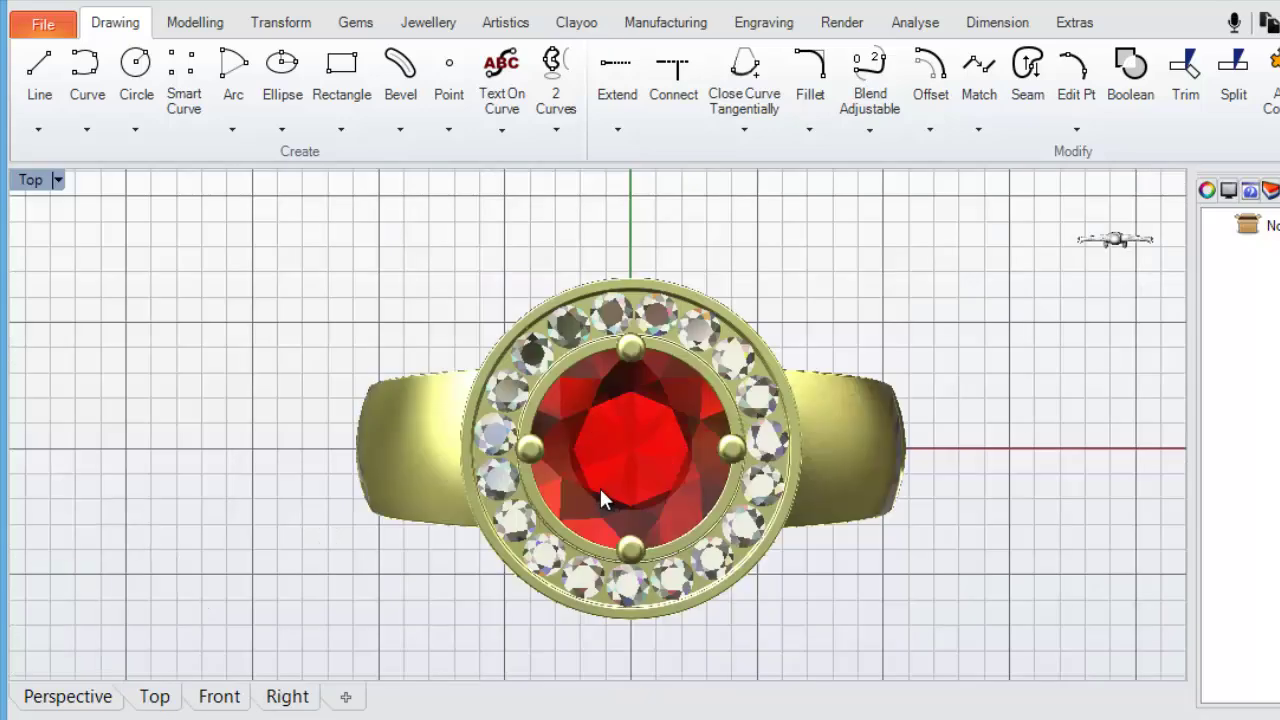
right_drag(600, 485, 702, 487)
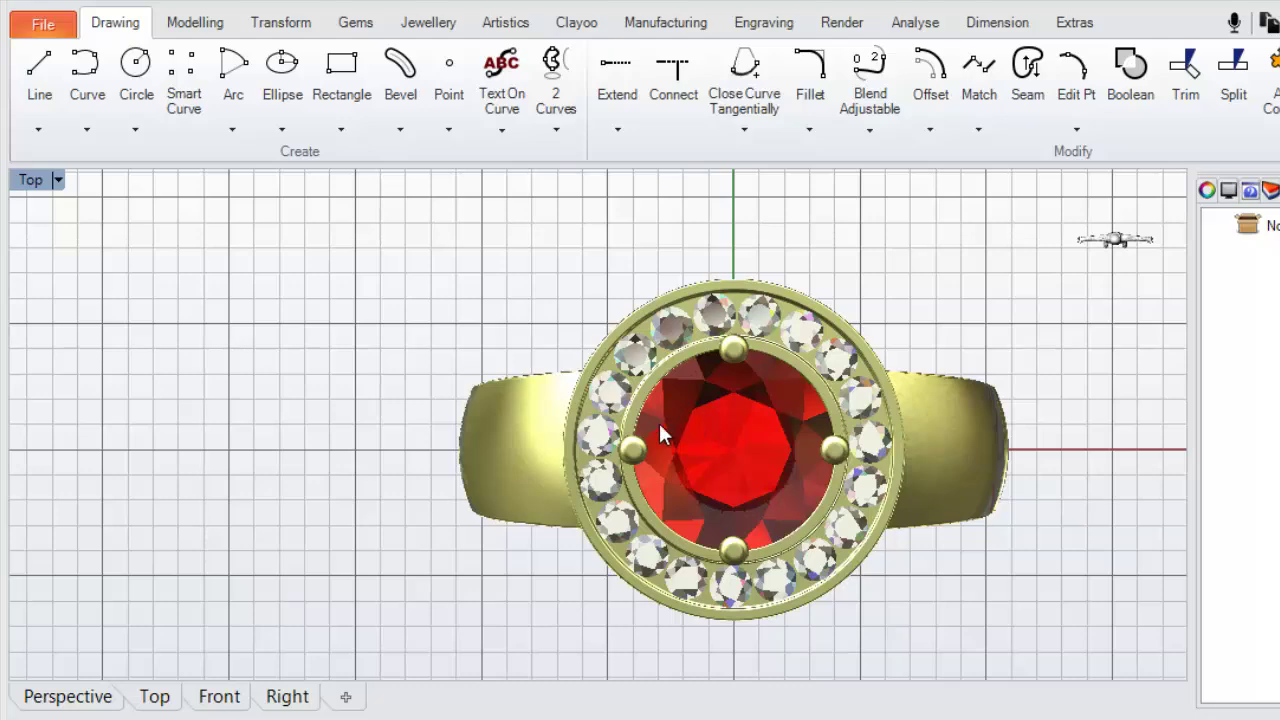
click(74, 698)
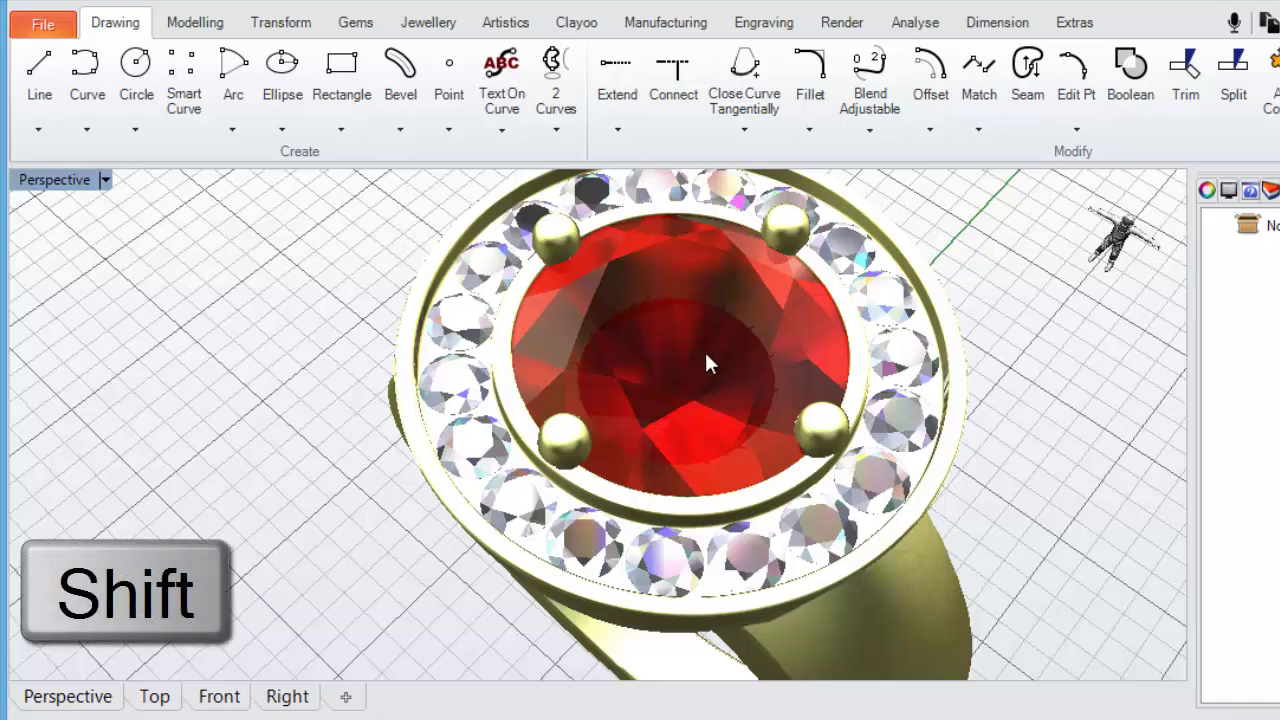
Pan, zoom and tilt the Perspective view until the full band and red gem show.
mouse_move(704, 349)
shift+right_down()
mouse_move(521, 343)
mouse_move(689, 366)
mouse_move(766, 409)
mouse_move(409, 474)
mouse_move(640, 371)
mouse_move(704, 372)
shift+right_up()
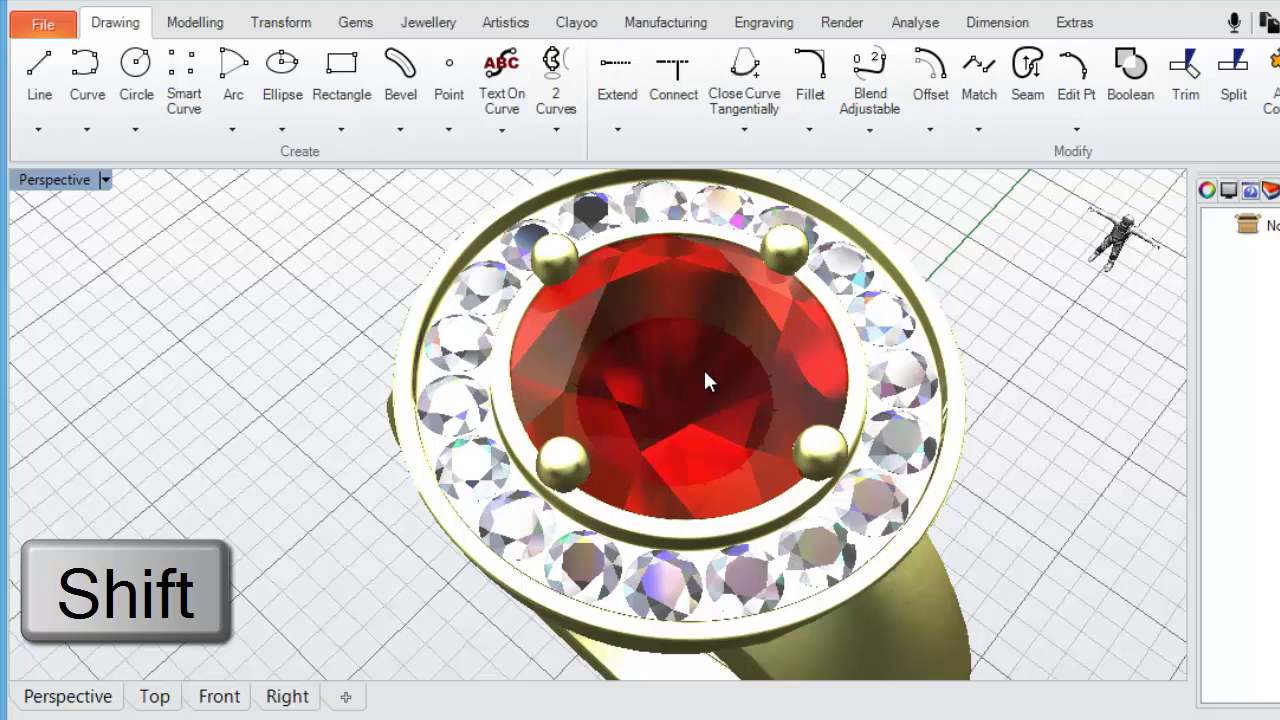
scroll(700, 386, down, 5)
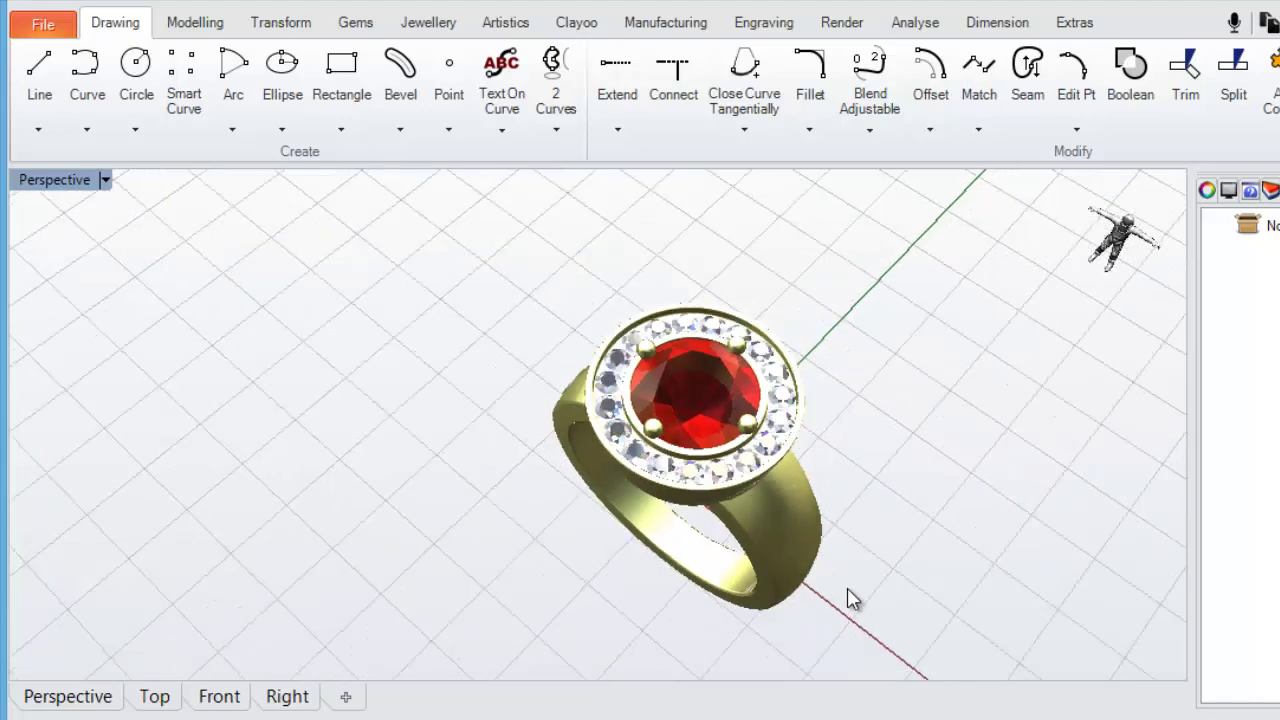
scroll(849, 596, up, 4)
scroll(849, 601, up, 3)
shift+right_drag(729, 514, 643, 366)
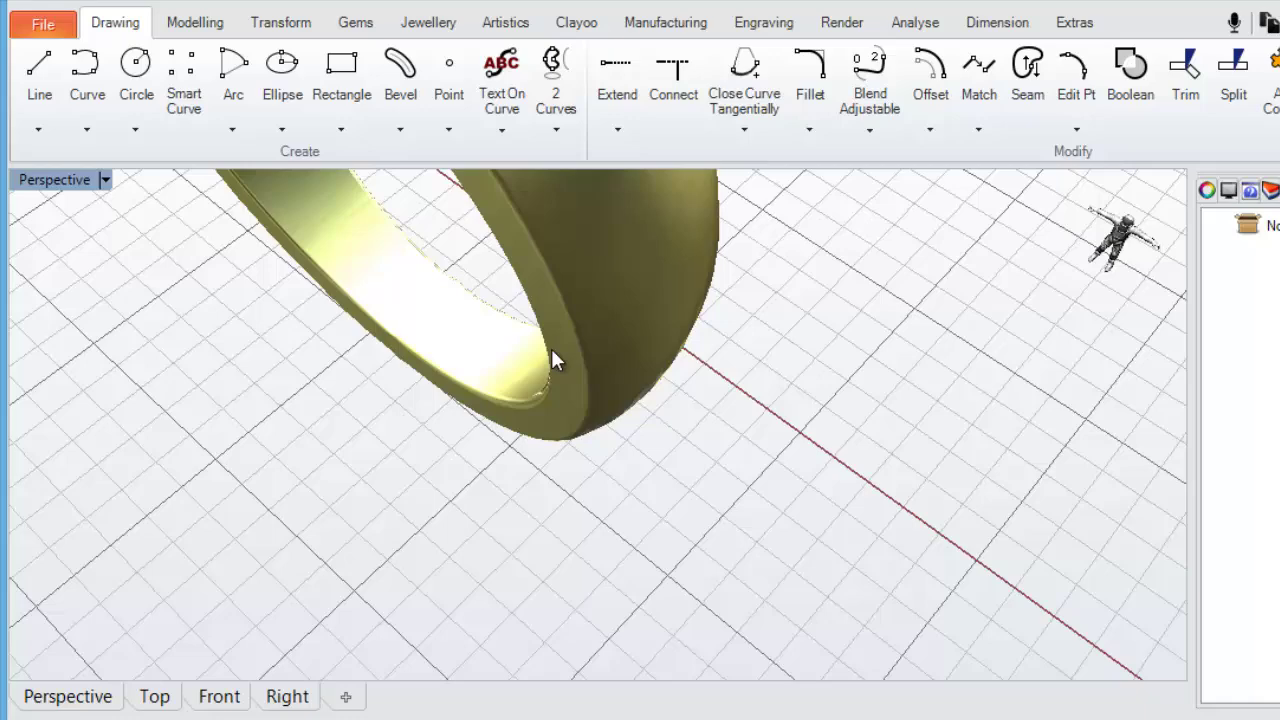
right_drag(543, 323, 600, 437)
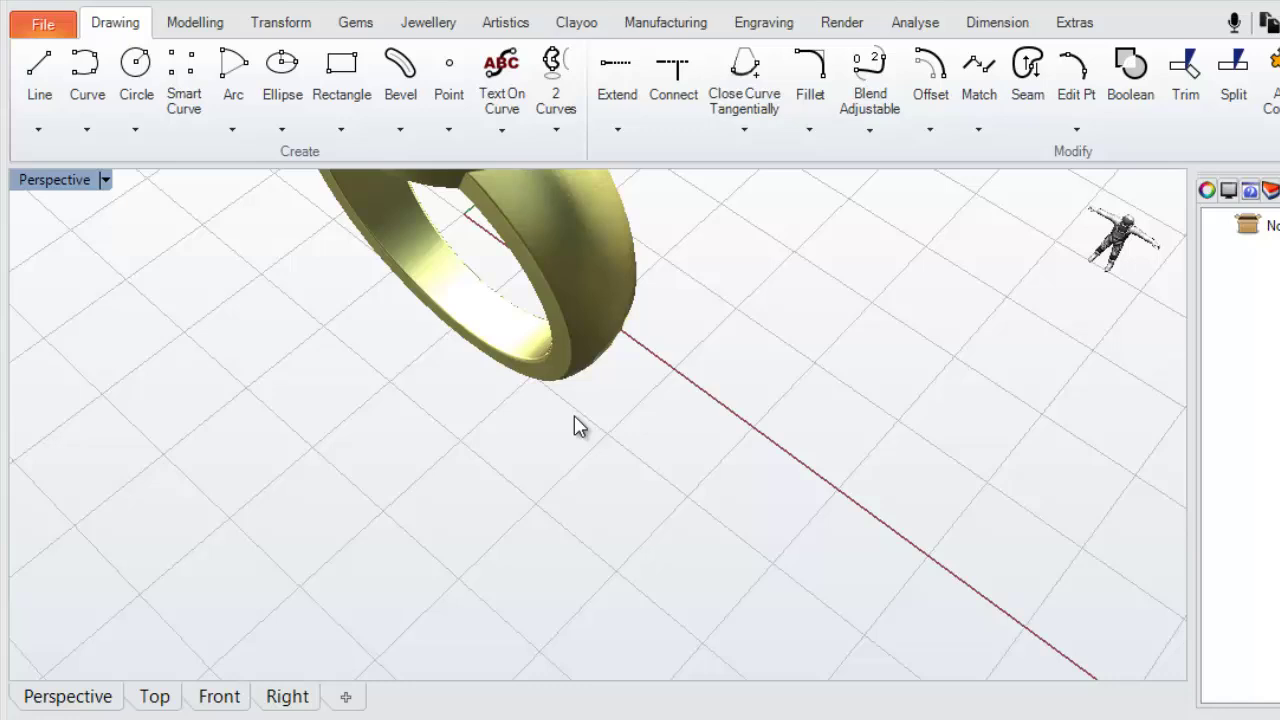
key(shift)
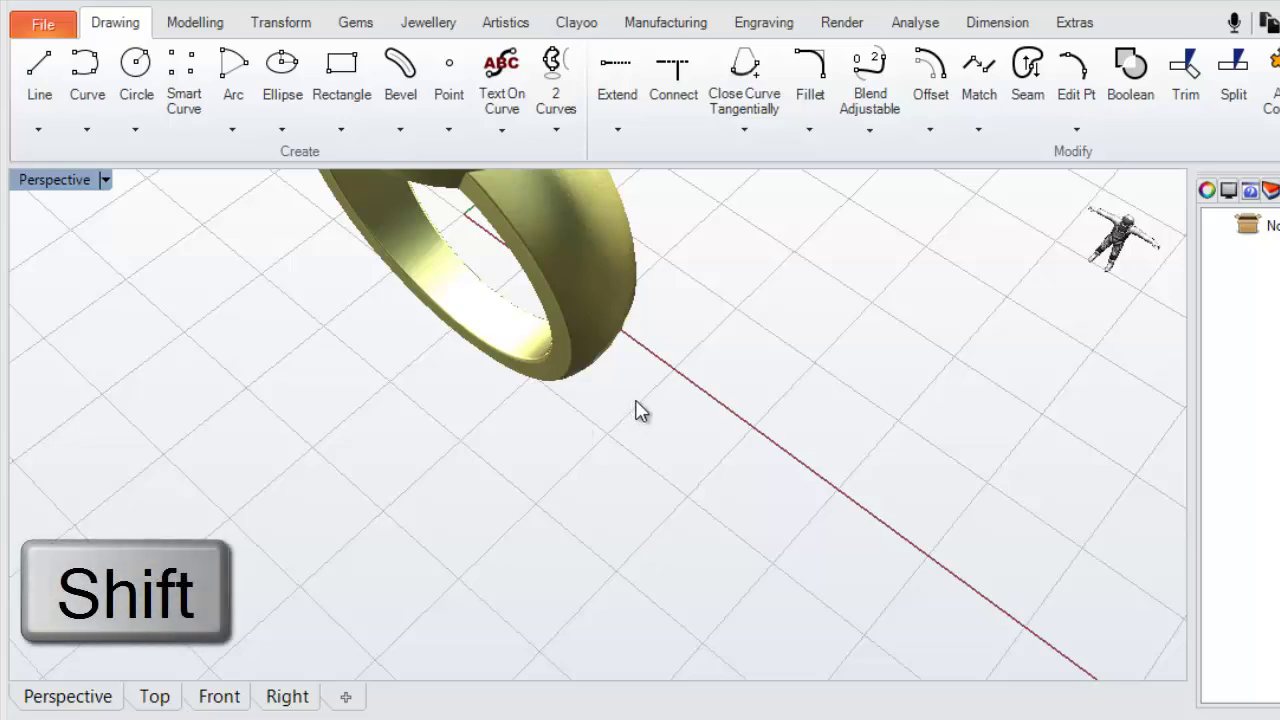
shift+right_drag(640, 410, 786, 634)
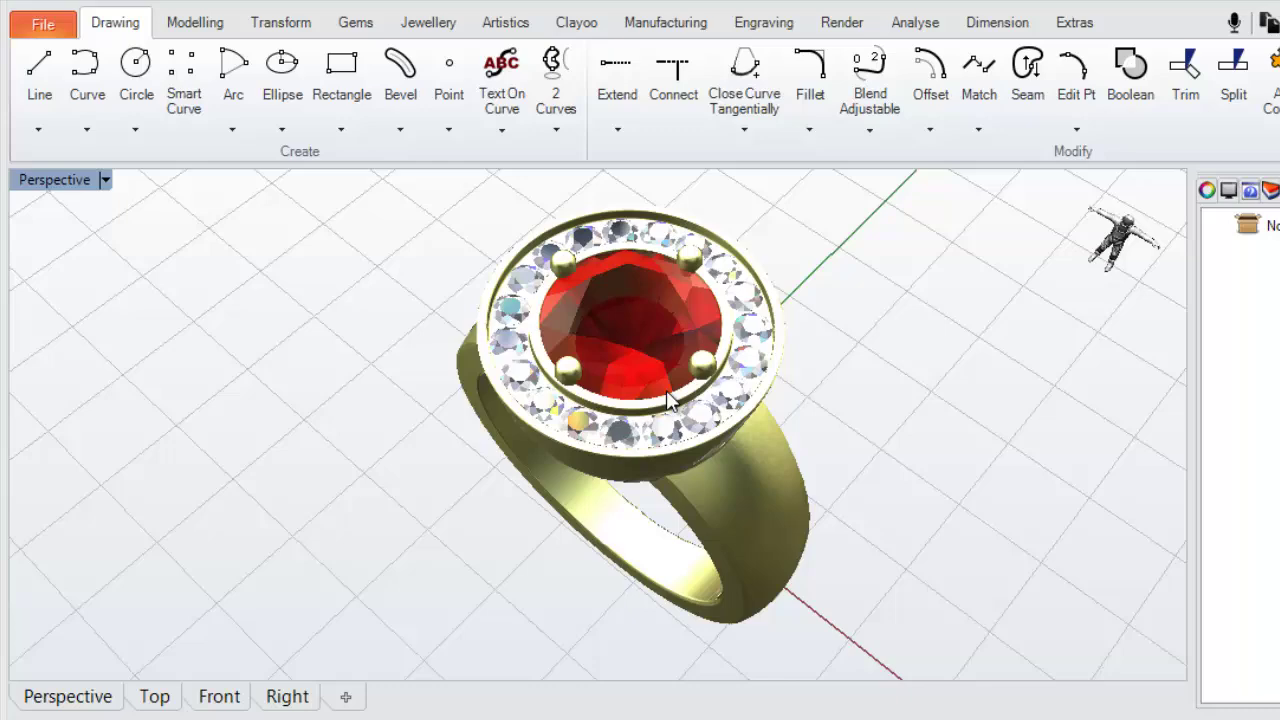
Select the red centre stone, orbit to a more top-down view, then deselect it.
click(627, 316)
scroll(627, 316, up, 5)
scroll(627, 318, down, 2)
scroll(627, 318, down, 2)
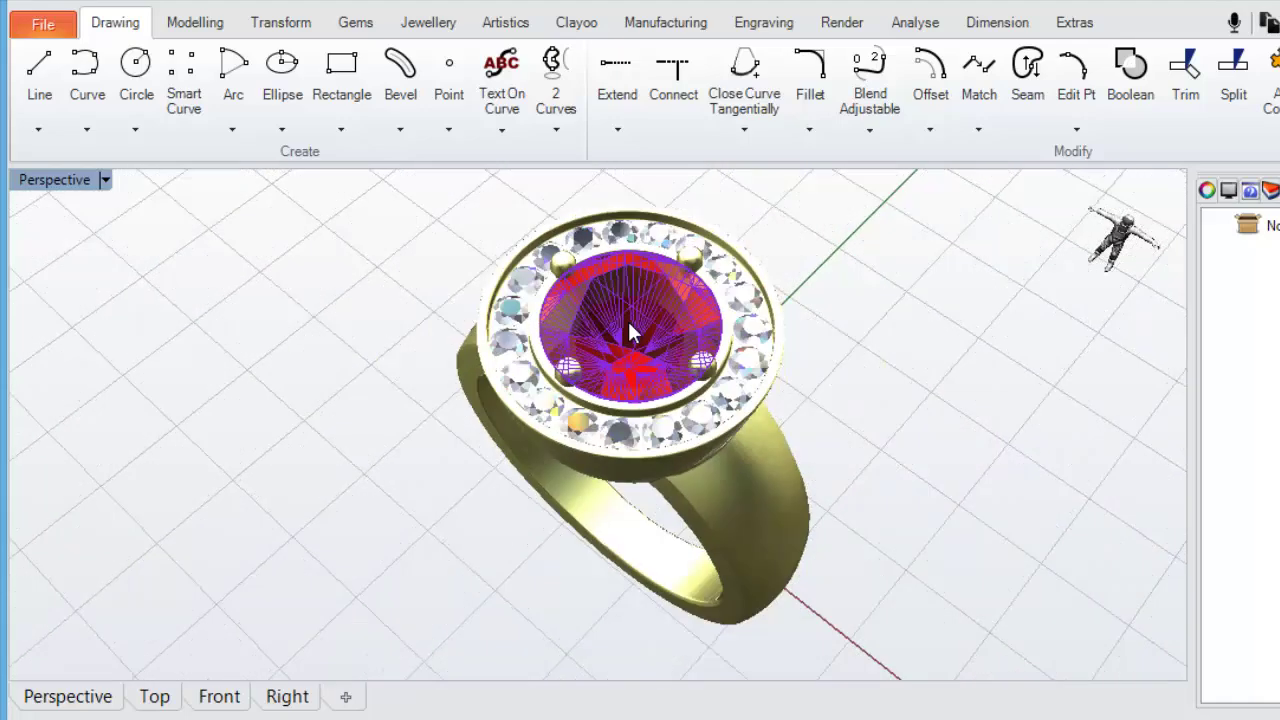
scroll(627, 318, up, 3)
right_drag(627, 318, 686, 363)
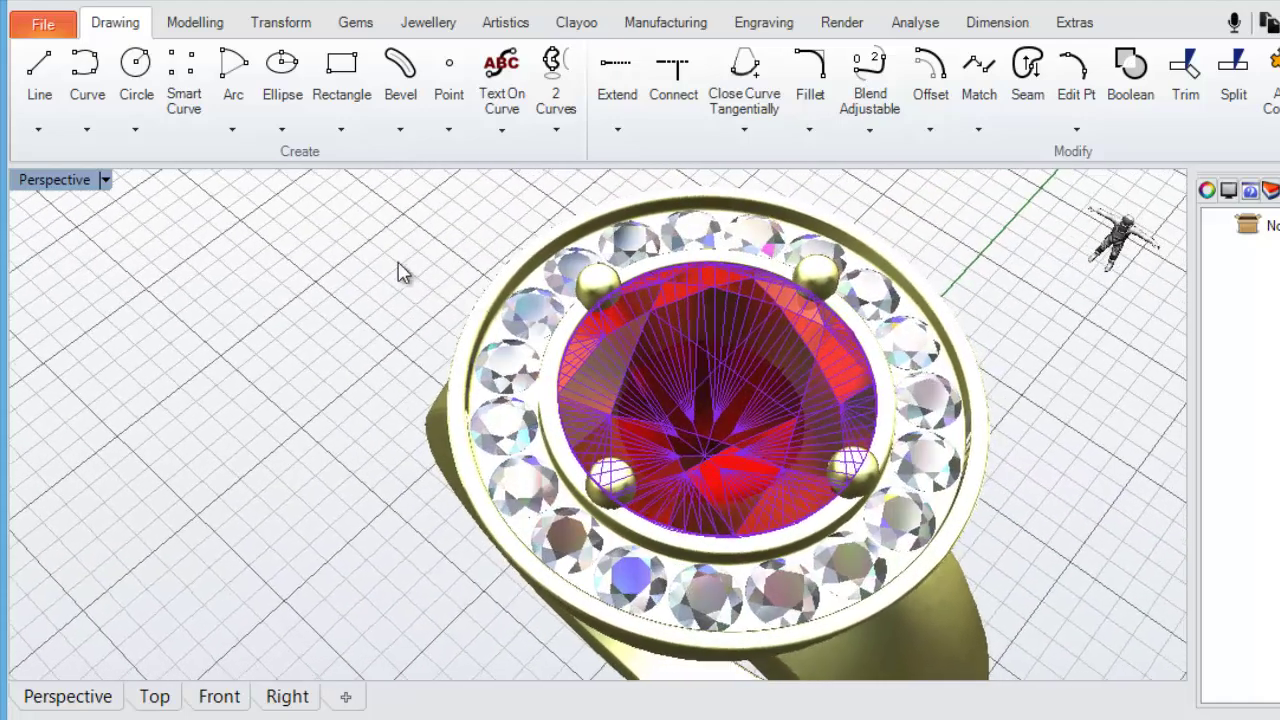
click(396, 271)
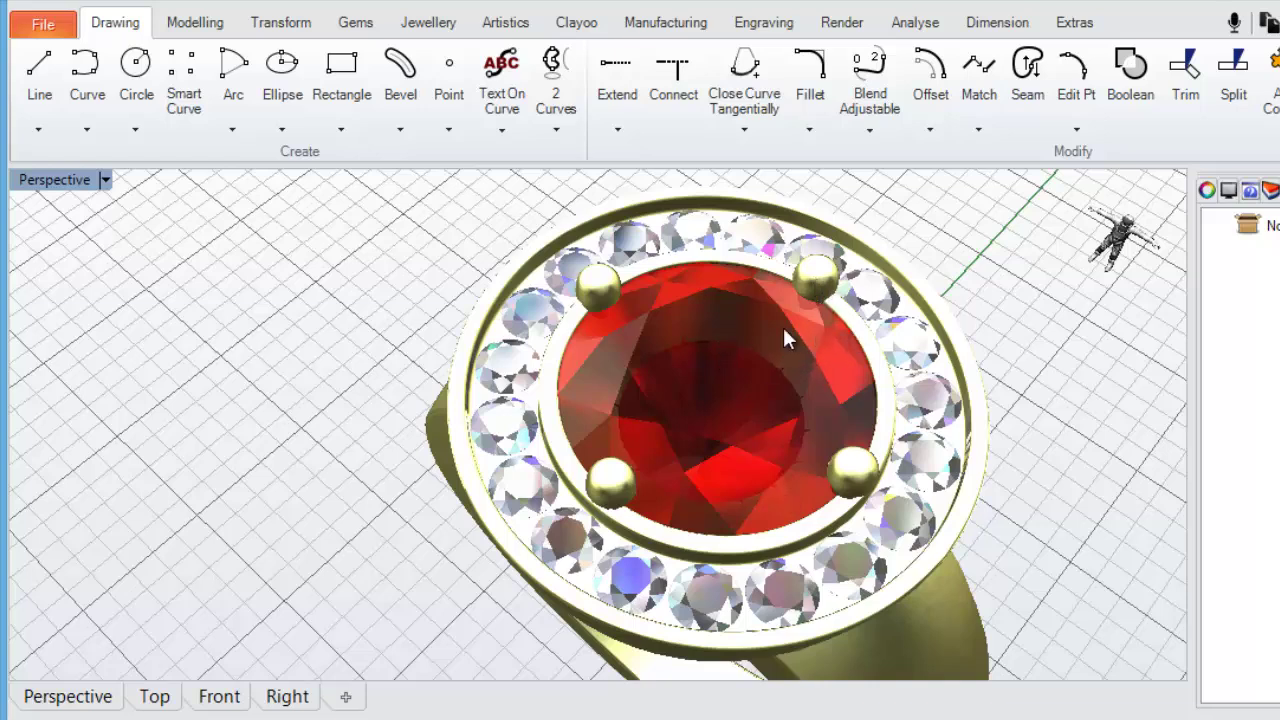
Select the four prongs, then the red centre stone, clearing each selection.
click(815, 290)
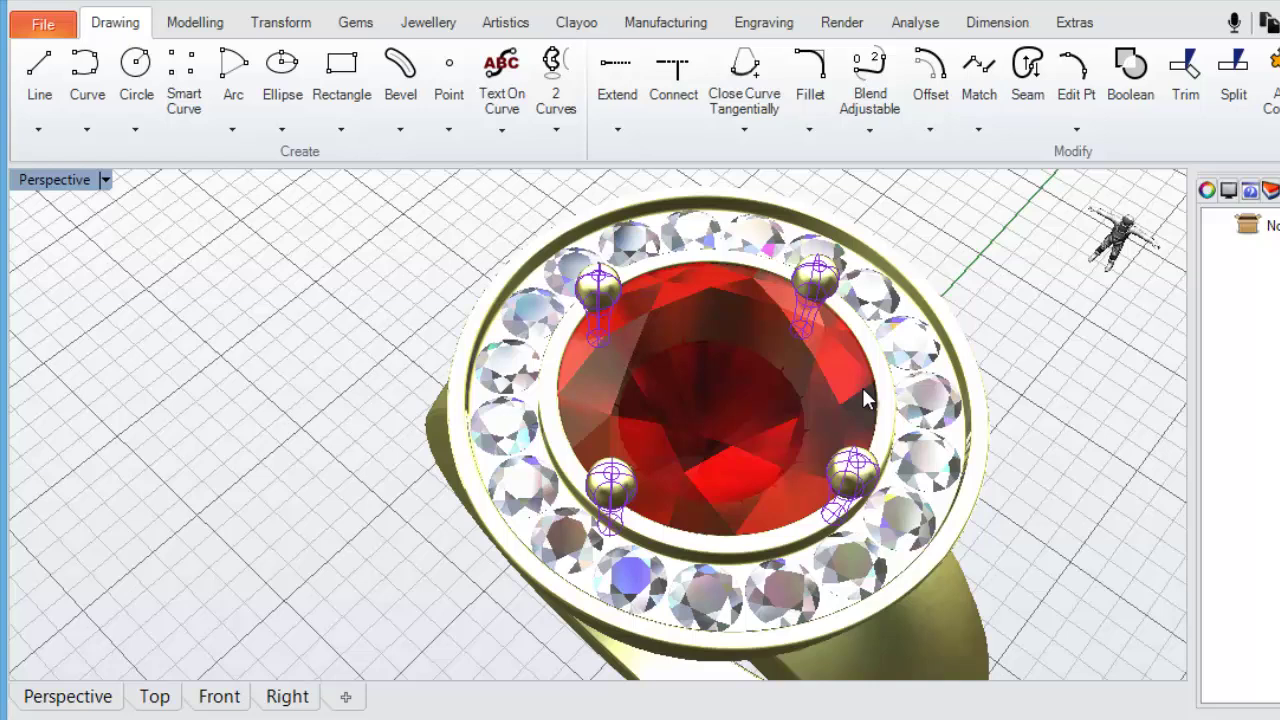
click(391, 271)
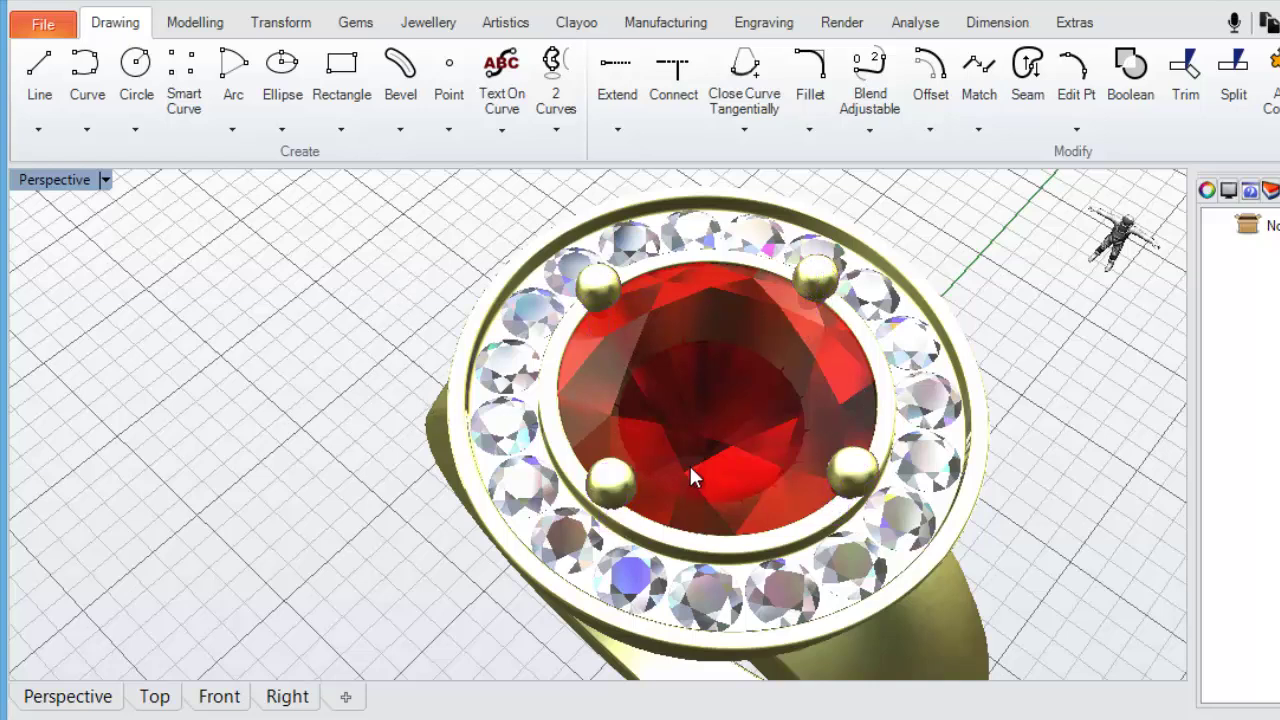
click(708, 393)
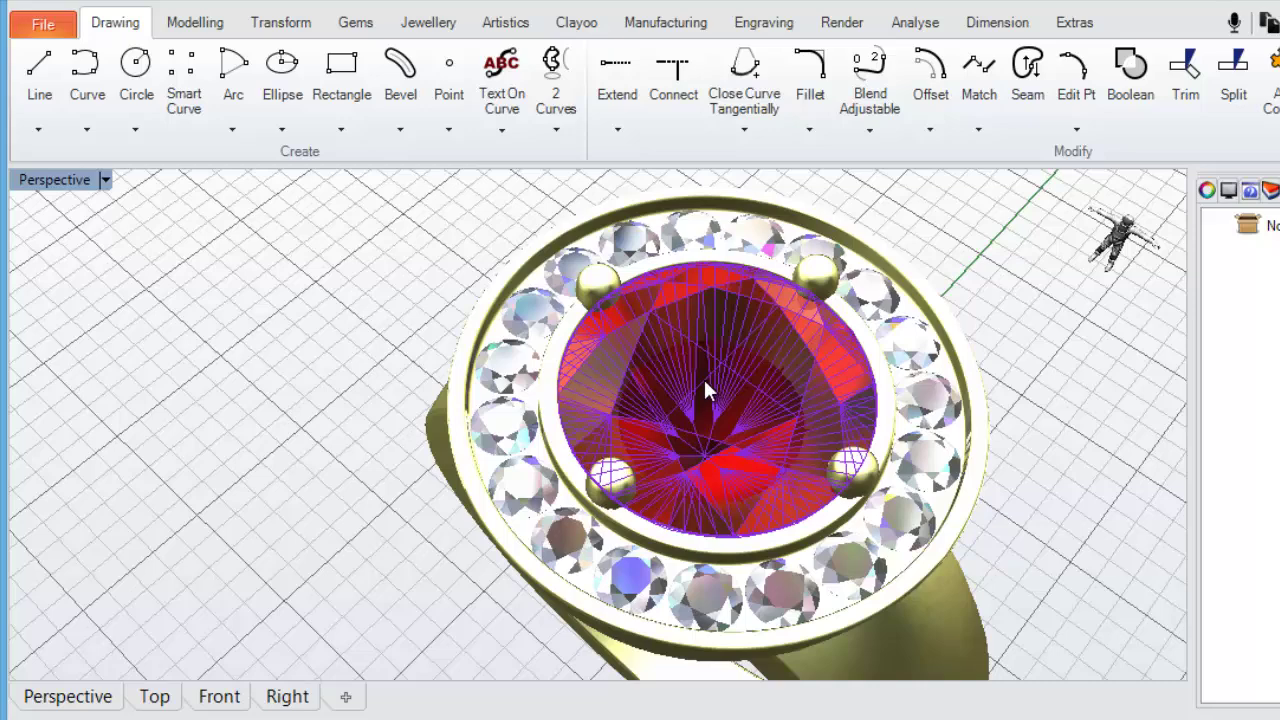
click(409, 249)
Pick two halo diamonds via the Selection Menu among overlapping objects, then clear them.
click(505, 365)
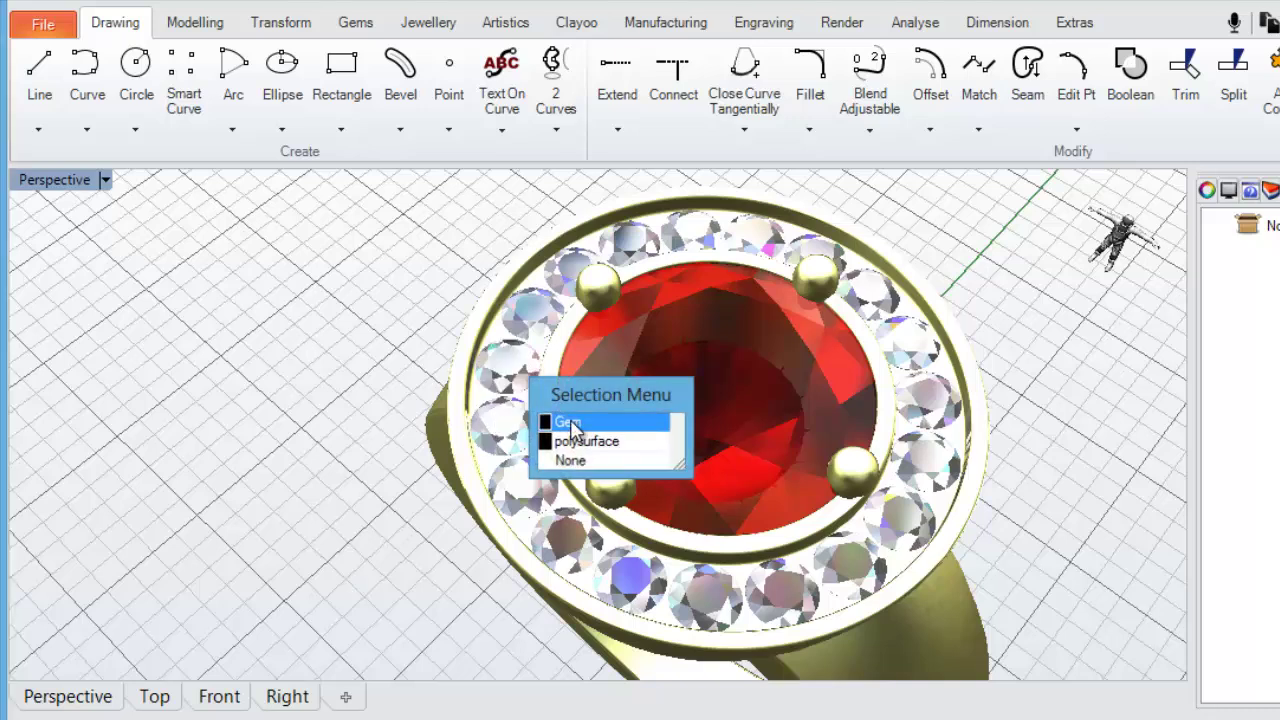
click(570, 423)
click(510, 428)
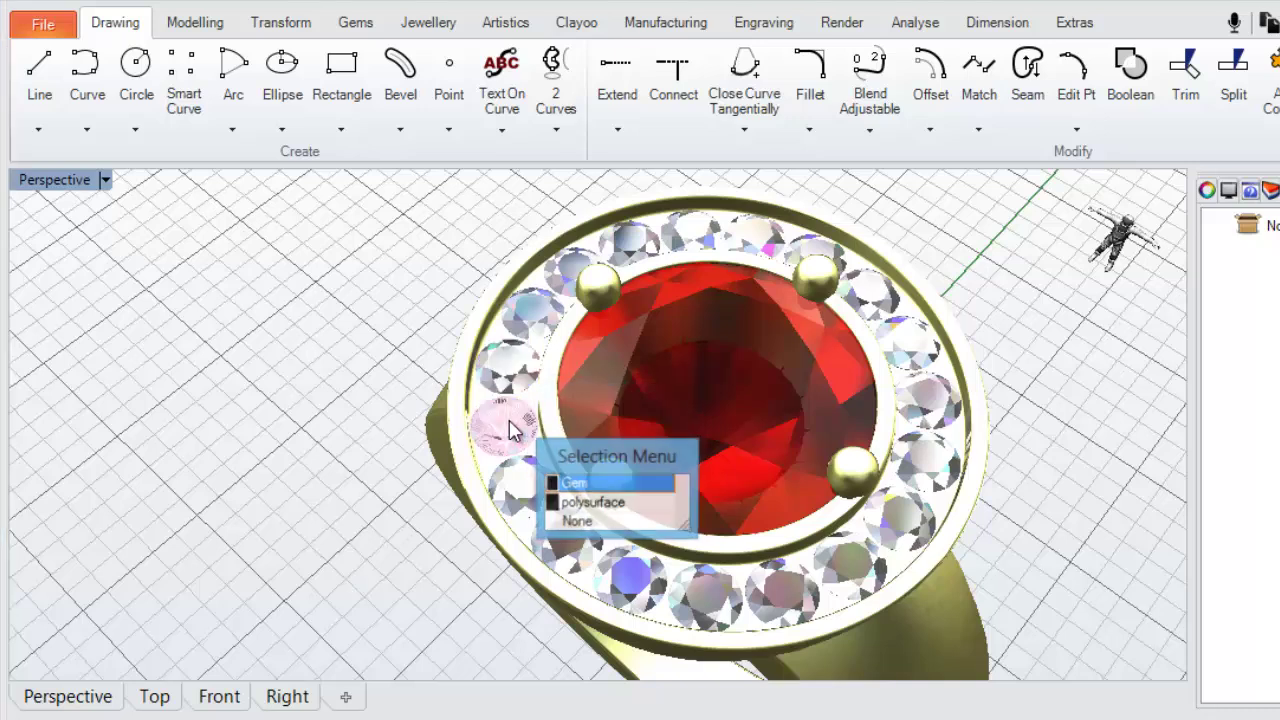
click(566, 483)
key(Escape)
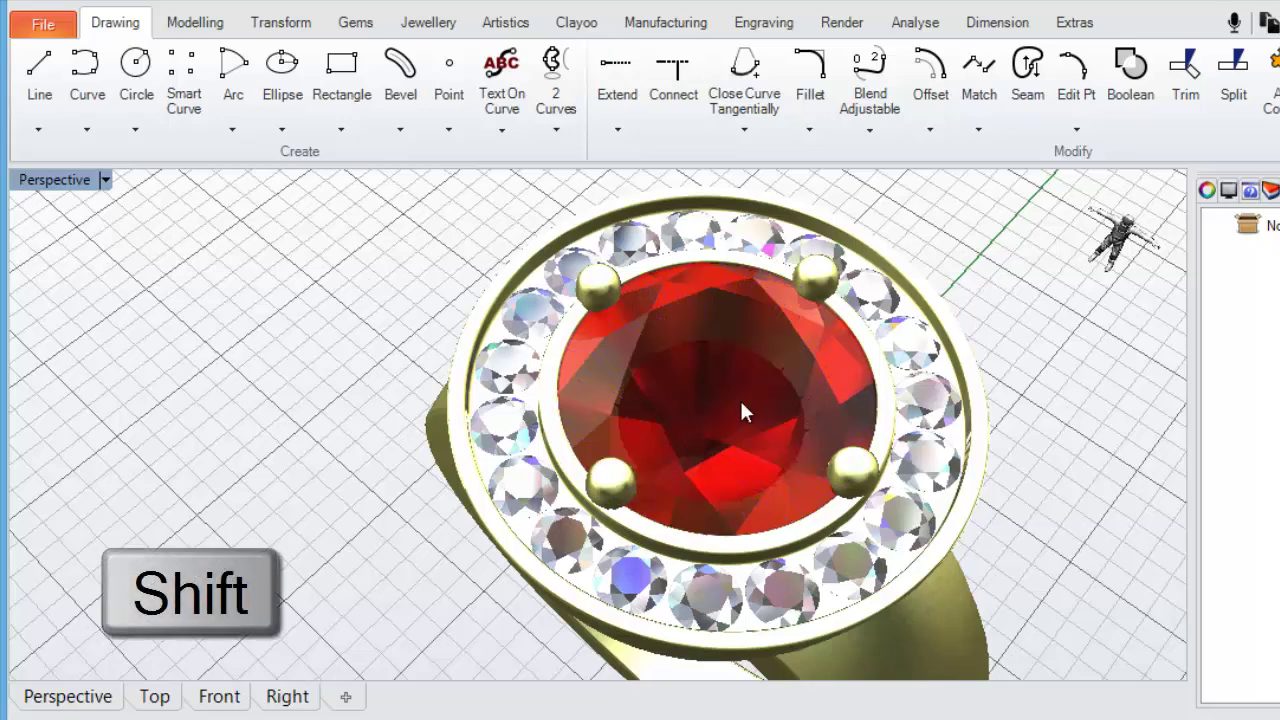
Select the centre stone together with all four prongs, resolving overlaps, then clear the selection.
shift+click(718, 414)
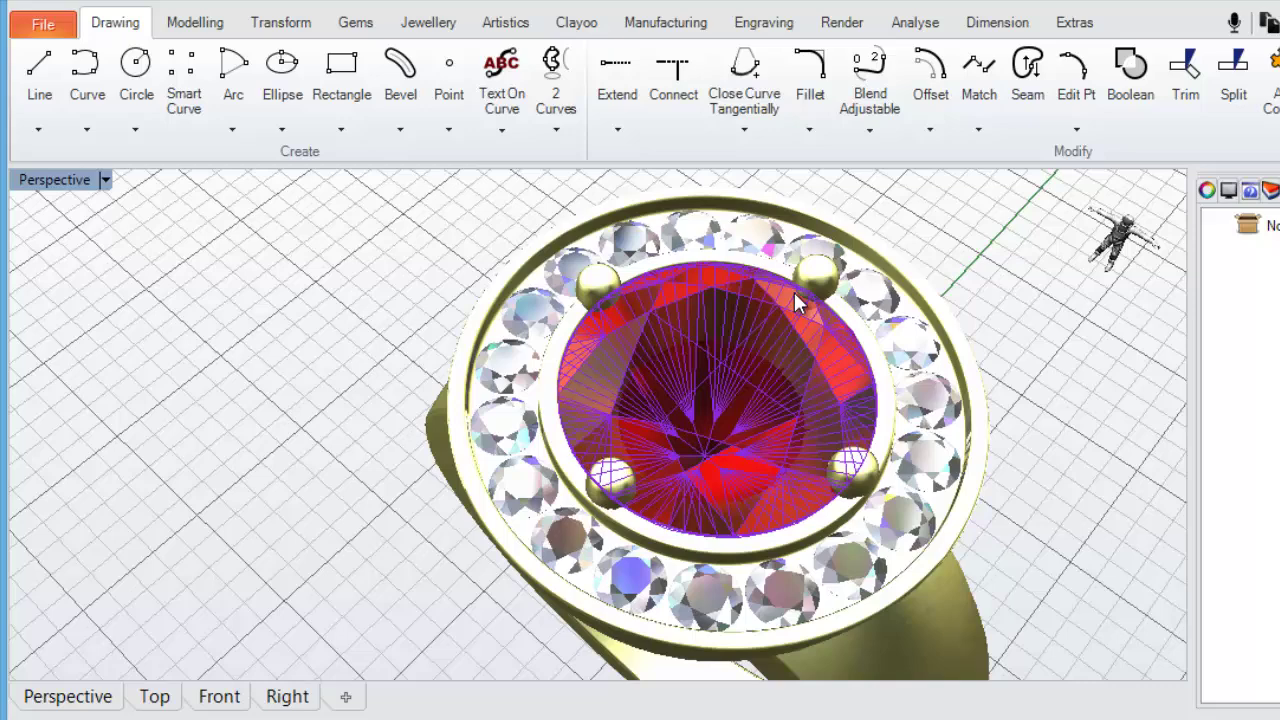
shift+click(599, 280)
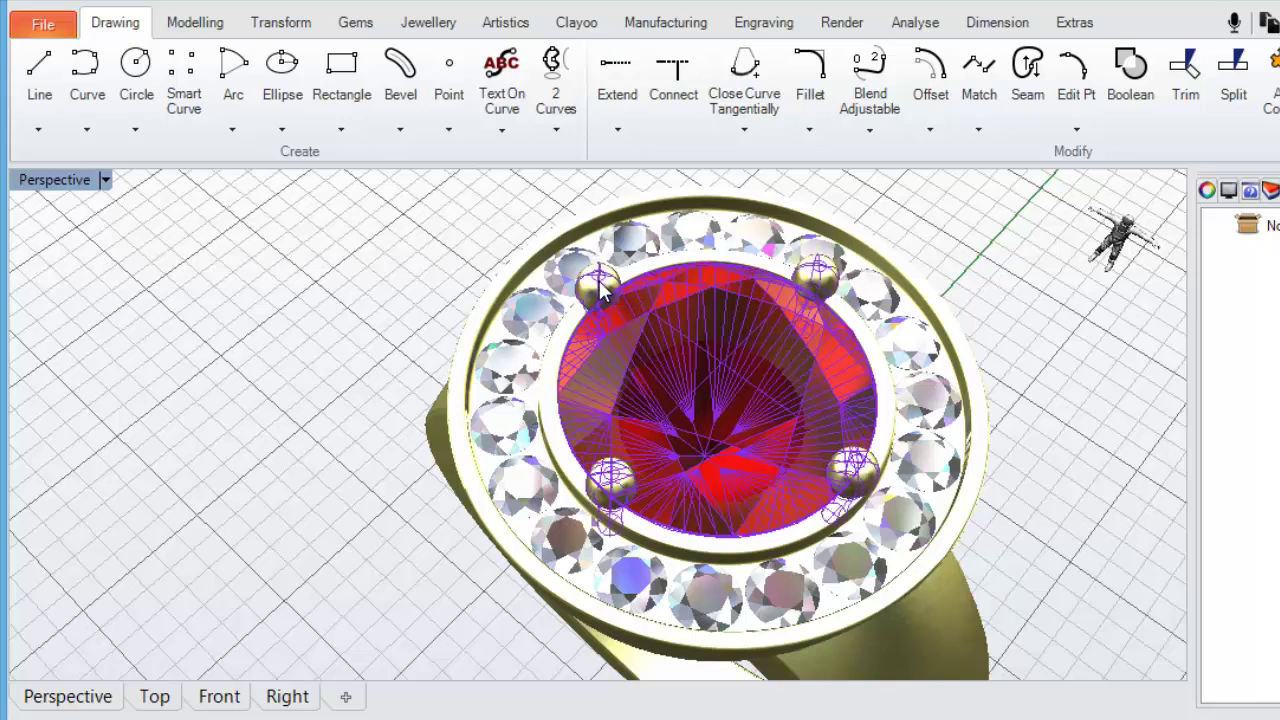
click(424, 250)
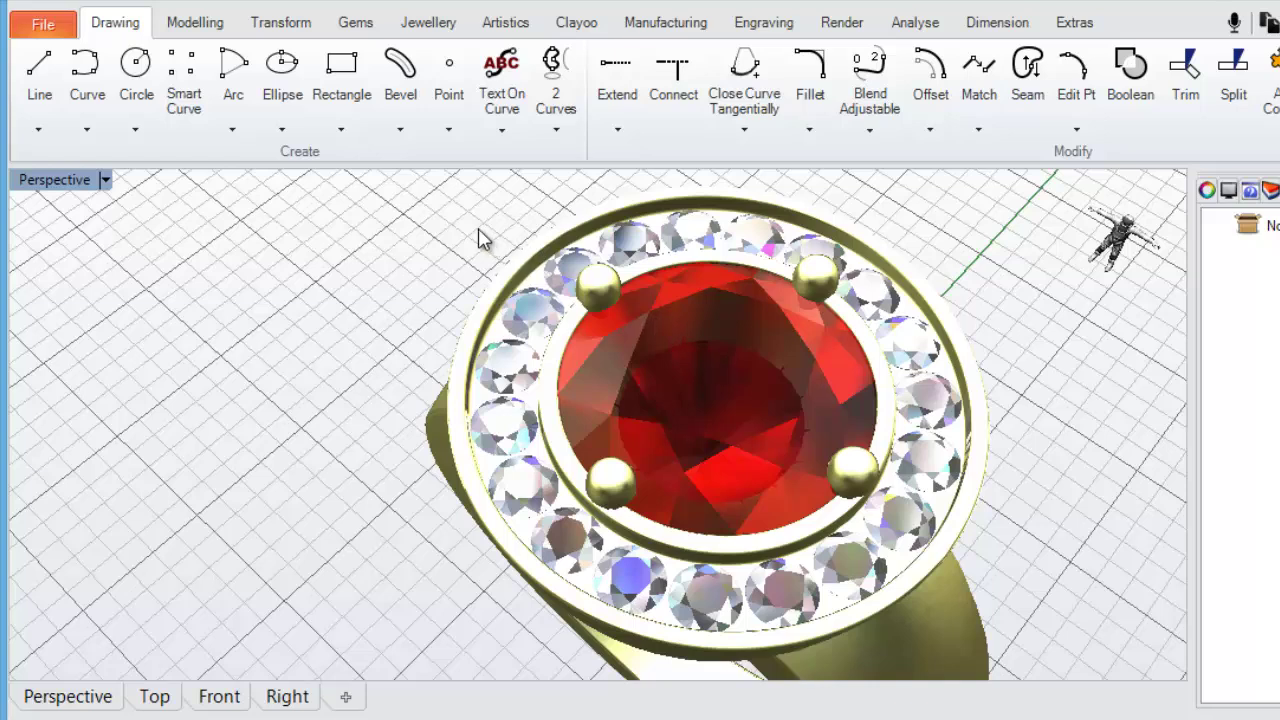
click(595, 287)
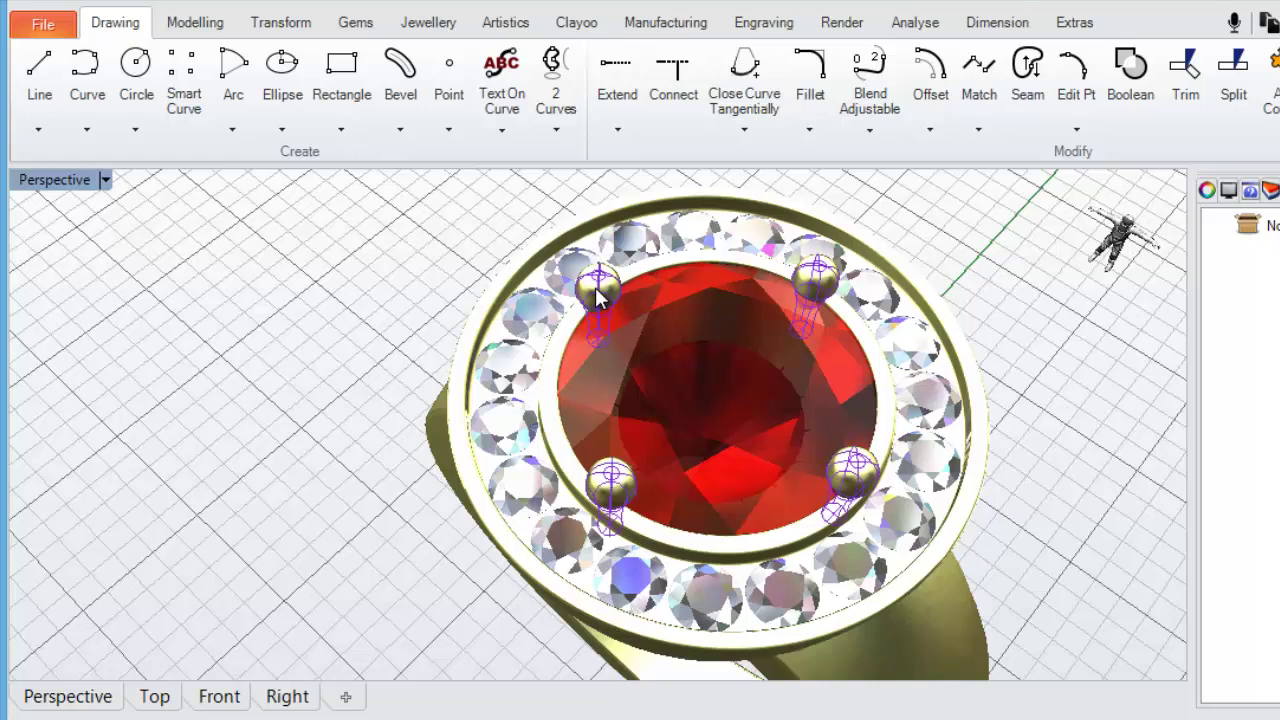
shift+click(726, 363)
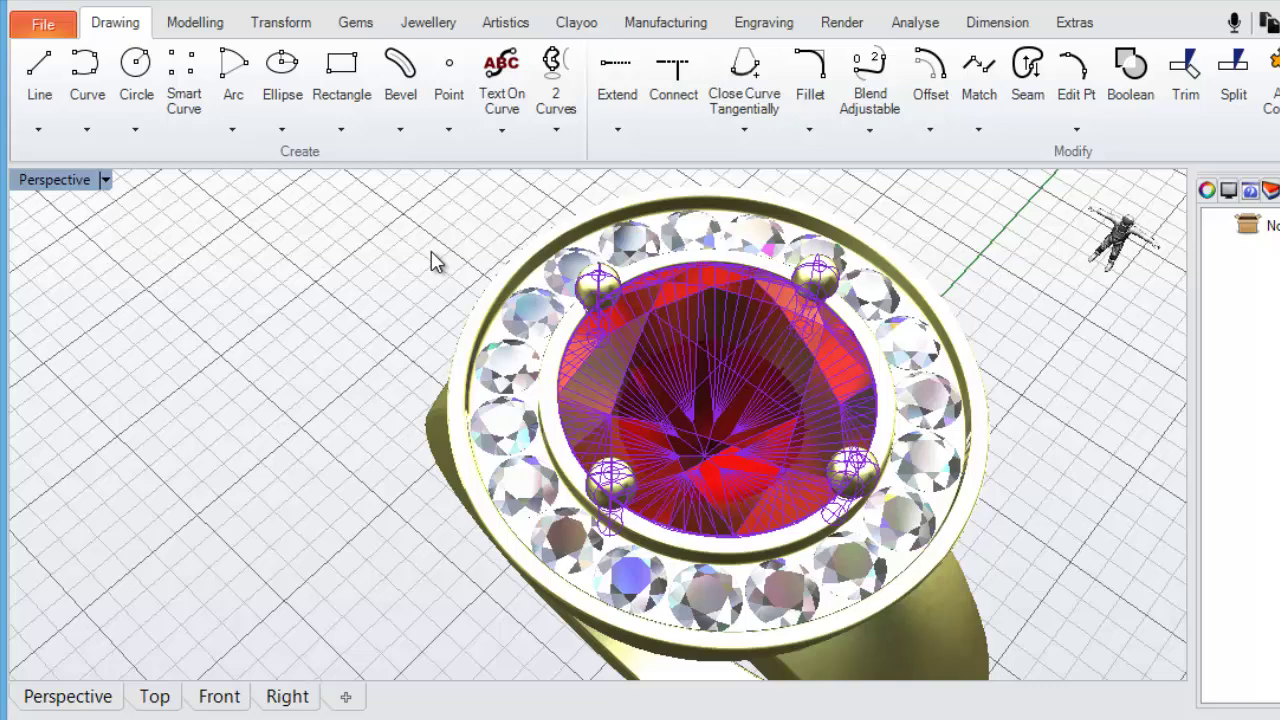
click(638, 354)
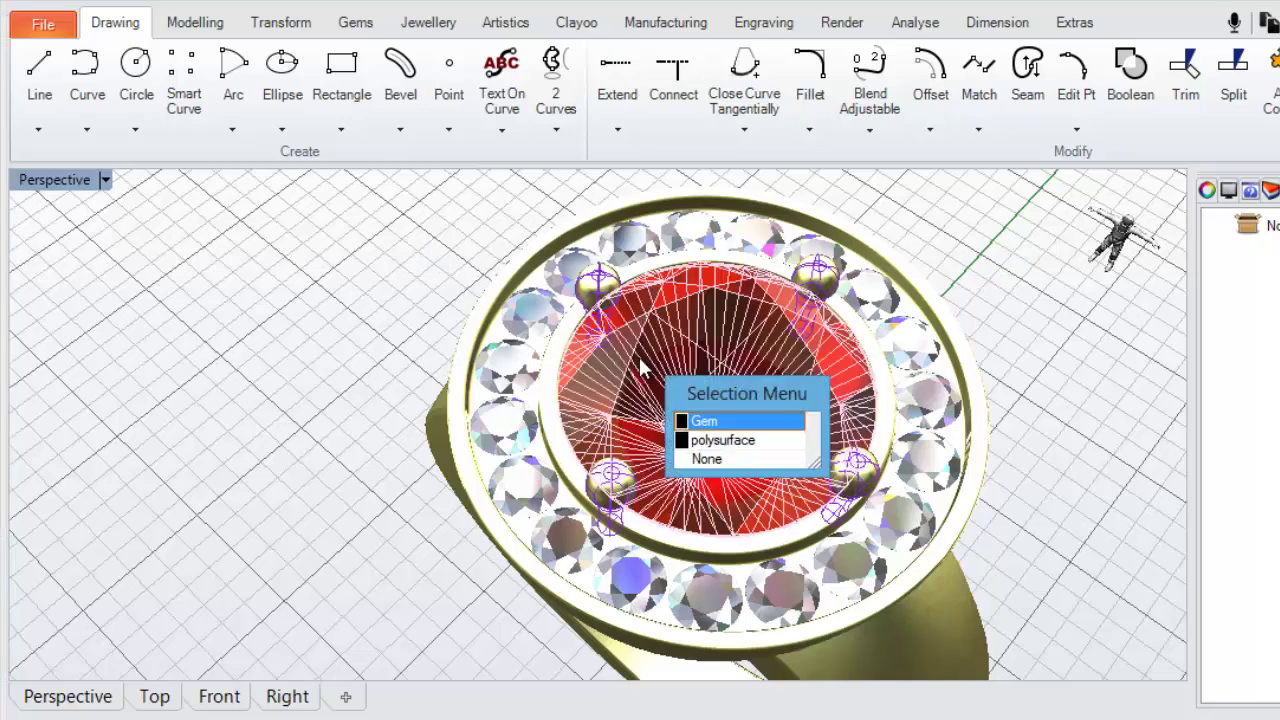
click(706, 423)
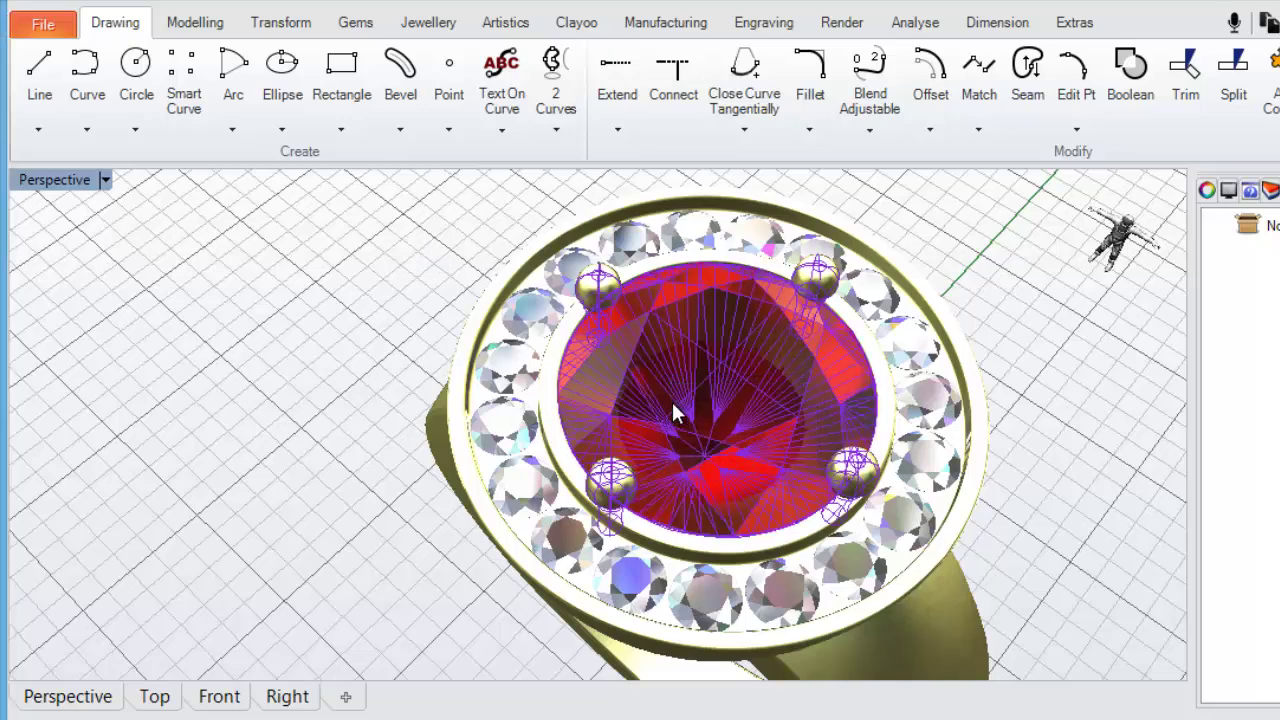
key(Escape)
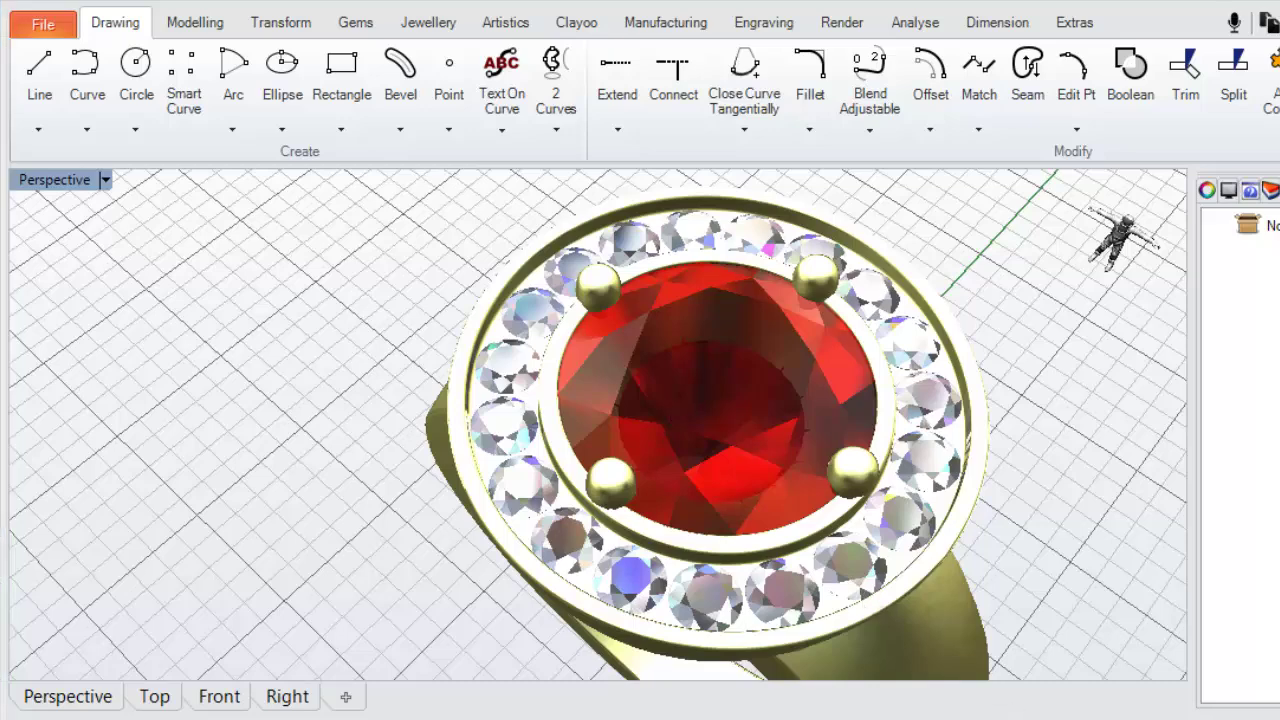
Switch to the Top view with Ctrl+F1, window-select the whole ring, then deselect it.
key(ctrl+F1)
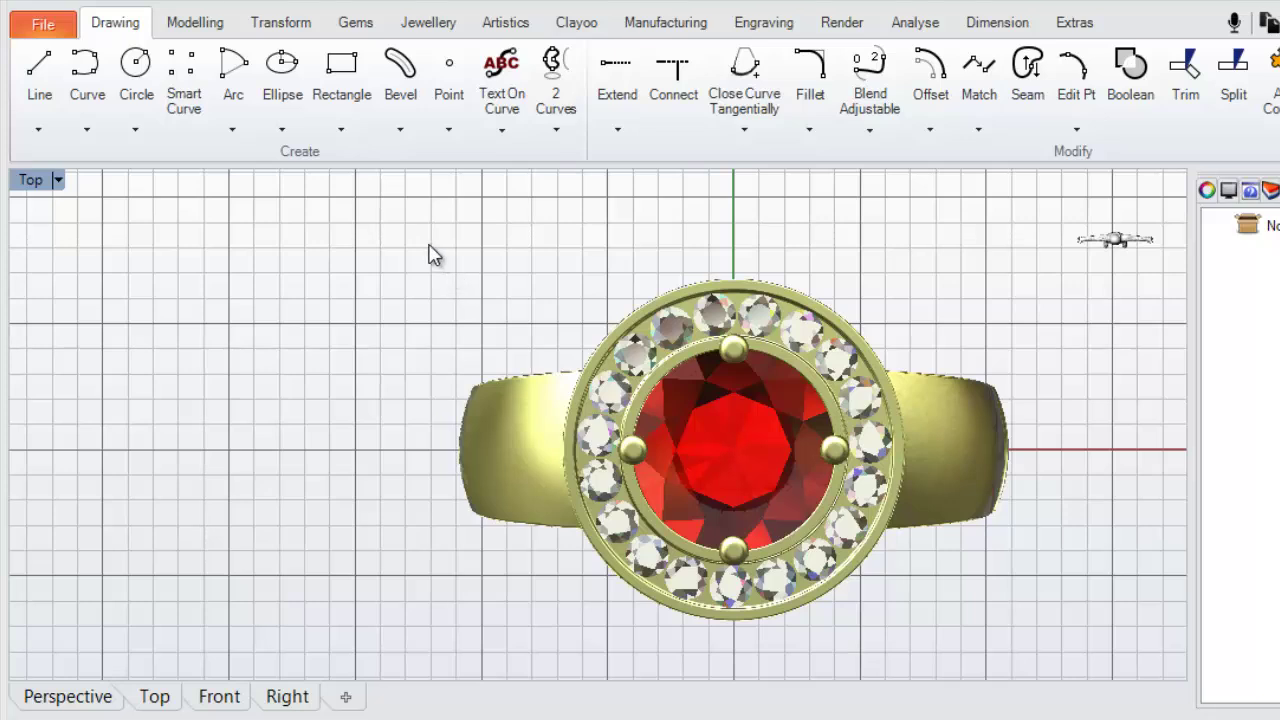
drag(416, 233, 1042, 645)
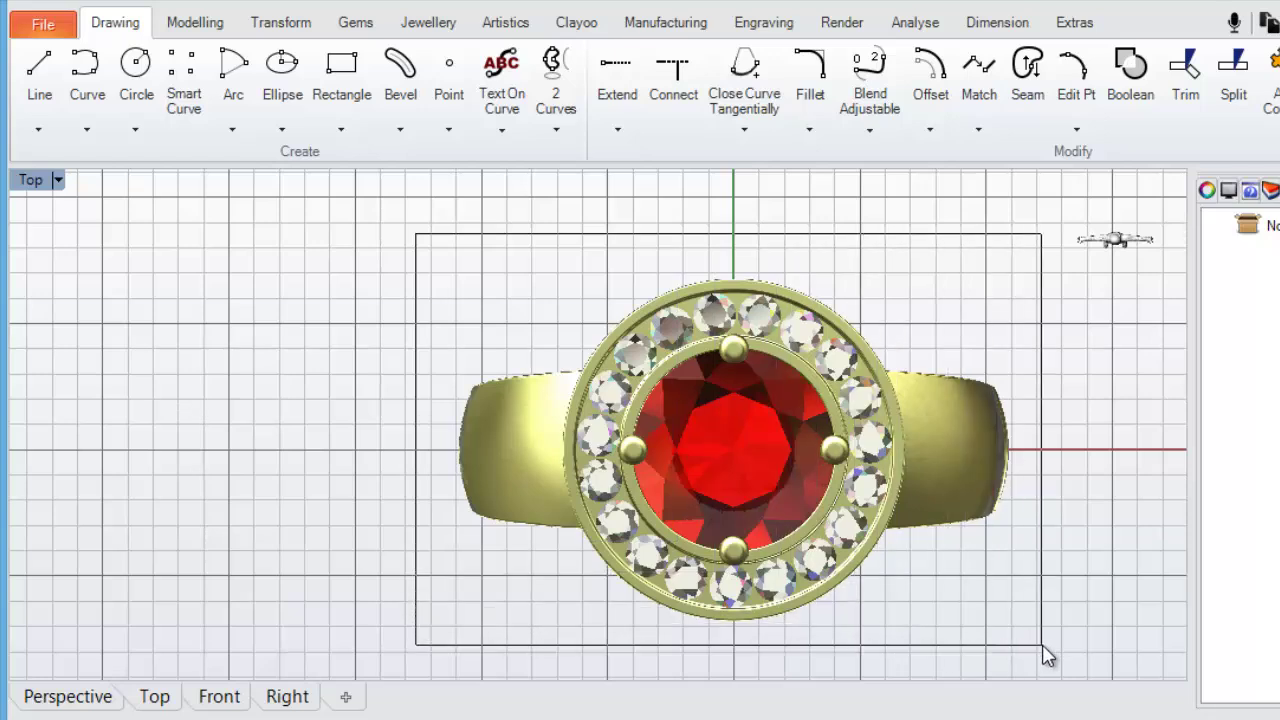
drag(1045, 655, 1046, 657)
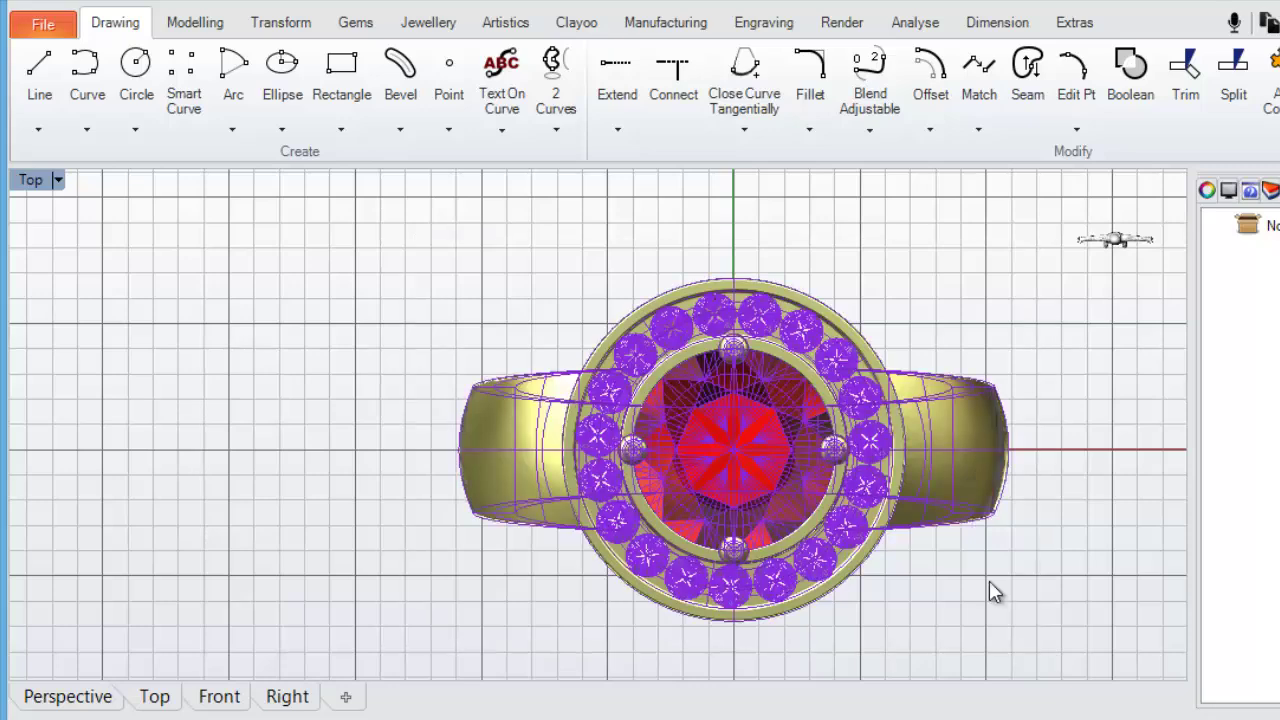
click(460, 278)
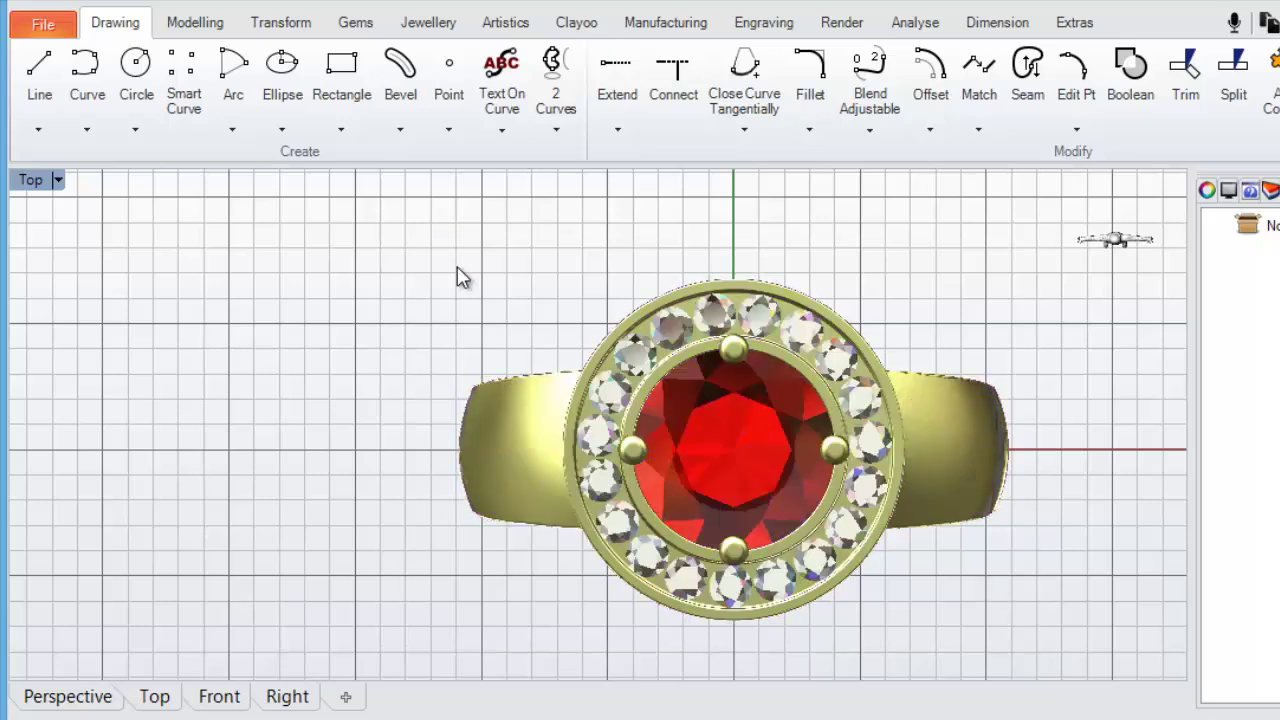
Return to Perspective, zoom out, window-select the whole ring, then clear the selection.
click(100, 697)
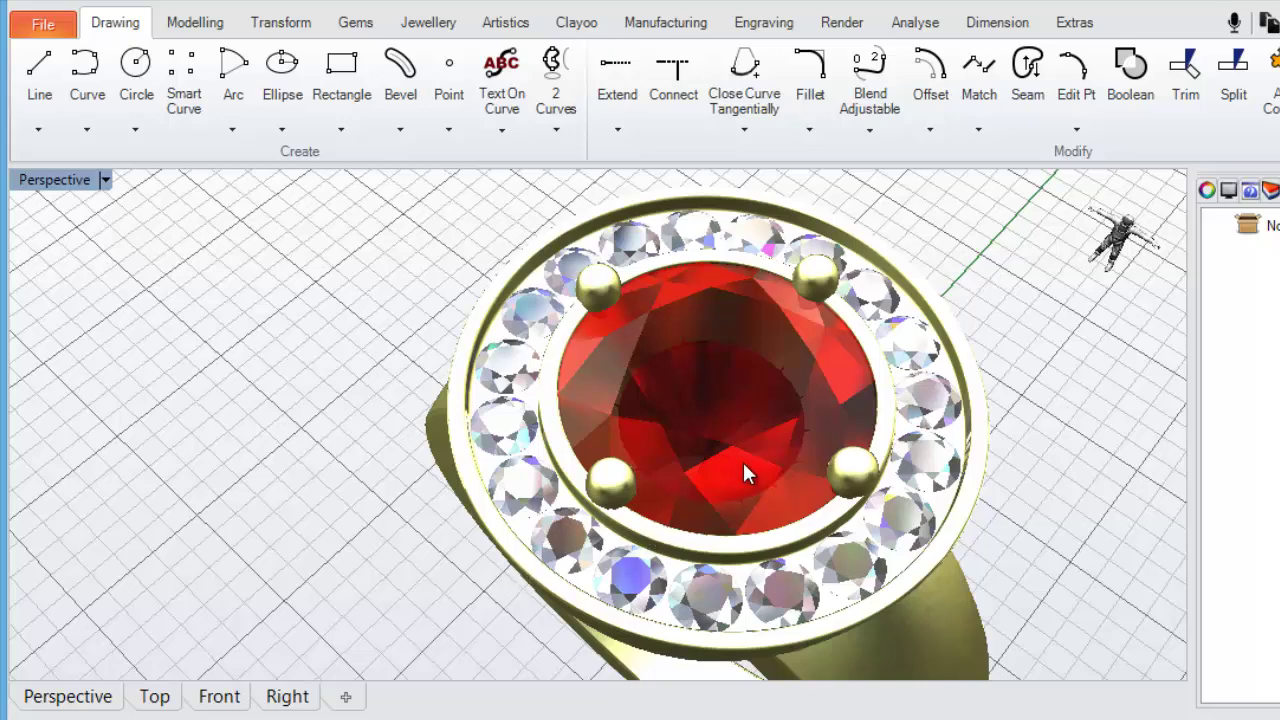
scroll(743, 460, down, 8)
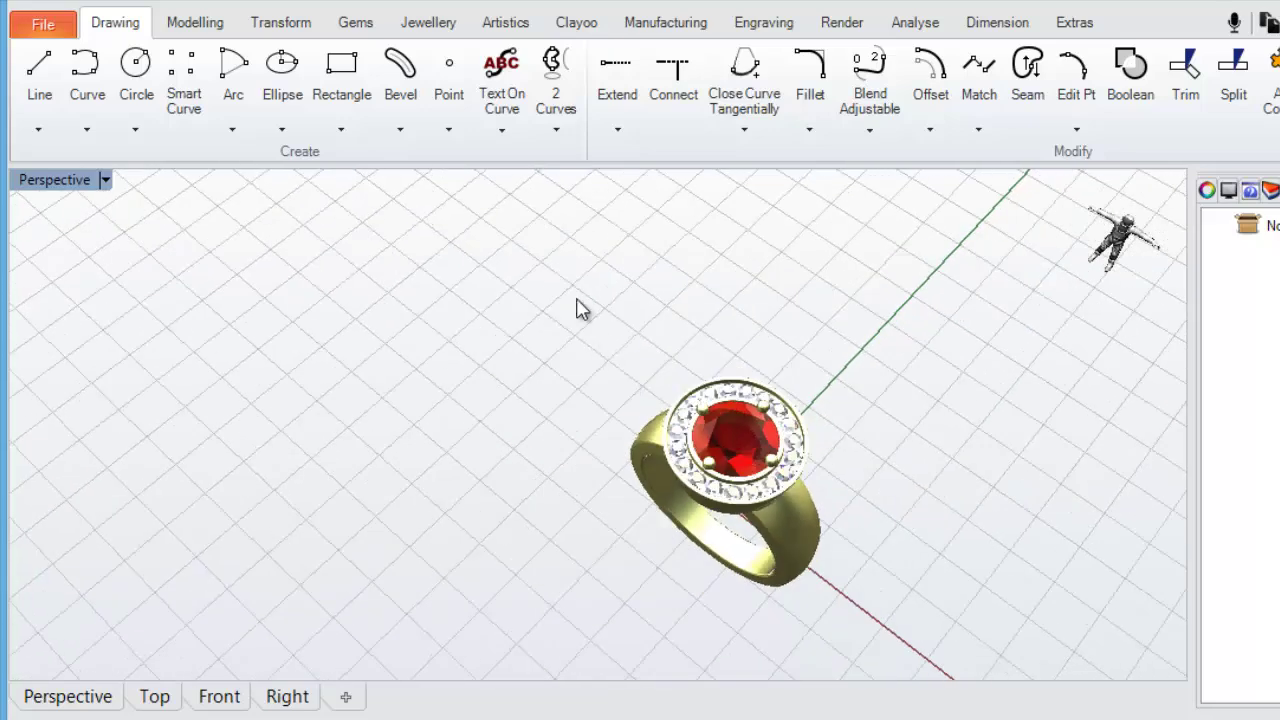
drag(539, 279, 913, 646)
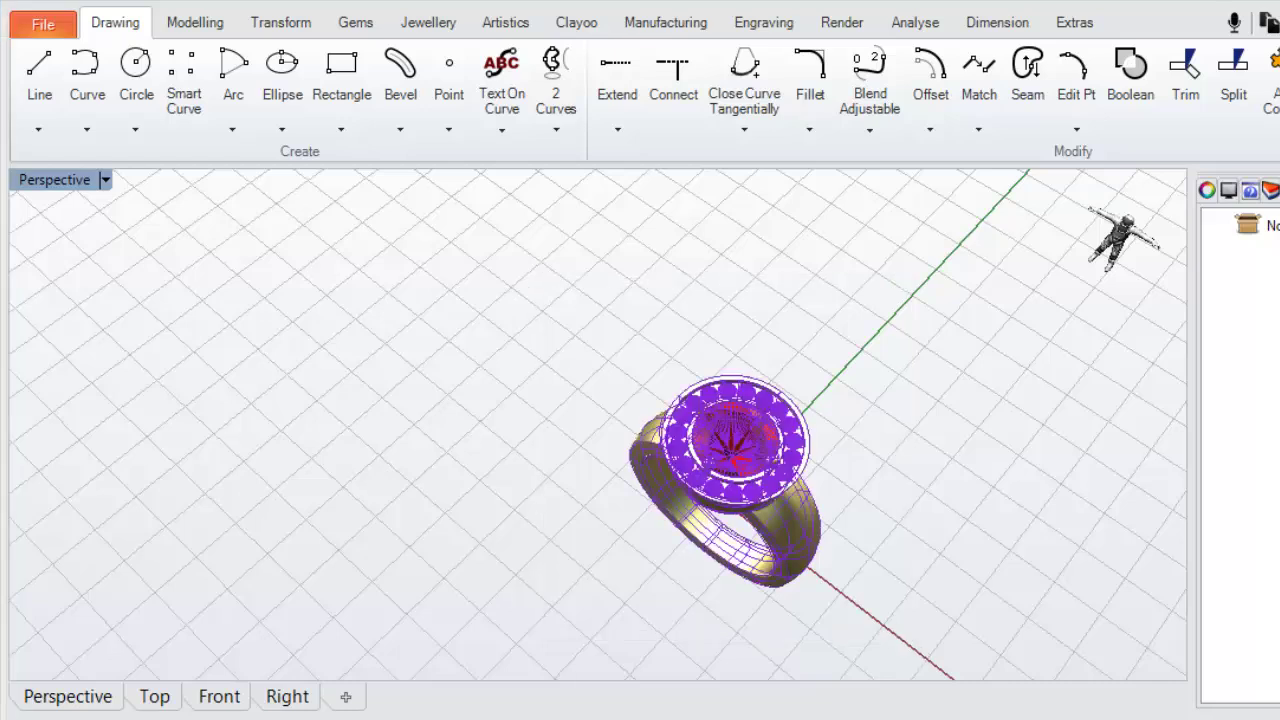
click(568, 358)
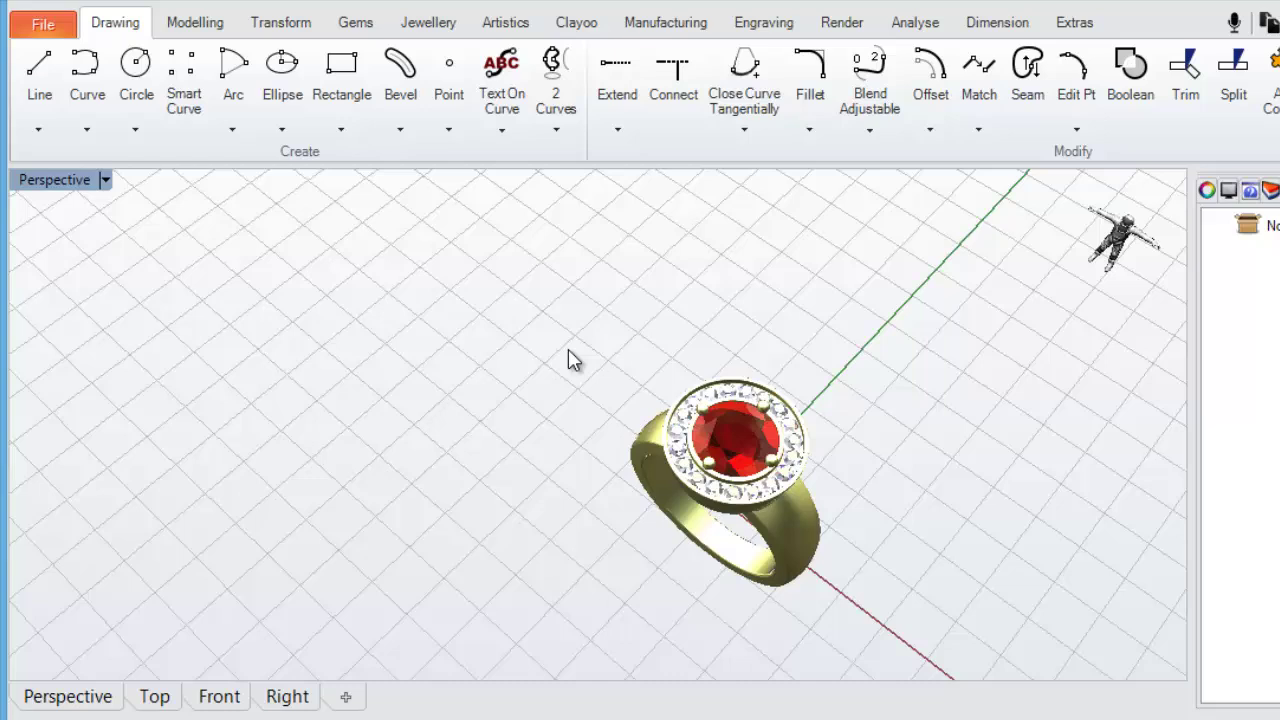
drag(560, 327, 922, 640)
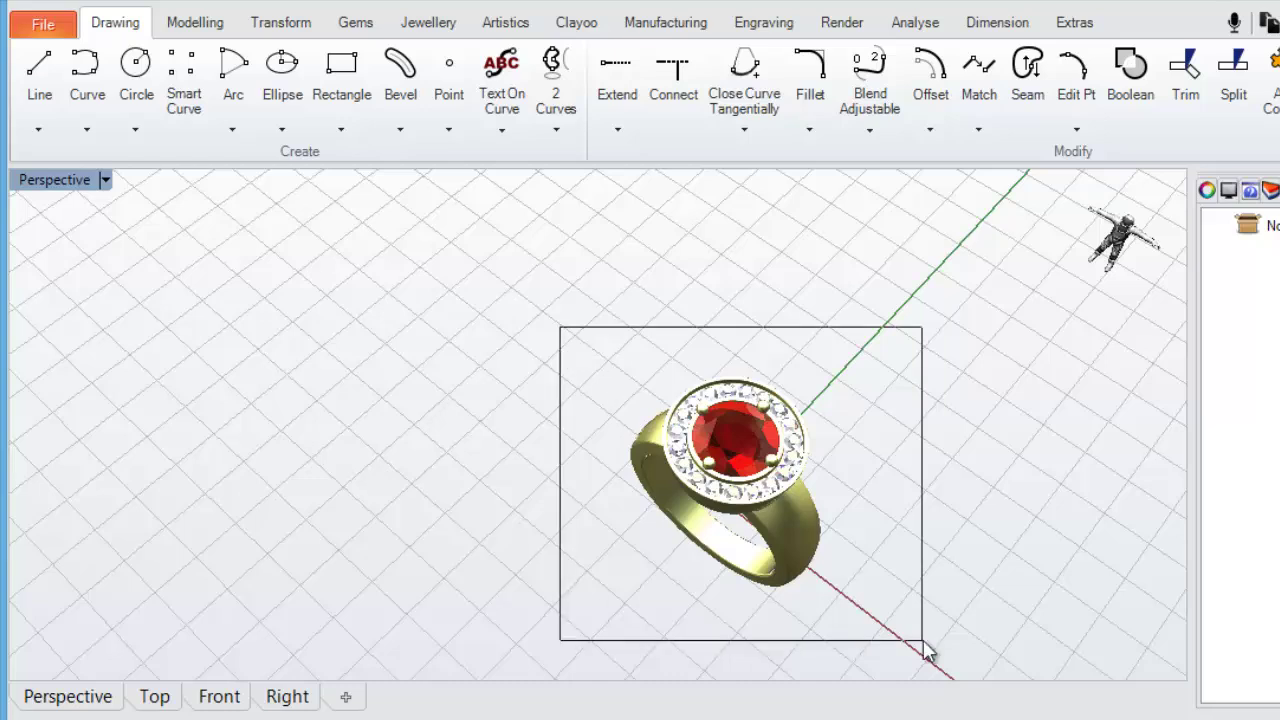
drag(923, 641, 923, 641)
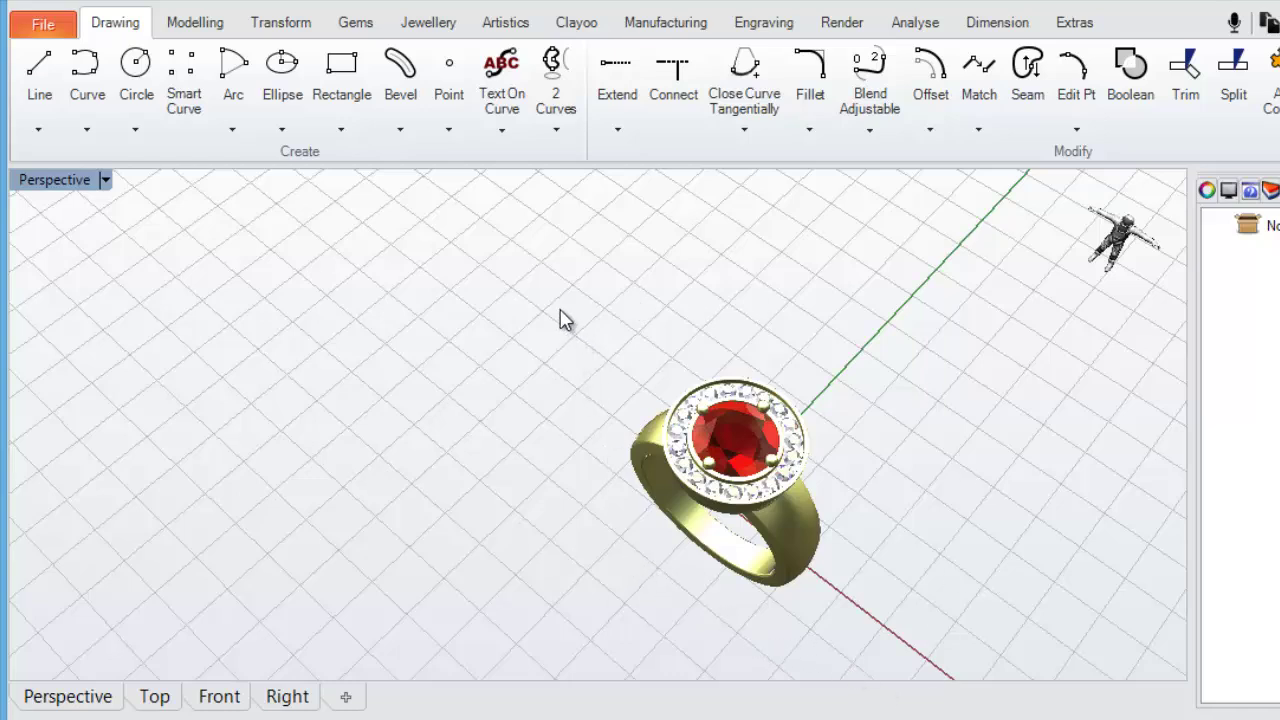
drag(560, 310, 922, 646)
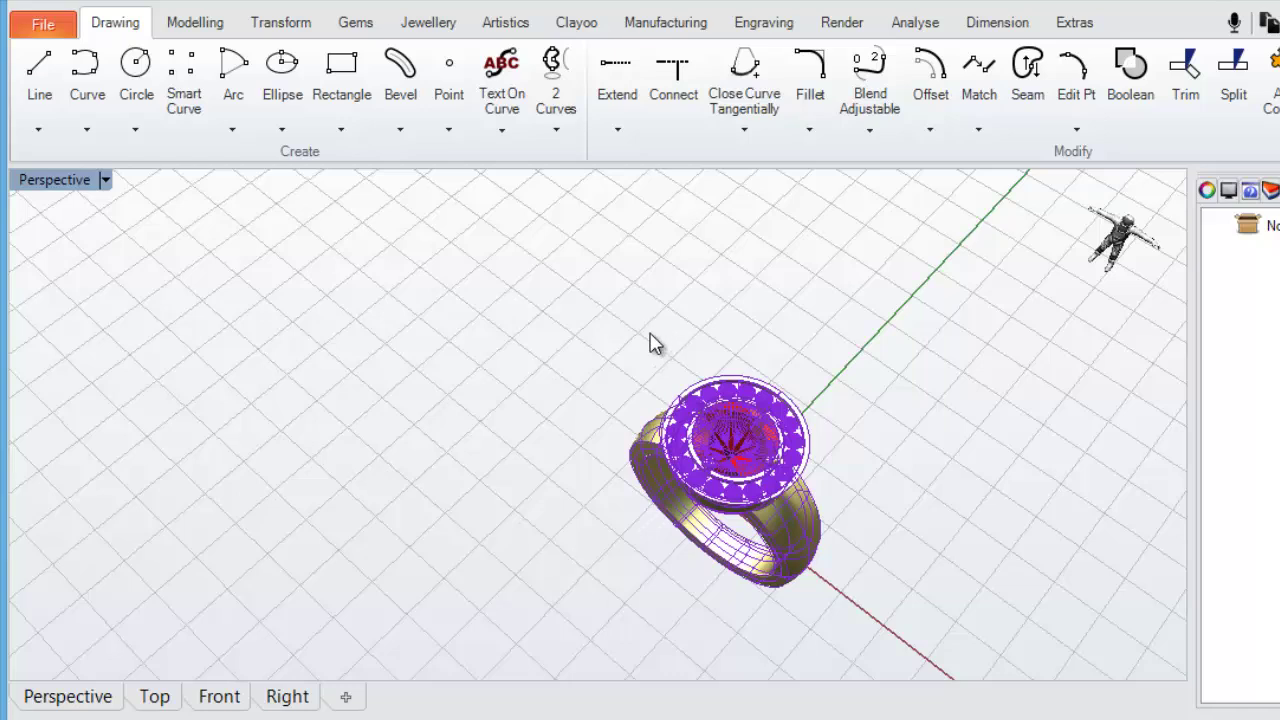
key(Escape)
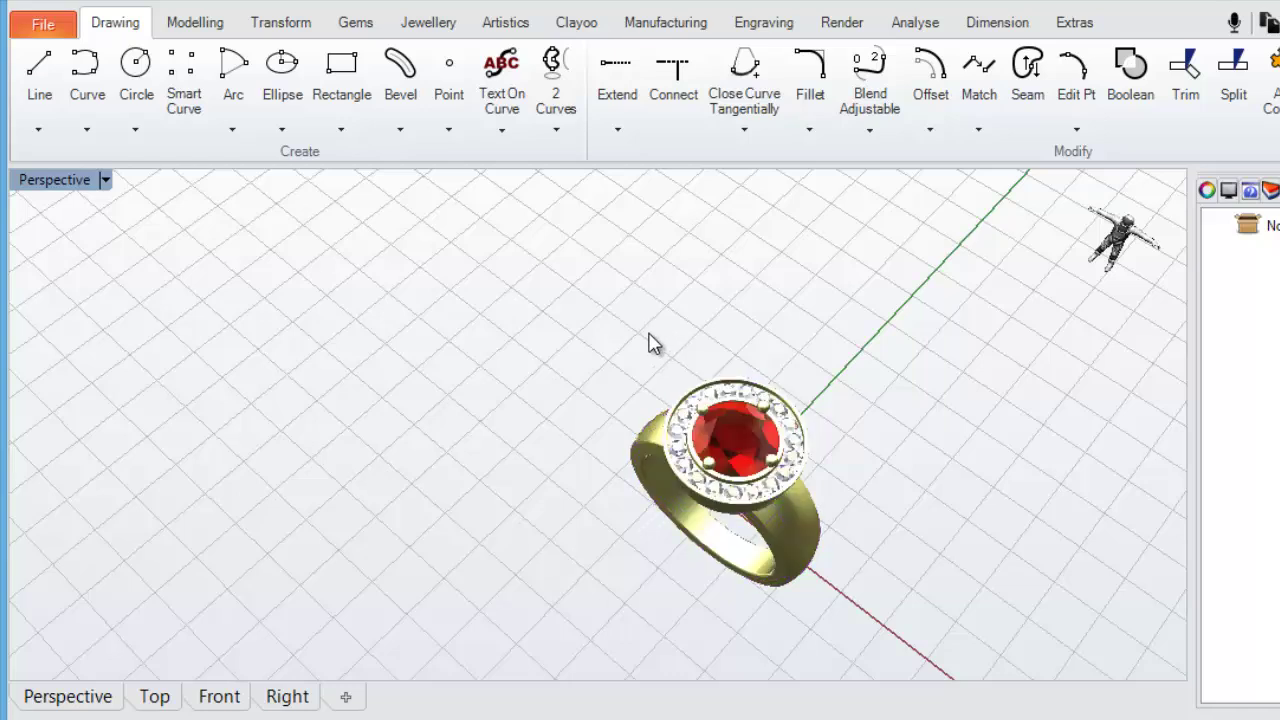